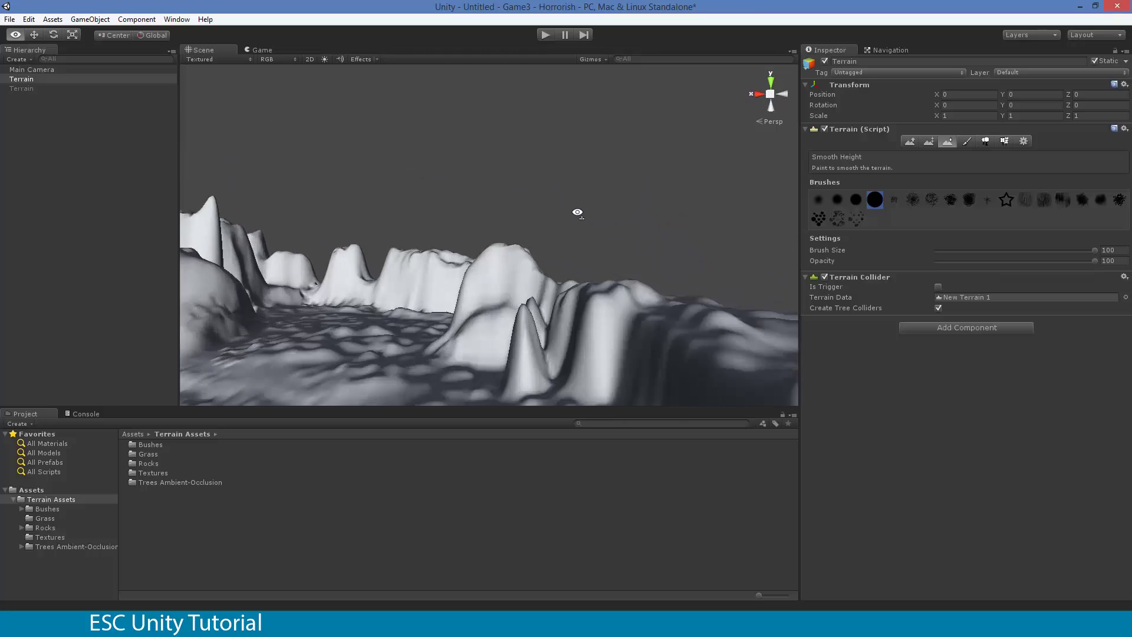
# Switch to the Paint Height tool at height 57.6693 and orbit to a frontal view of the valley.
pyautogui.hotkey('shift', 'w')
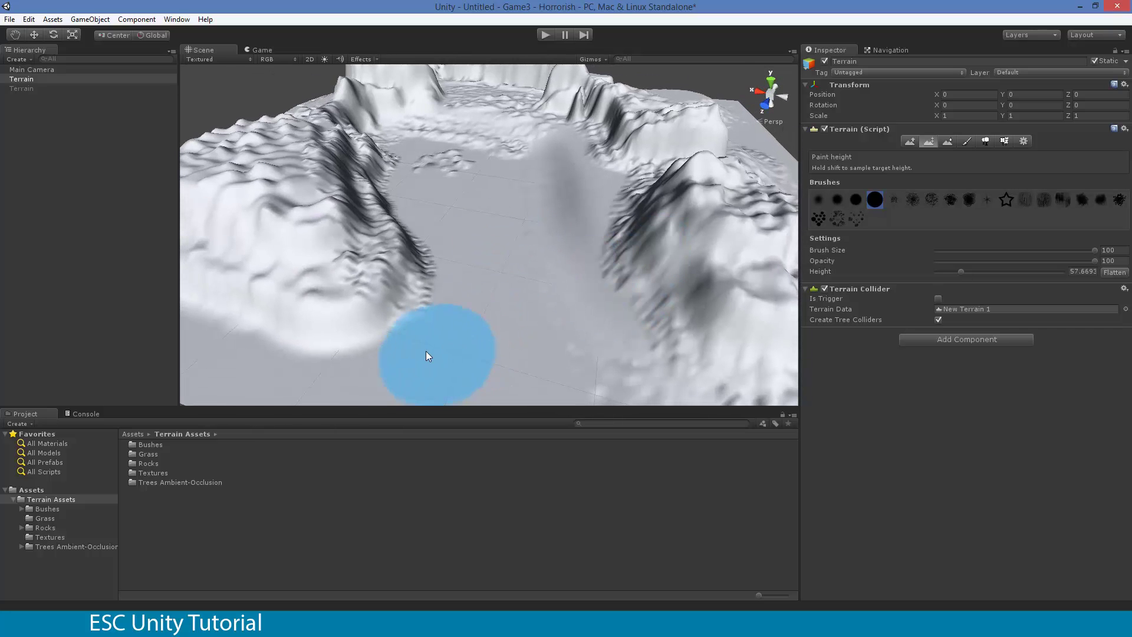
pyautogui.moveTo(476, 217)
pyautogui.keyDown('alt'); pyautogui.mouseDown()
pyautogui.moveTo(670, 248)
pyautogui.moveTo(604, 226)
pyautogui.mouseUp(); pyautogui.keyUp('alt')
pyautogui.keyDown('alt'); pyautogui.moveTo(501, 310); pyautogui.dragTo(235, 275); pyautogui.keyUp('alt')
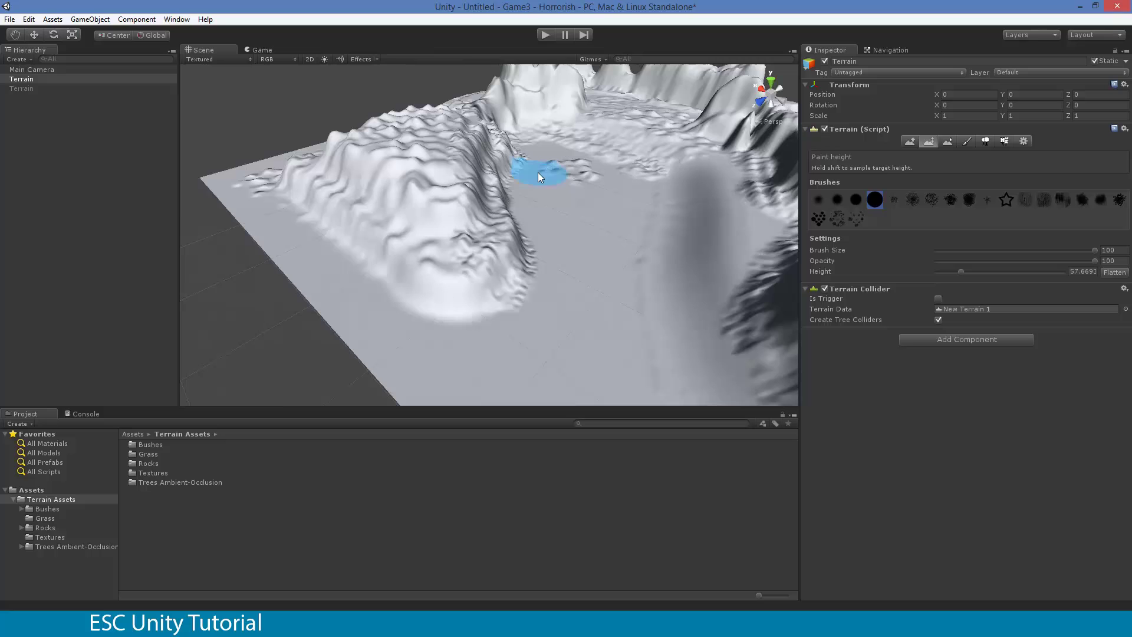
pyautogui.keyDown('alt'); pyautogui.moveTo(535, 237); pyautogui.dragTo(593, 224); pyautogui.keyUp('alt')
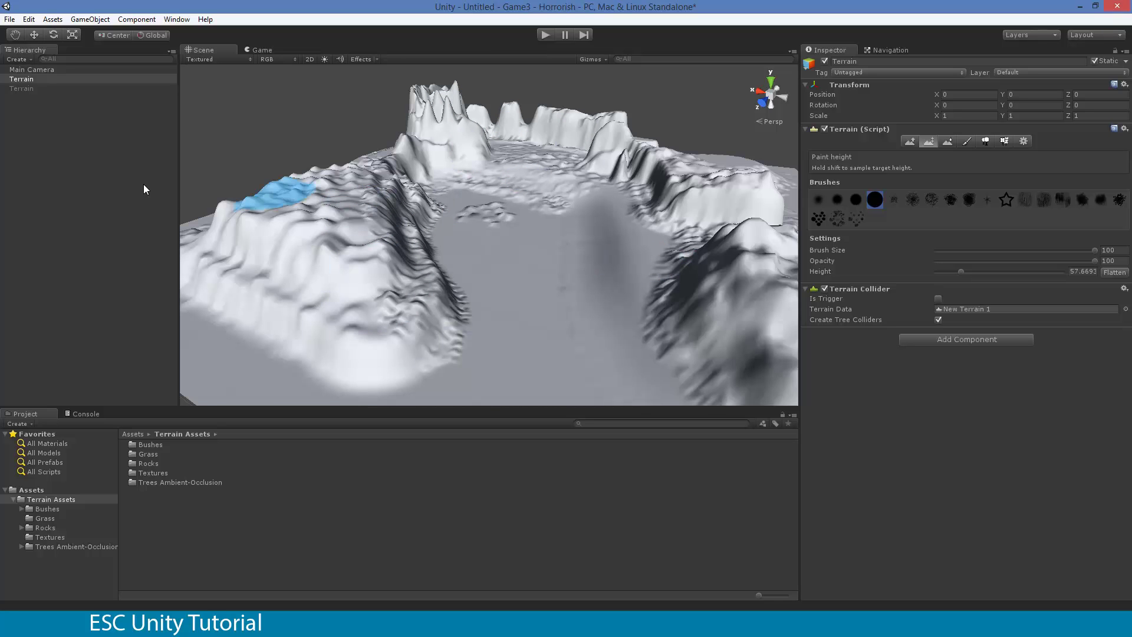
# Activate the textured, tree-covered terrain and deactivate the snowy one.
pyautogui.click(27, 89)
pyautogui.click(824, 62)
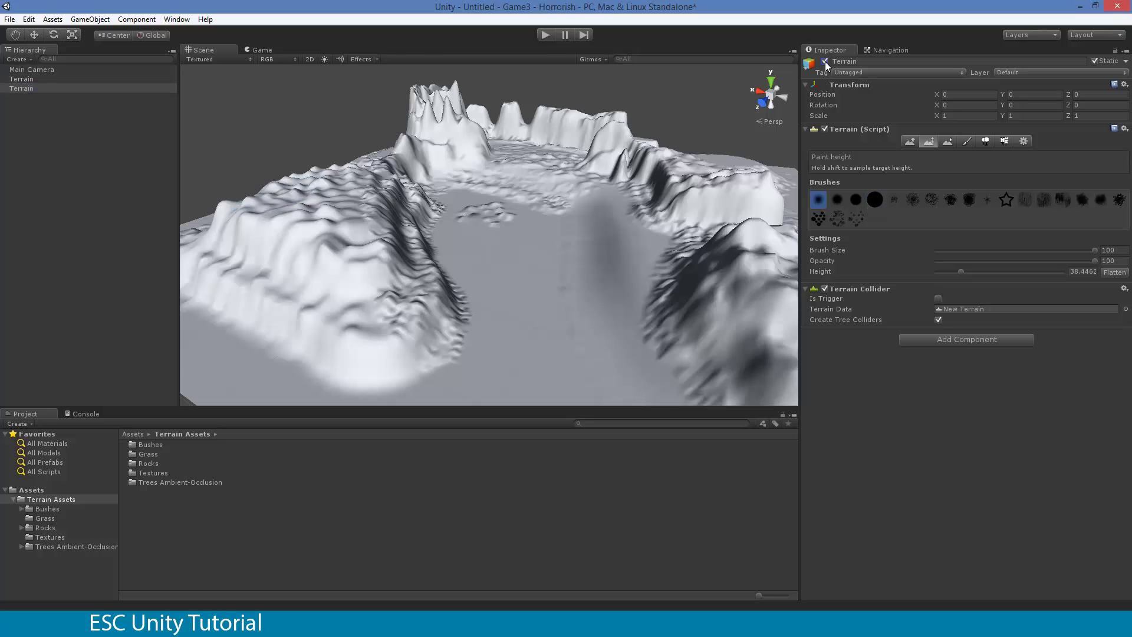
pyautogui.click(24, 81)
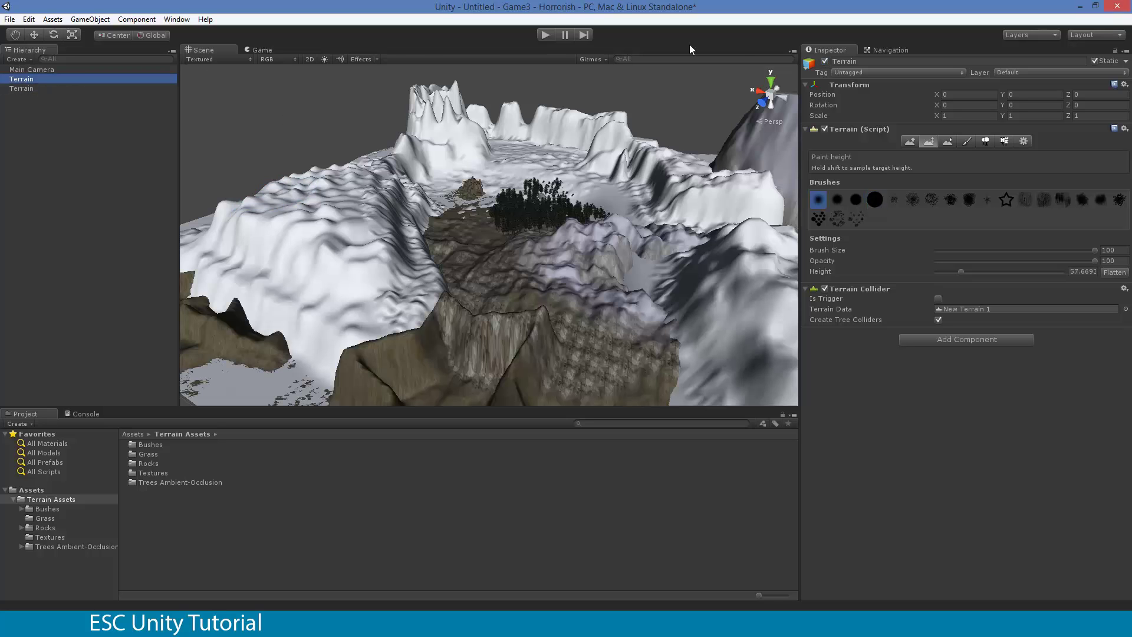
pyautogui.click(824, 61)
pyautogui.keyDown('alt'); pyautogui.moveTo(568, 224); pyautogui.dragTo(574, 293); pyautogui.keyUp('alt')
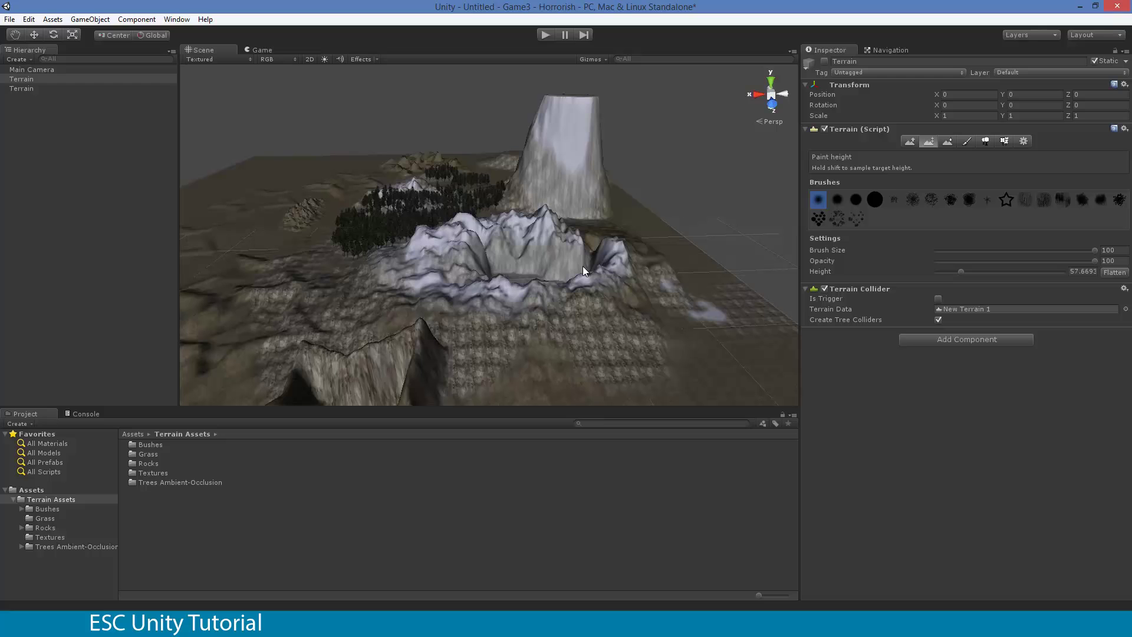
# Raise a large mound in the terrain centre with Raise/Lower at brush size 100.
pyautogui.click(874, 201)
pyautogui.click(540, 258)
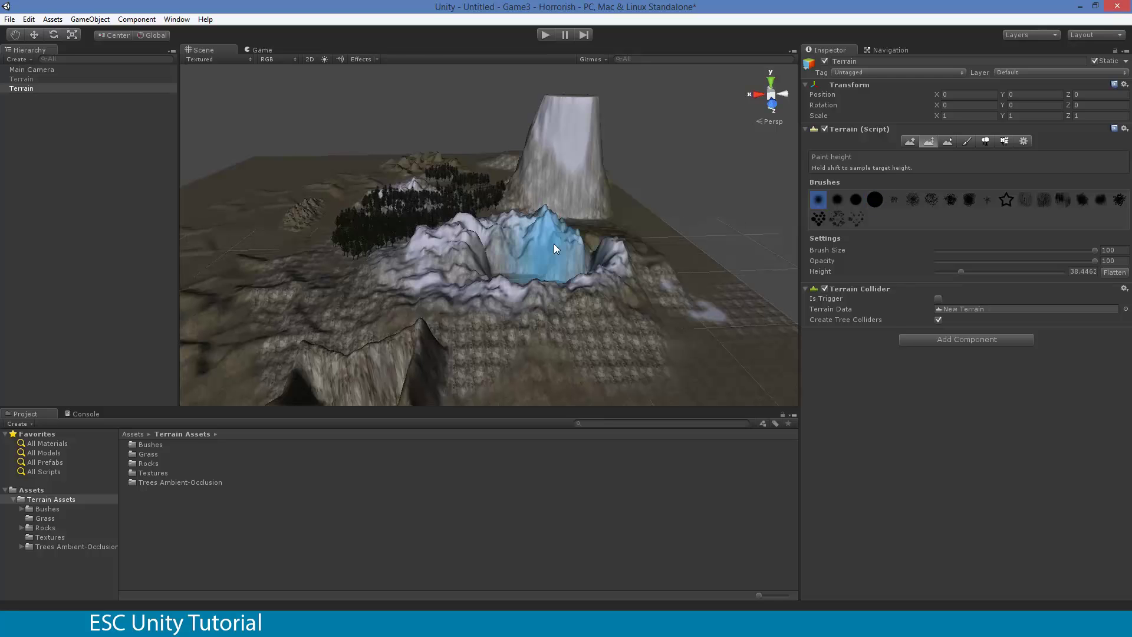
pyautogui.click(910, 141)
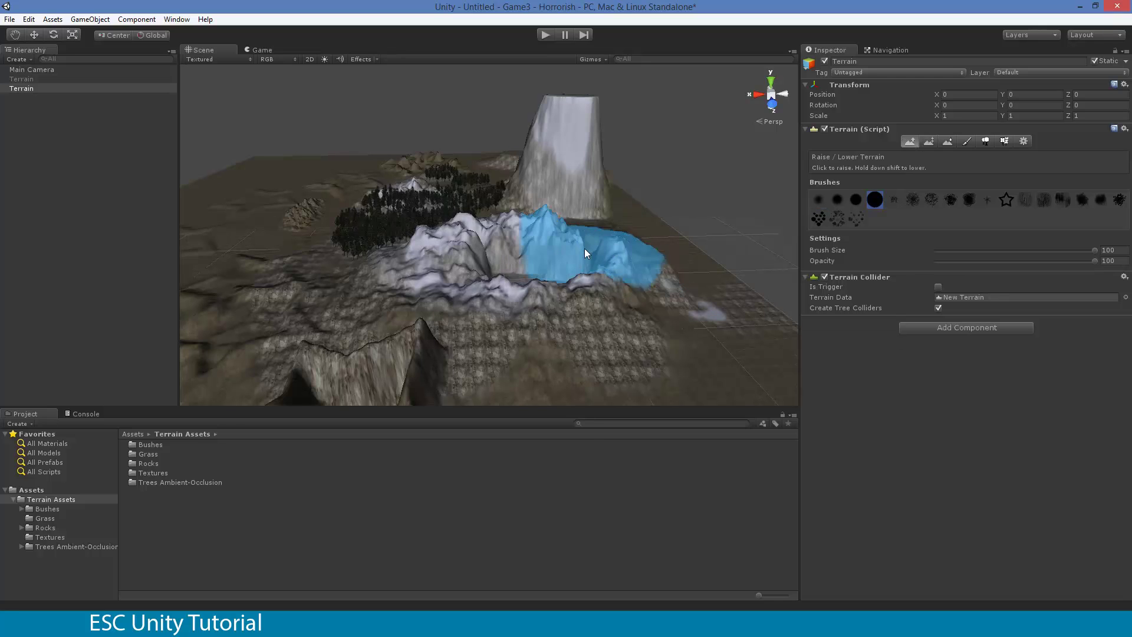
pyautogui.moveTo(585, 249)
pyautogui.mouseDown()
pyautogui.moveTo(429, 252)
pyautogui.moveTo(458, 283)
pyautogui.moveTo(556, 268)
pyautogui.moveTo(607, 207)
pyautogui.moveTo(523, 222)
pyautogui.moveTo(399, 280)
pyautogui.moveTo(246, 321)
pyautogui.moveTo(225, 283)
pyautogui.moveTo(169, 315)
pyautogui.moveTo(260, 324)
pyautogui.moveTo(271, 306)
pyautogui.moveTo(275, 254)
pyautogui.moveTo(235, 202)
pyautogui.mouseUp()
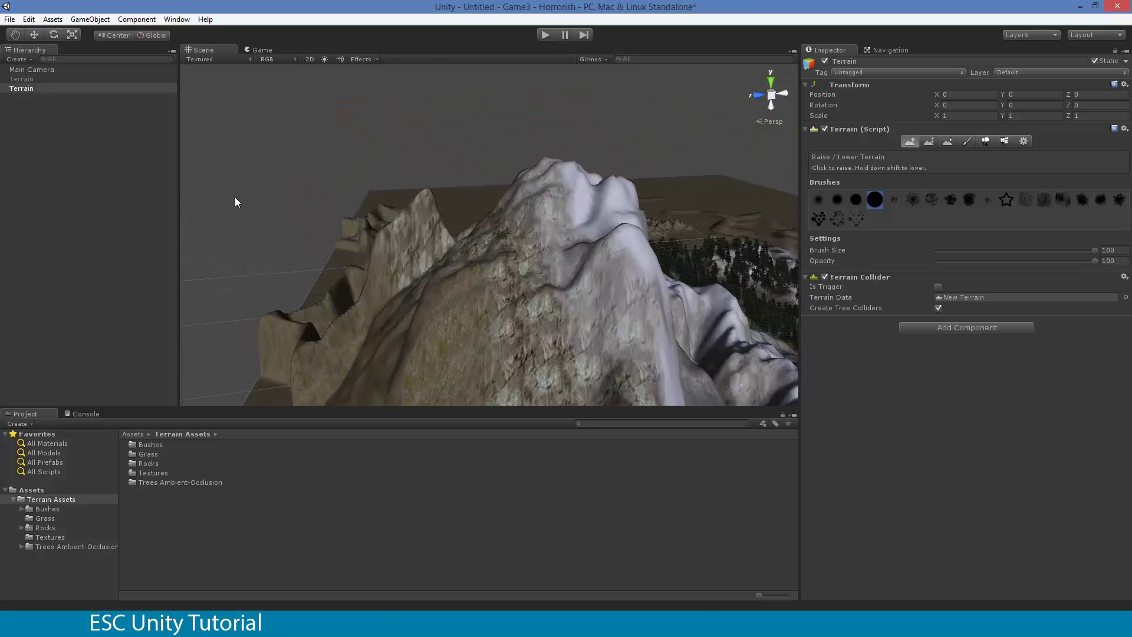
# Deactivate the textured terrain, reactivate the snowy one, and fly in to face its cliff.
pyautogui.click(824, 61)
pyautogui.click(35, 79)
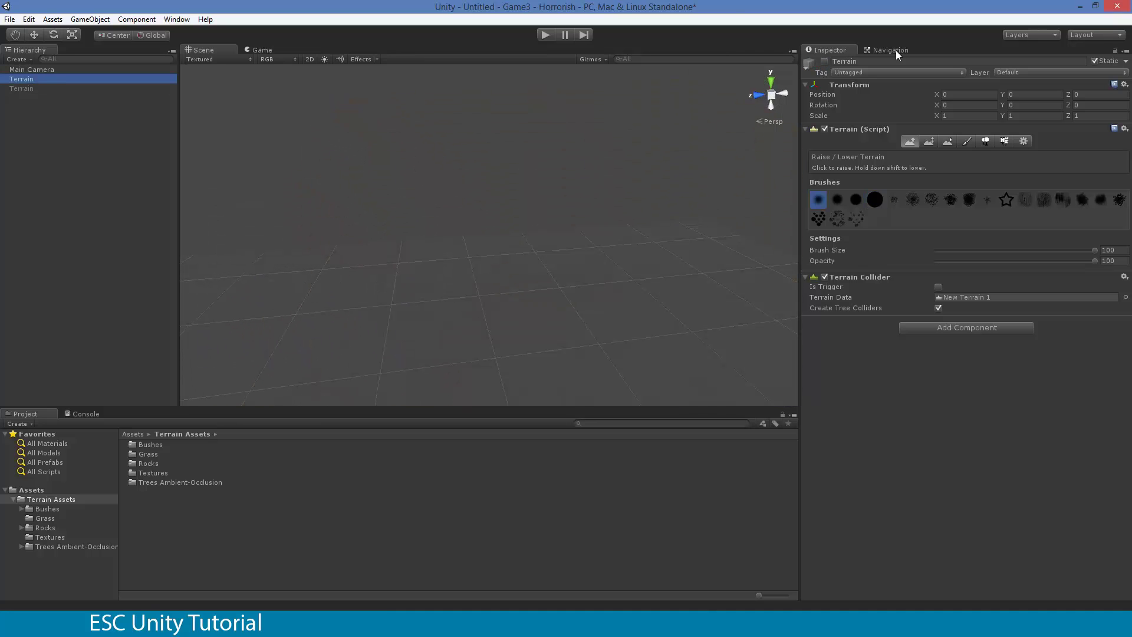
pyautogui.click(825, 61)
pyautogui.keyDown('alt'); pyautogui.moveTo(584, 242); pyautogui.dragTo(900, 193); pyautogui.keyUp('alt')
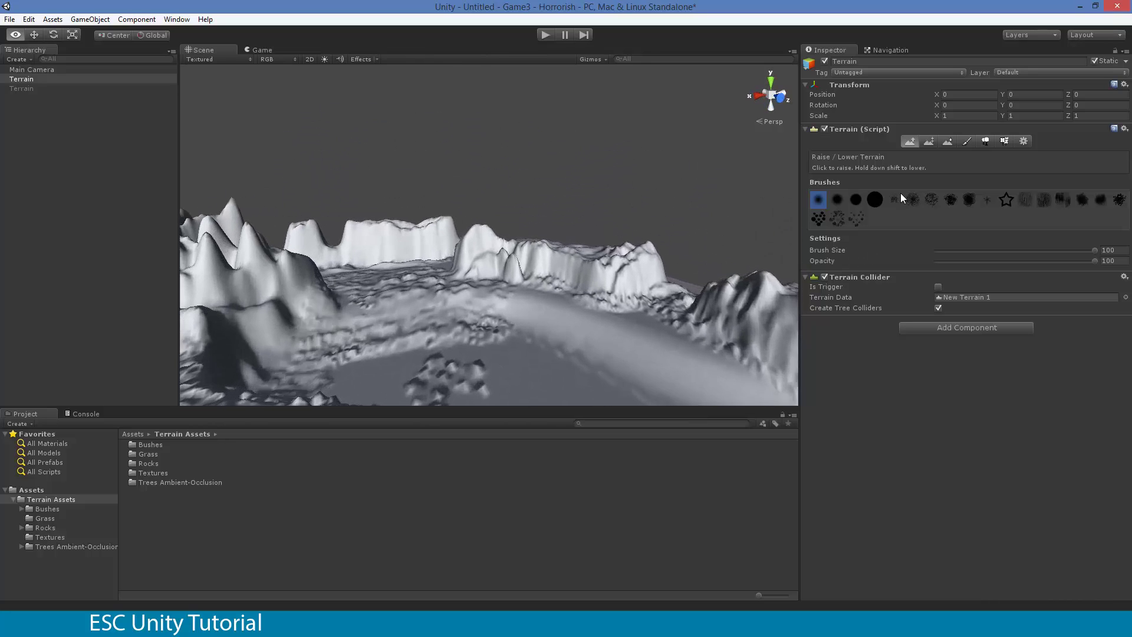
pyautogui.press('Up')
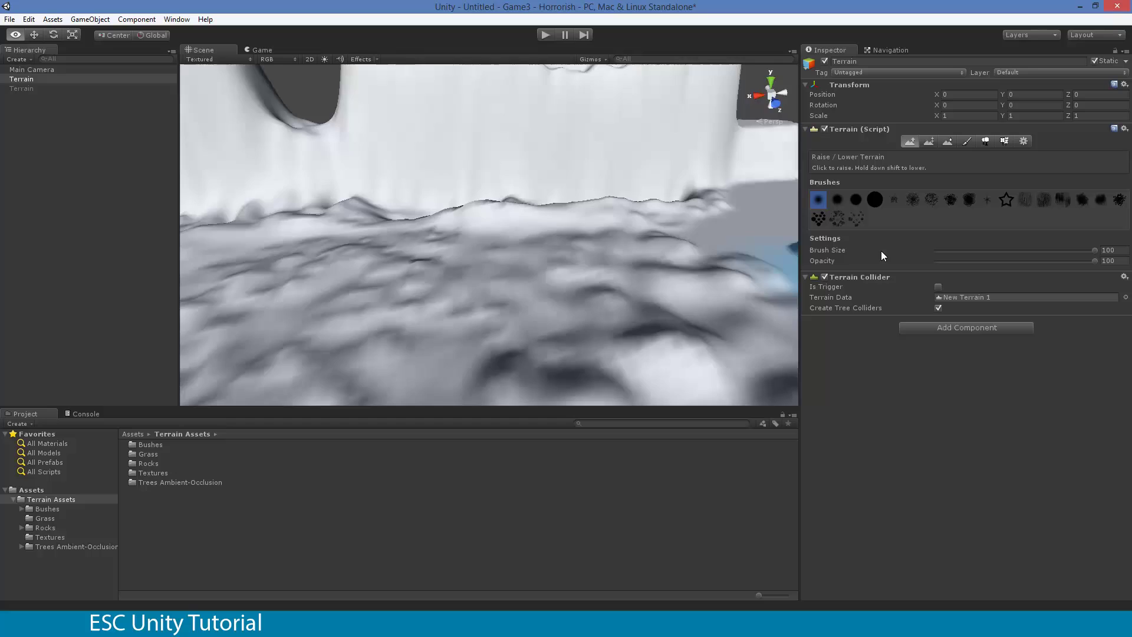
pyautogui.moveTo(881, 249)
pyautogui.keyDown('alt'); pyautogui.mouseDown()
pyautogui.moveTo(1024, 189)
pyautogui.moveTo(1126, 177)
pyautogui.moveTo(167, 145)
pyautogui.moveTo(200, 195)
pyautogui.moveTo(382, 240)
pyautogui.moveTo(545, 241)
pyautogui.moveTo(376, 249)
pyautogui.moveTo(394, 192)
pyautogui.mouseUp(); pyautogui.keyUp('alt')
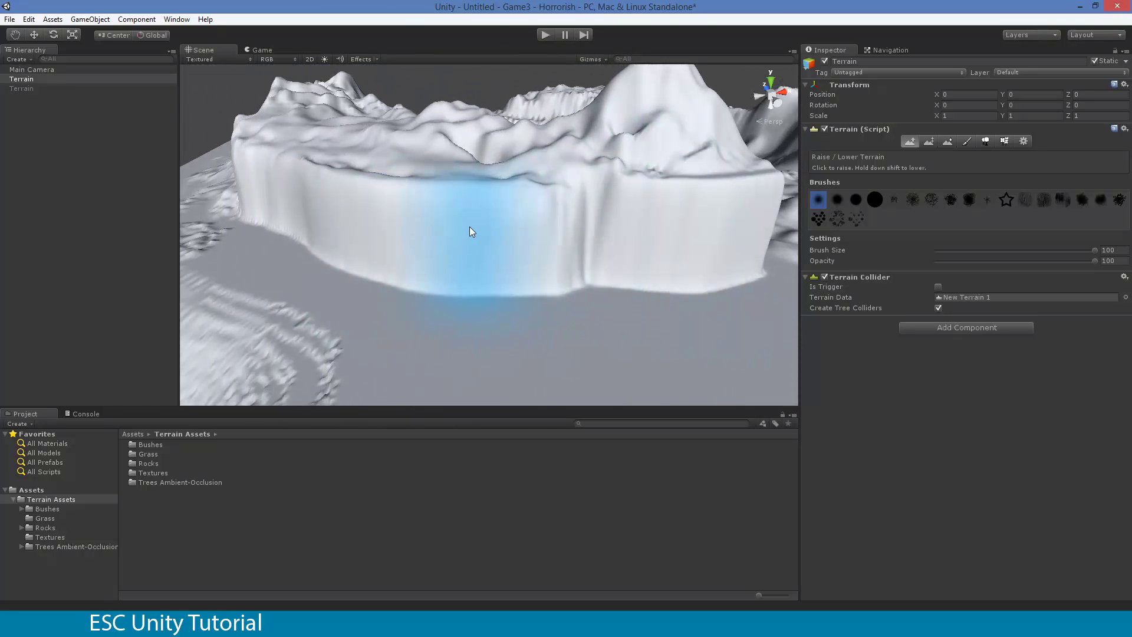
# Shrink the brush to about 10 and raise a small mound at the cliff foot, undoing the stray spike.
pyautogui.click(837, 200)
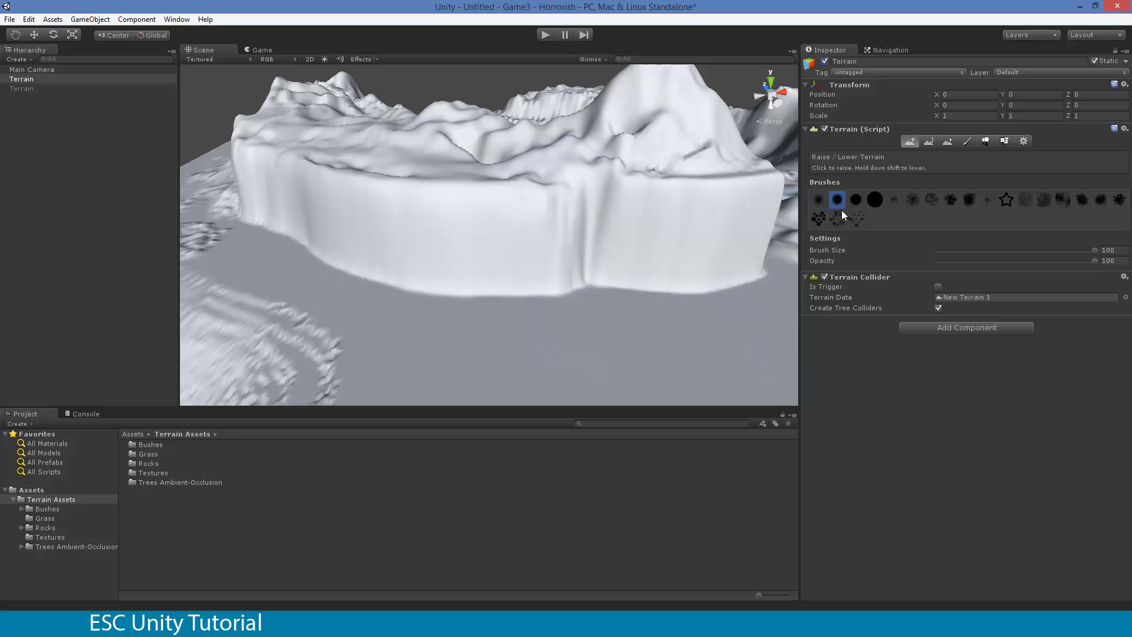
pyautogui.moveTo(933, 249); pyautogui.dragTo(954, 254)
pyautogui.click(856, 199)
pyautogui.click(524, 303)
pyautogui.click(532, 305)
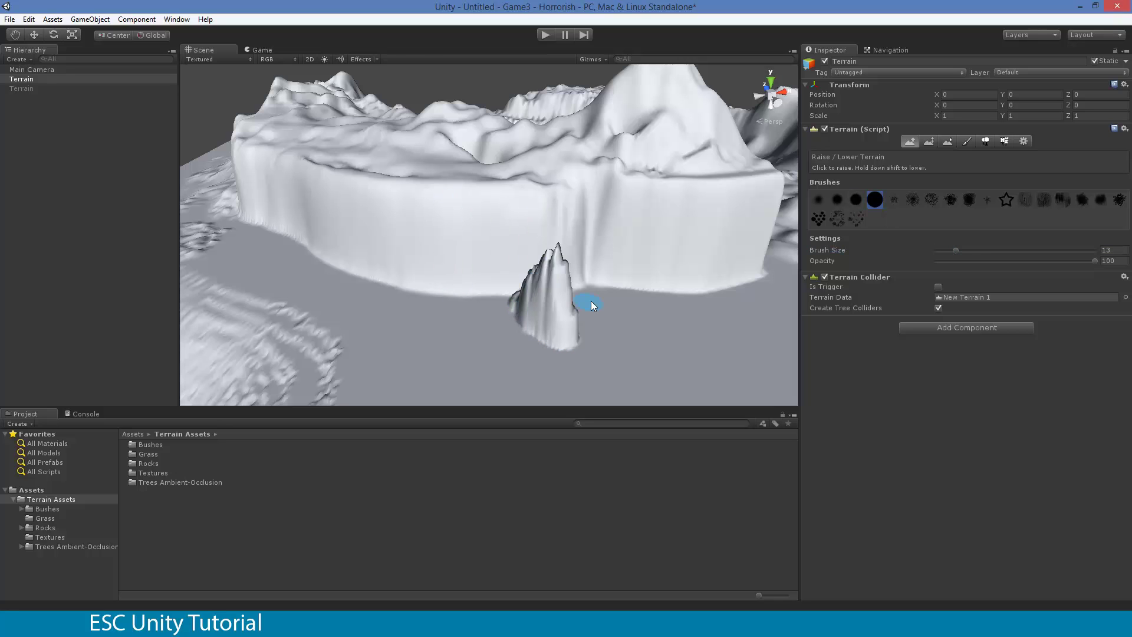
pyautogui.hotkey('ctrl', 'z')
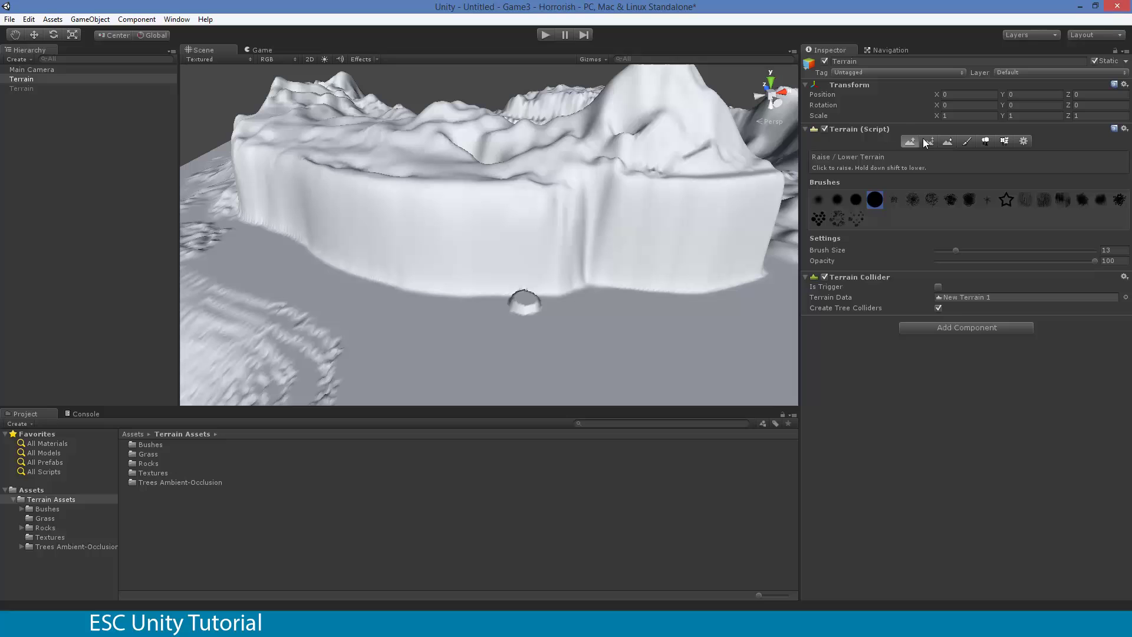
# Paint a flat-topped pillar and wall at the cliff foot with Paint Height.
pyautogui.click(925, 140)
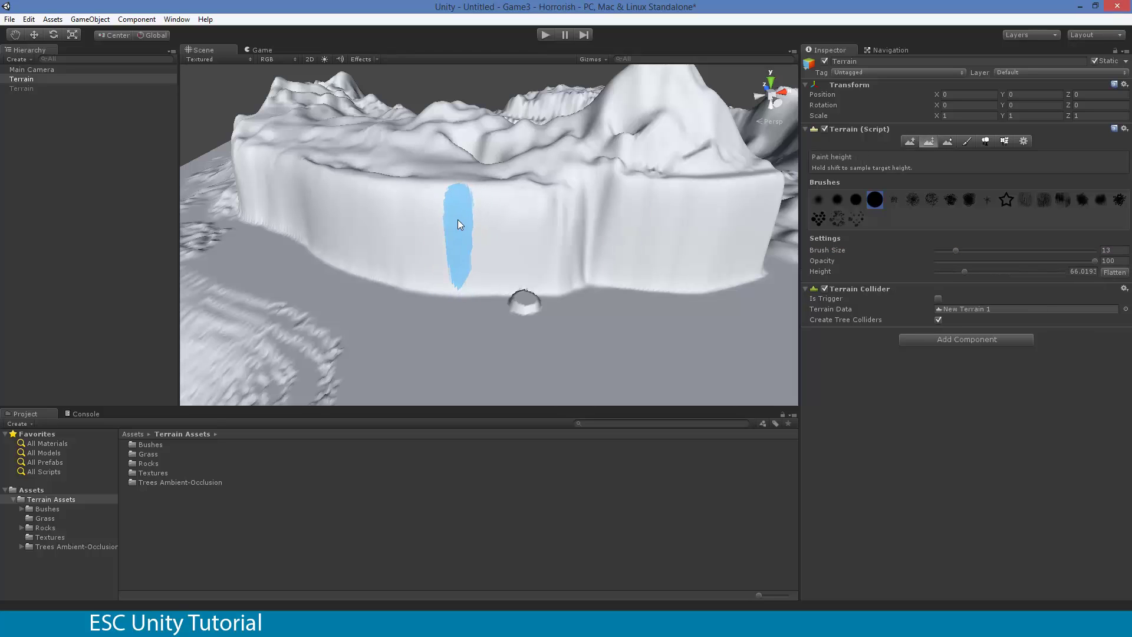
pyautogui.click(458, 266)
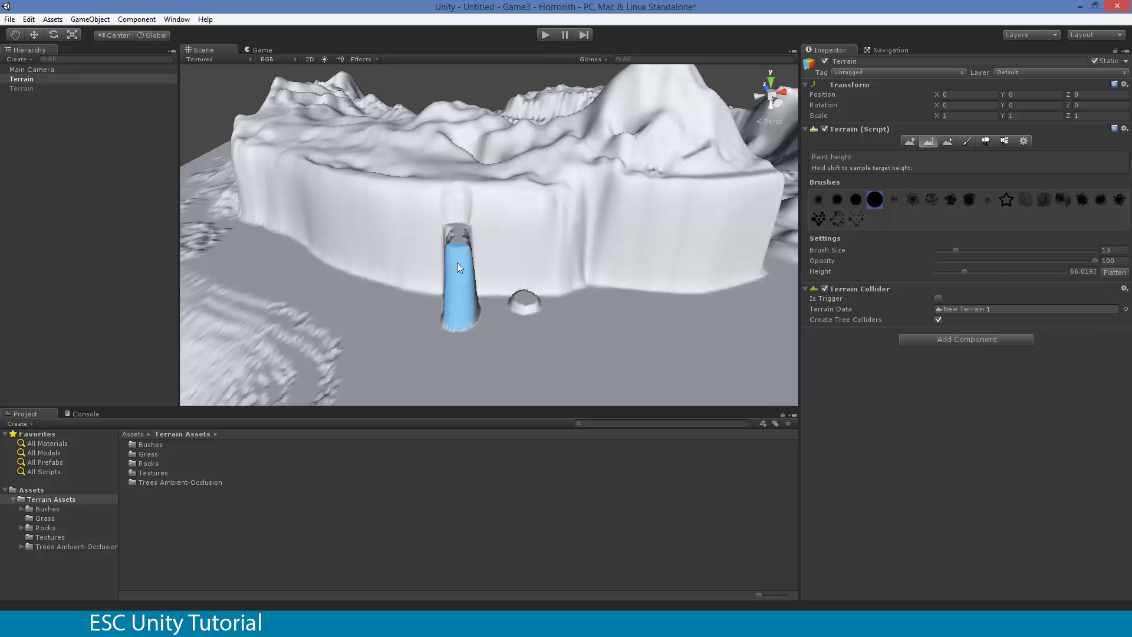
pyautogui.moveTo(458, 263)
pyautogui.mouseDown()
pyautogui.moveTo(472, 234)
pyautogui.moveTo(500, 235)
pyautogui.moveTo(464, 214)
pyautogui.moveTo(498, 235)
pyautogui.mouseUp()
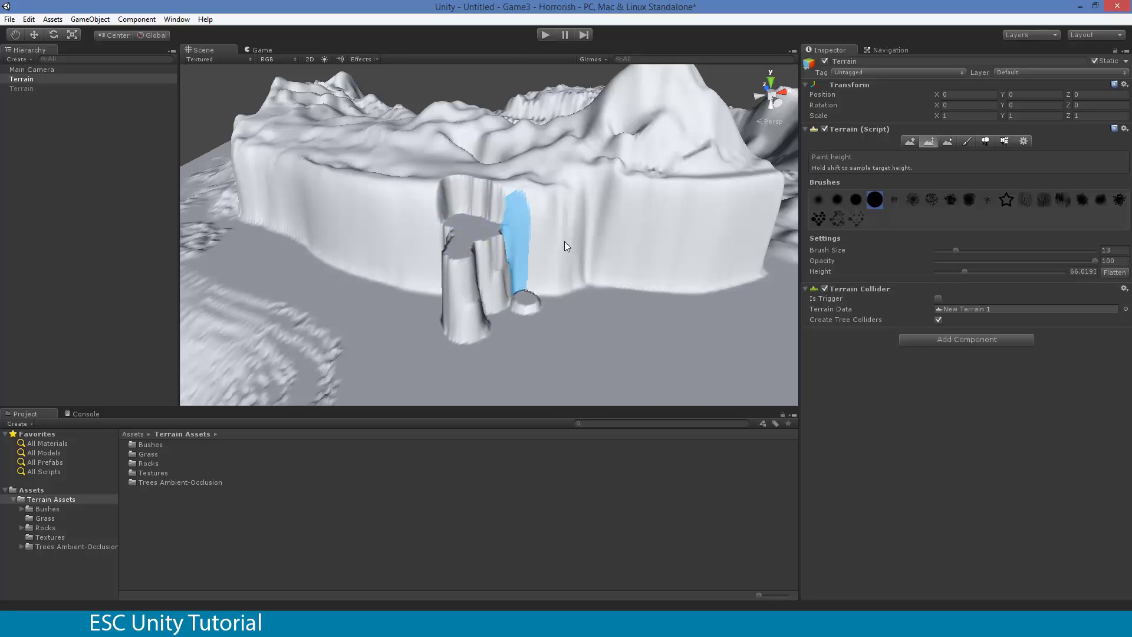
pyautogui.keyDown('shift'); pyautogui.click(503, 256); pyautogui.keyUp('shift')
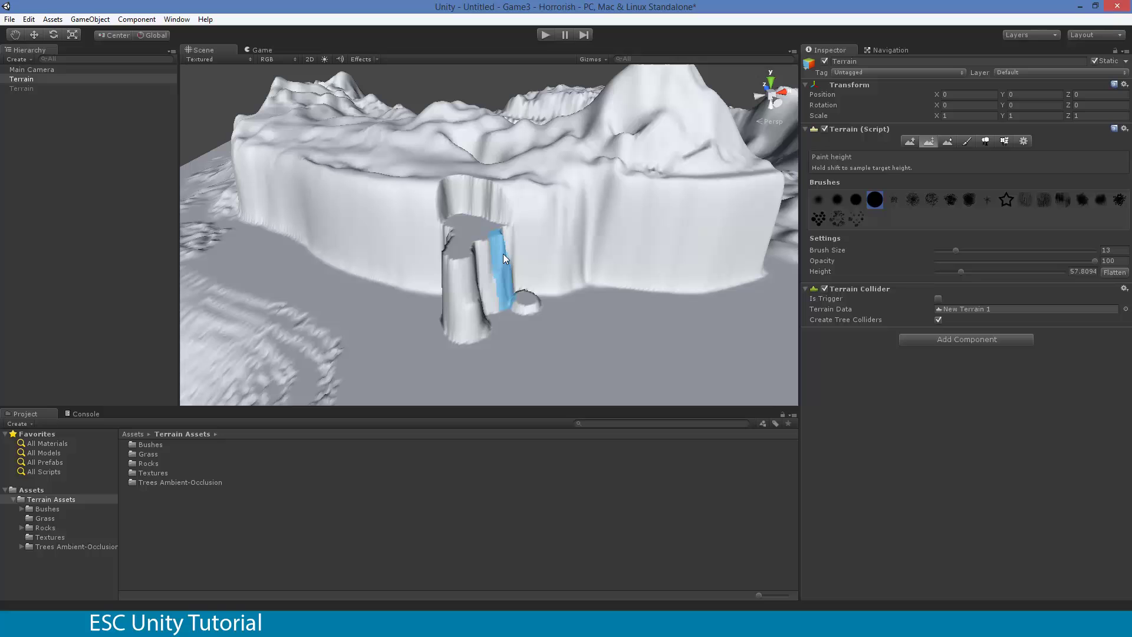
pyautogui.moveTo(503, 253)
pyautogui.mouseDown()
pyautogui.moveTo(512, 266)
pyautogui.moveTo(497, 270)
pyautogui.moveTo(484, 249)
pyautogui.moveTo(544, 242)
pyautogui.moveTo(423, 278)
pyautogui.moveTo(472, 261)
pyautogui.moveTo(458, 263)
pyautogui.moveTo(474, 277)
pyautogui.mouseUp()
# Add a lower flat step and a higher step at about 70 climbing the cliff.
pyautogui.keyDown('shift'); pyautogui.click(434, 262); pyautogui.keyUp('shift')
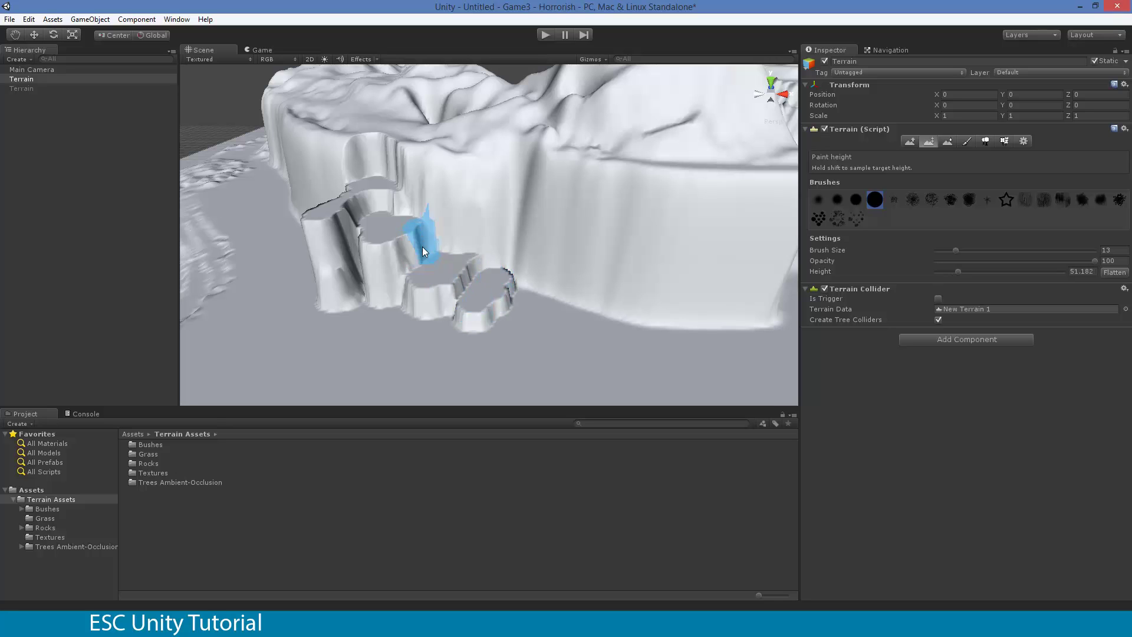
pyautogui.moveTo(419, 251); pyautogui.dragTo(406, 257)
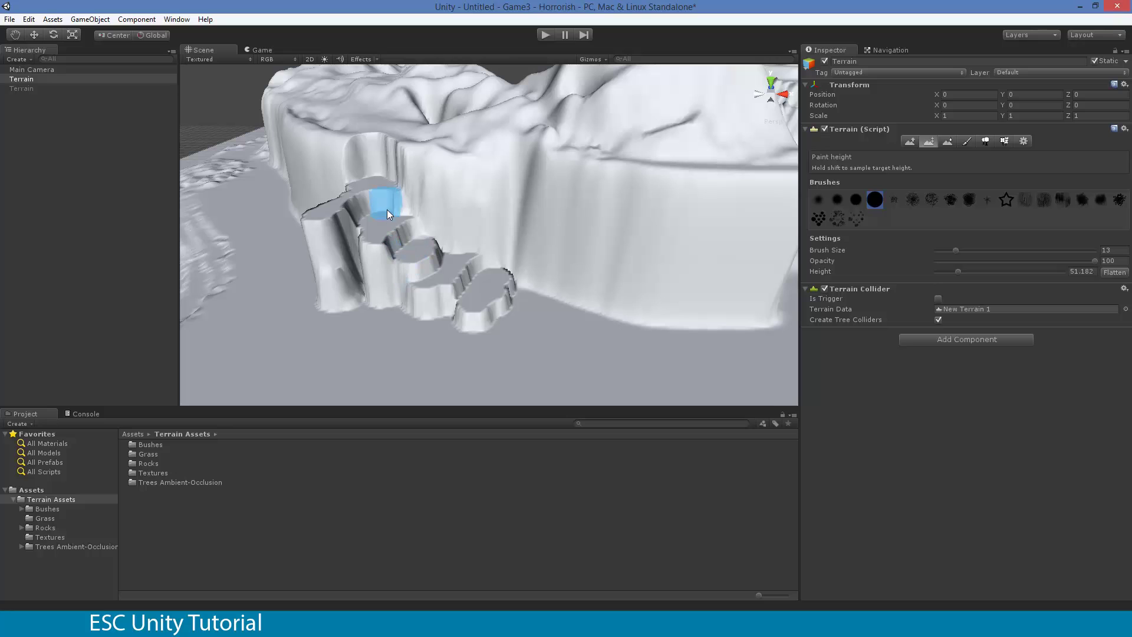
pyautogui.keyDown('shift'); pyautogui.click(369, 170); pyautogui.keyUp('shift')
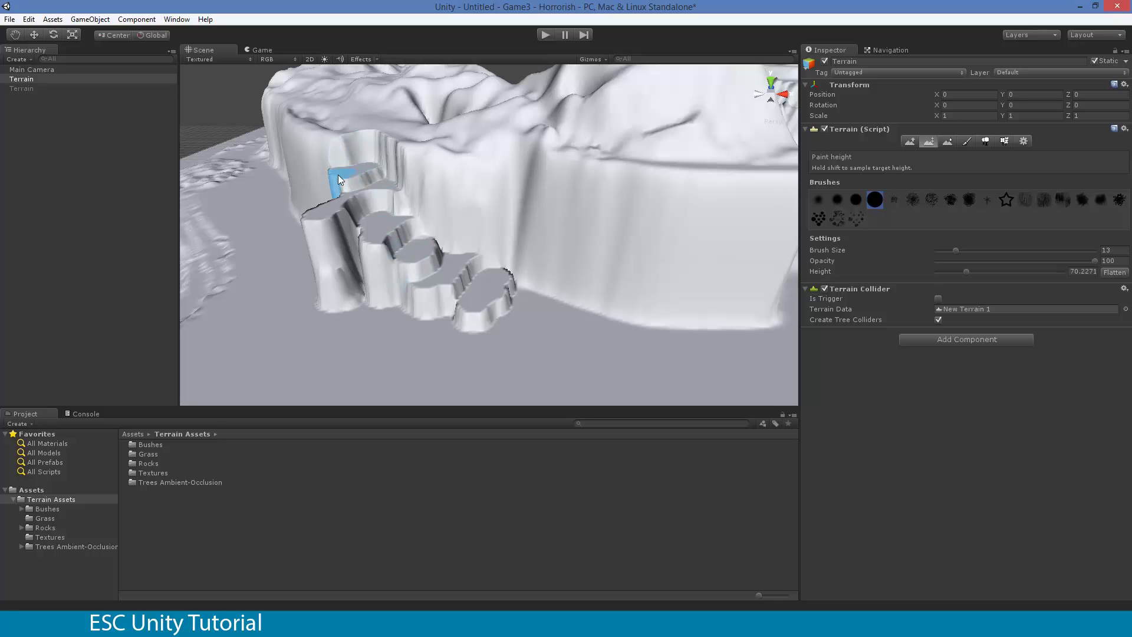
pyautogui.moveTo(334, 180)
pyautogui.mouseDown()
pyautogui.moveTo(375, 149)
pyautogui.moveTo(341, 156)
pyautogui.moveTo(402, 137)
pyautogui.moveTo(360, 141)
pyautogui.mouseUp()
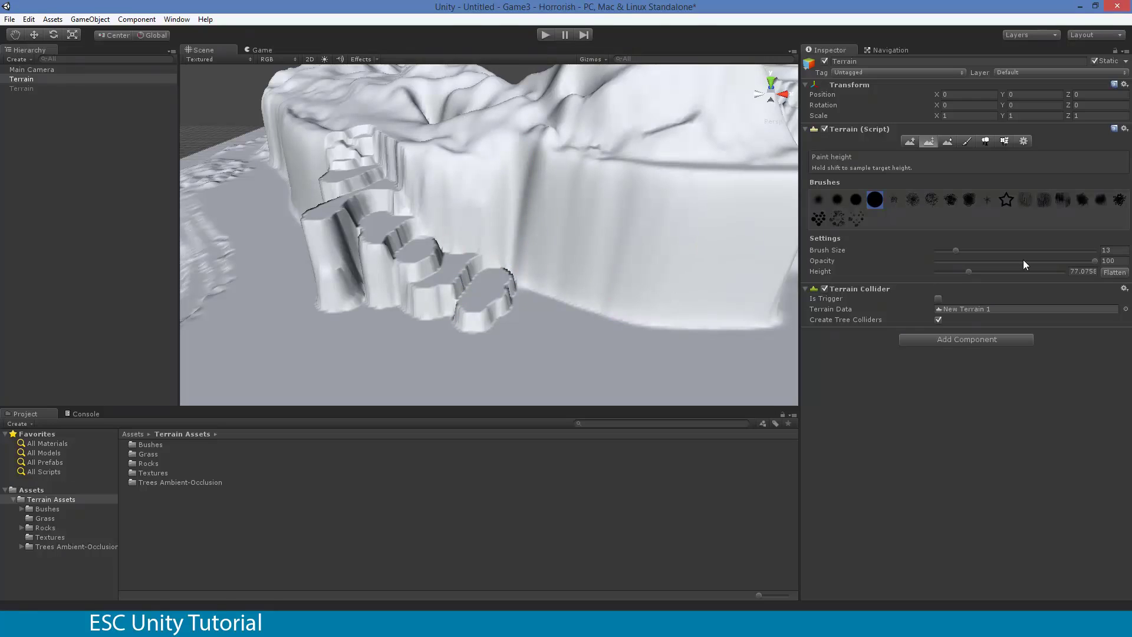
# Smooth the cliff's stepped ledges and creases with Smooth Height at brush size 13, then inspect them.
pyautogui.click(947, 139)
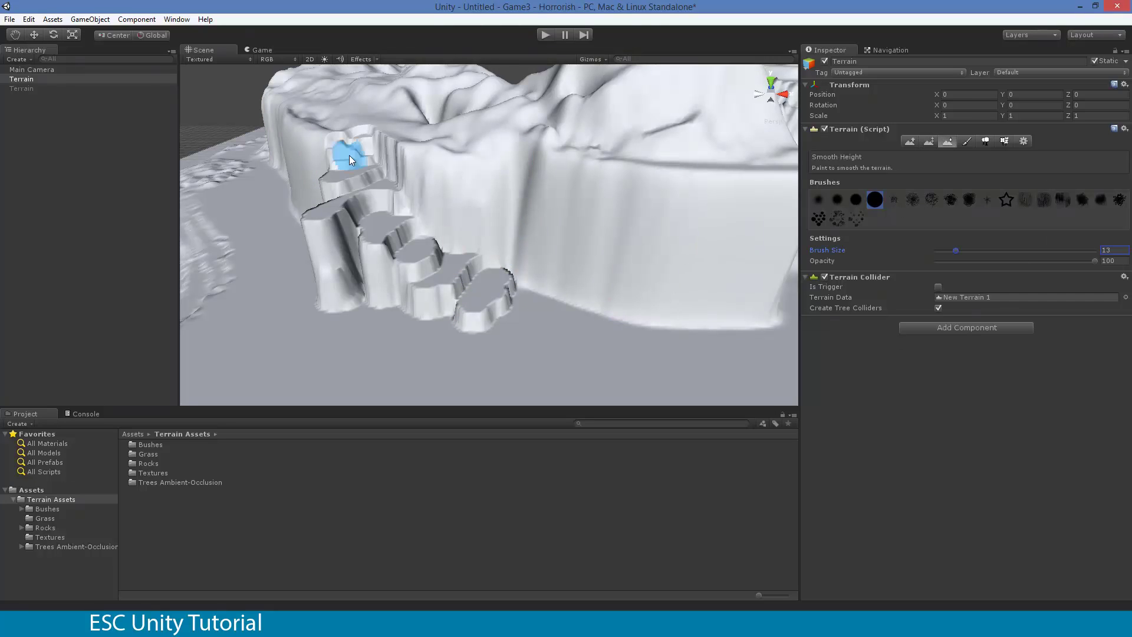
pyautogui.moveTo(349, 154)
pyautogui.mouseDown()
pyautogui.moveTo(361, 139)
pyautogui.moveTo(379, 235)
pyautogui.mouseUp()
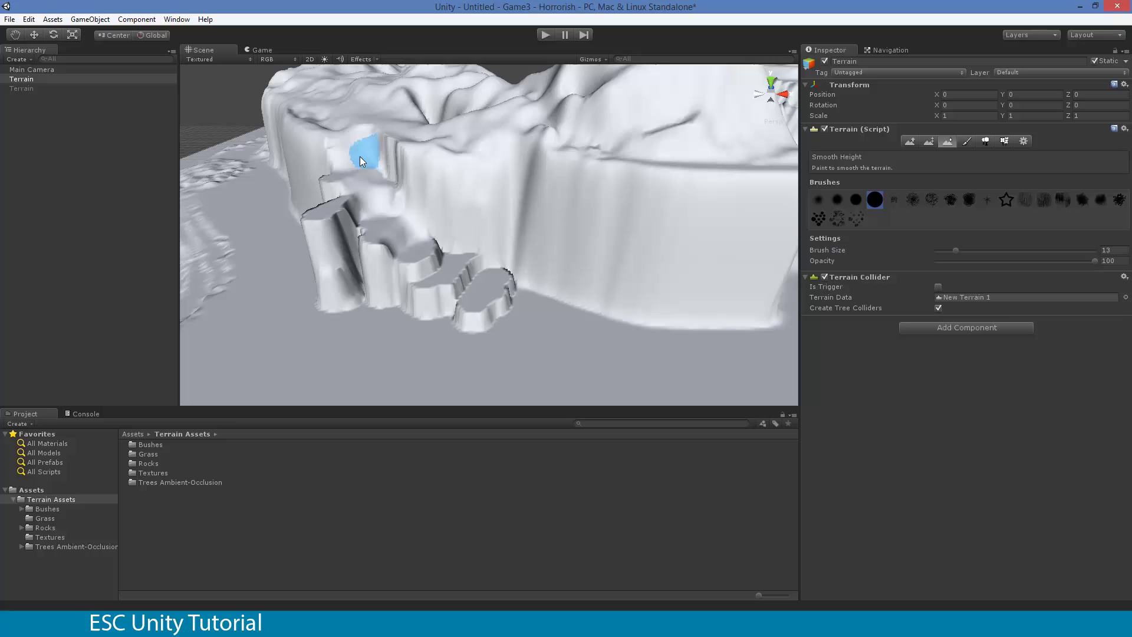
pyautogui.moveTo(345, 158)
pyautogui.mouseDown()
pyautogui.moveTo(318, 224)
pyautogui.moveTo(350, 195)
pyautogui.moveTo(342, 252)
pyautogui.moveTo(371, 197)
pyautogui.moveTo(402, 238)
pyautogui.mouseUp()
pyautogui.moveTo(494, 277)
pyautogui.mouseDown()
pyautogui.moveTo(515, 284)
pyautogui.moveTo(411, 235)
pyautogui.moveTo(496, 298)
pyautogui.mouseUp()
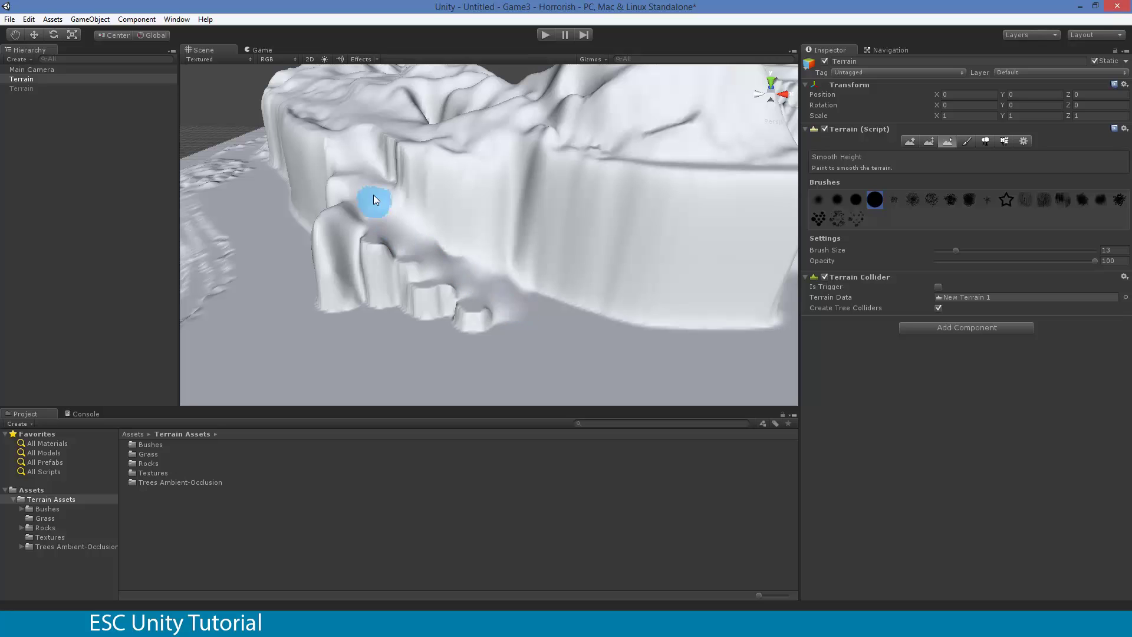
pyautogui.moveTo(335, 130); pyautogui.dragTo(509, 296)
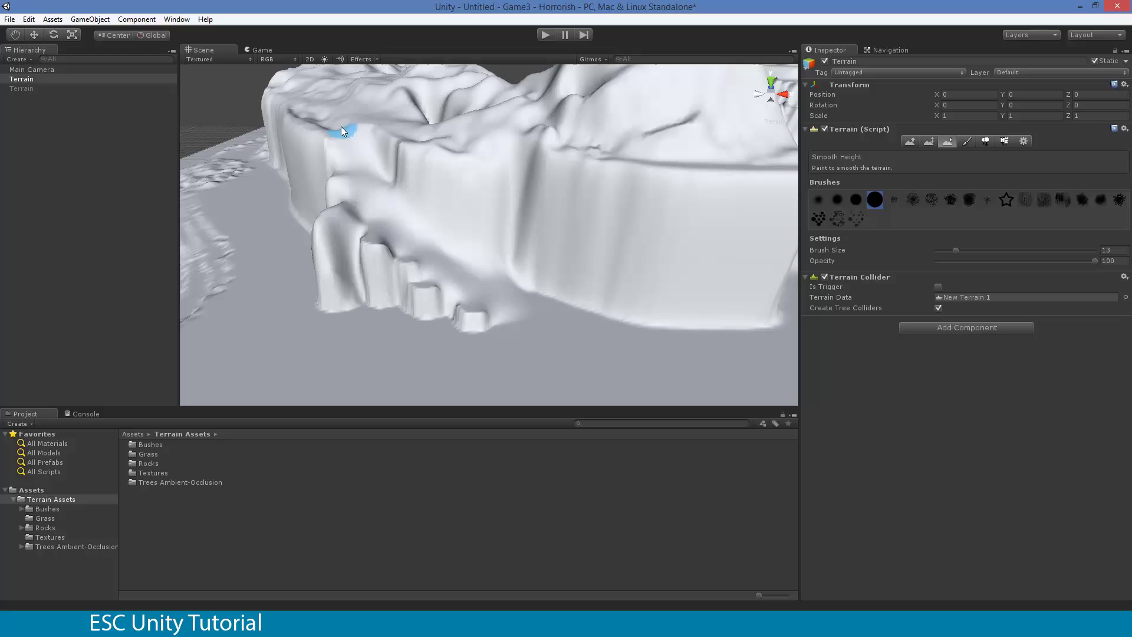
pyautogui.moveTo(341, 126)
pyautogui.keyDown('alt'); pyautogui.mouseDown()
pyautogui.moveTo(475, 247)
pyautogui.moveTo(392, 202)
pyautogui.moveTo(299, 207)
pyautogui.moveTo(397, 202)
pyautogui.moveTo(425, 224)
pyautogui.mouseUp(); pyautogui.keyUp('alt')
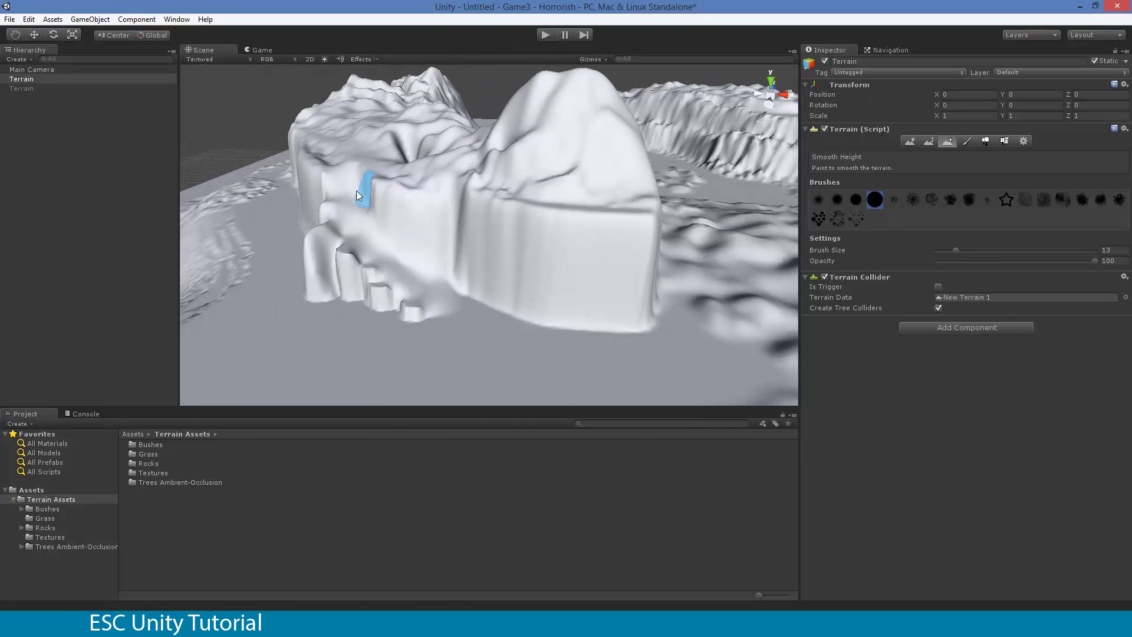
pyautogui.keyDown('alt'); pyautogui.moveTo(357, 195); pyautogui.dragTo(880, 298); pyautogui.keyUp('alt')
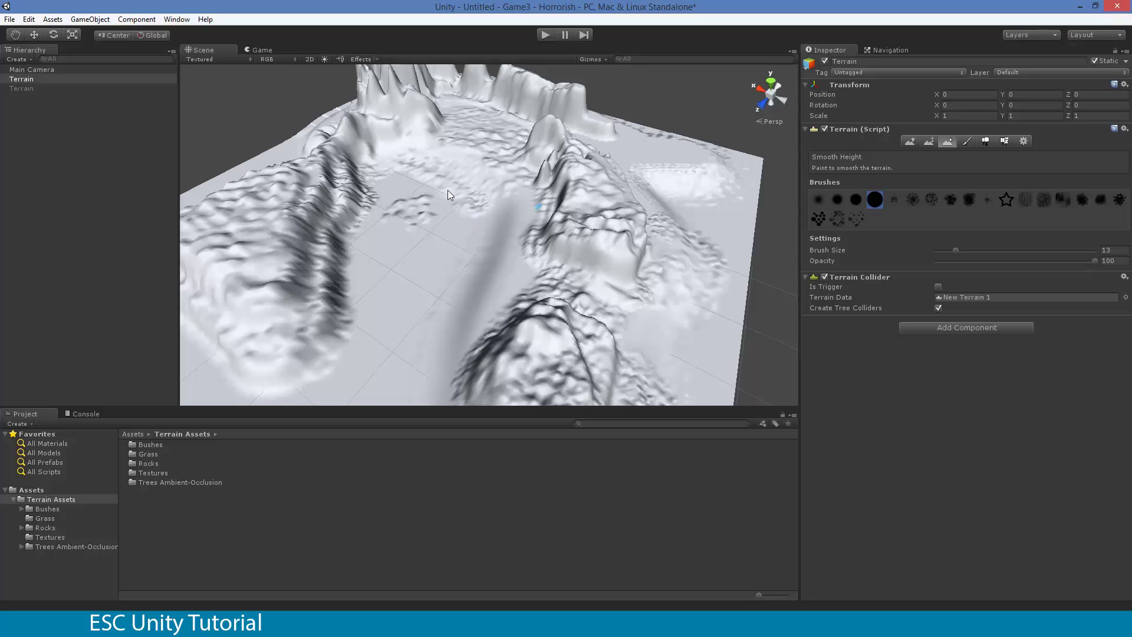
# Rename the selected terrain to TerrainRAW.
pyautogui.click(865, 62)
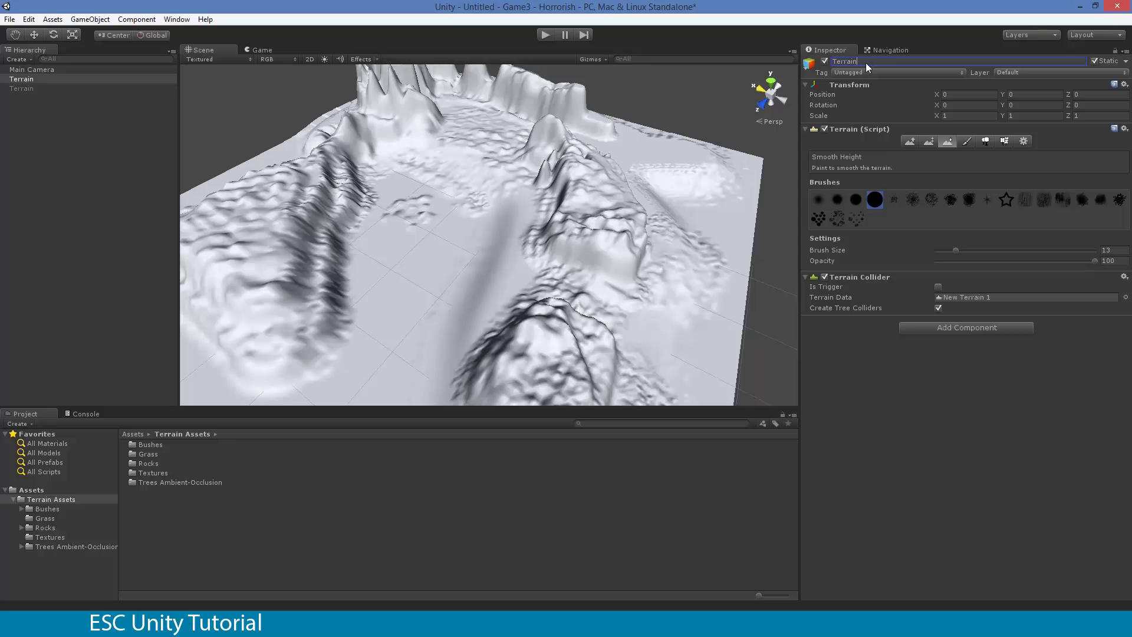
pyautogui.click(903, 62)
pyautogui.write('RAW')
pyautogui.press('Return')
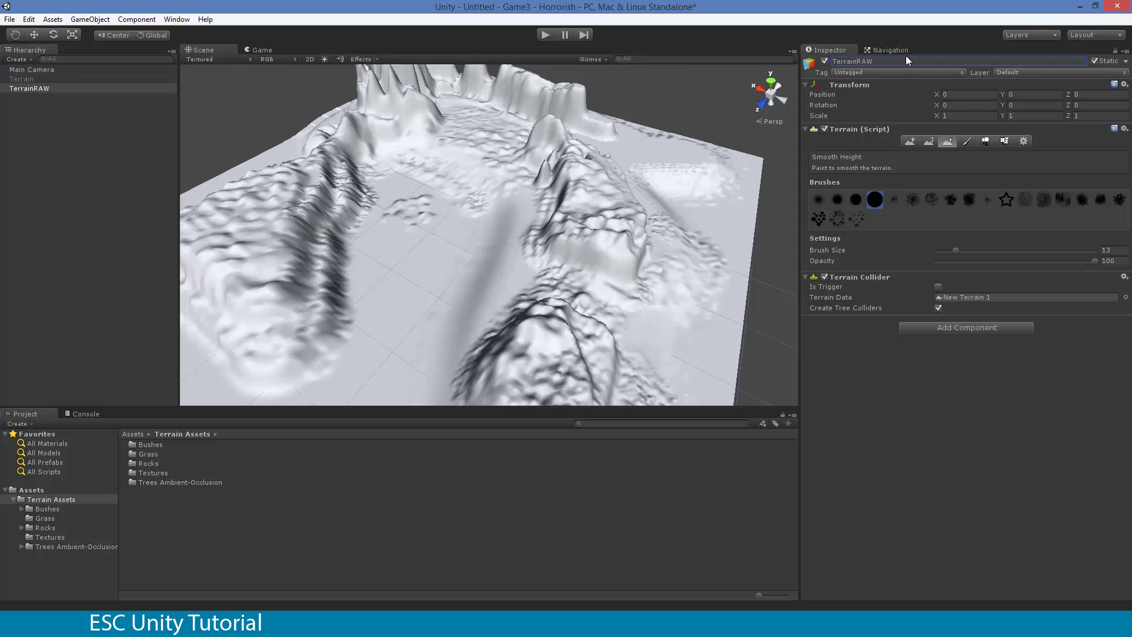
# Rename the other terrain to TerrainManual, leaving it deactivated.
pyautogui.click(19, 81)
pyautogui.click(872, 62)
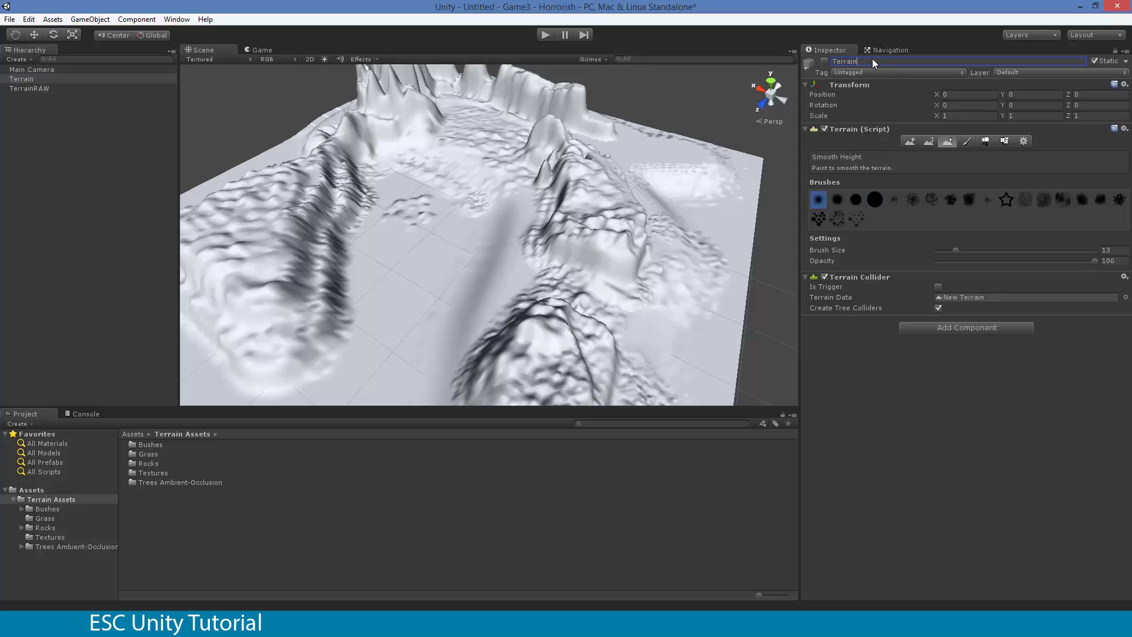
pyautogui.click(886, 62)
pyautogui.click(824, 61)
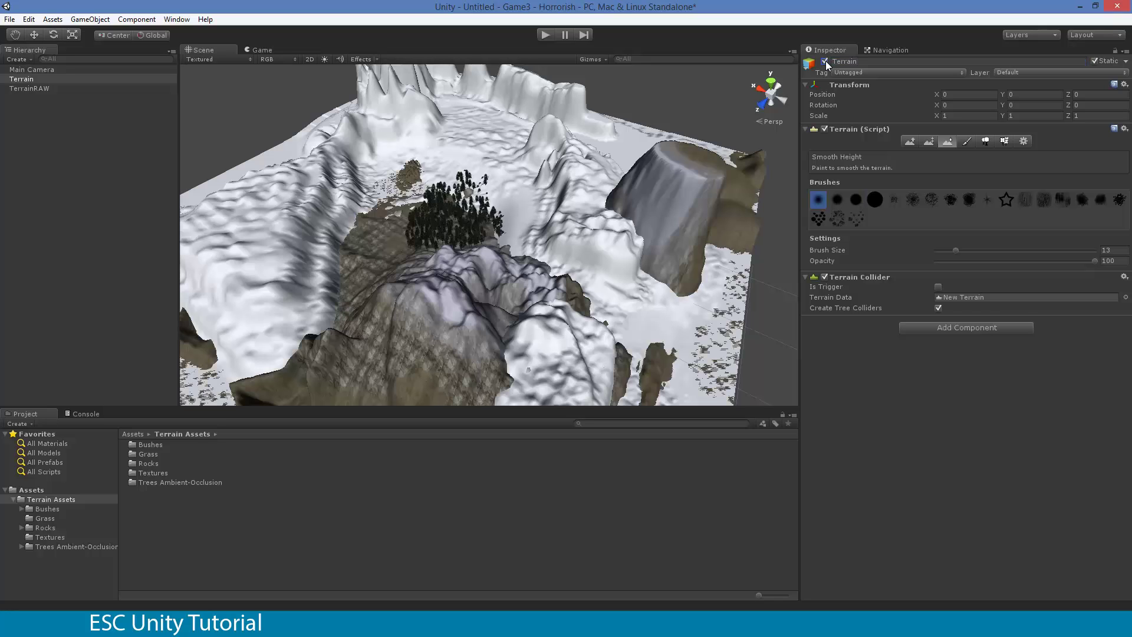
pyautogui.click(826, 62)
pyautogui.click(873, 62)
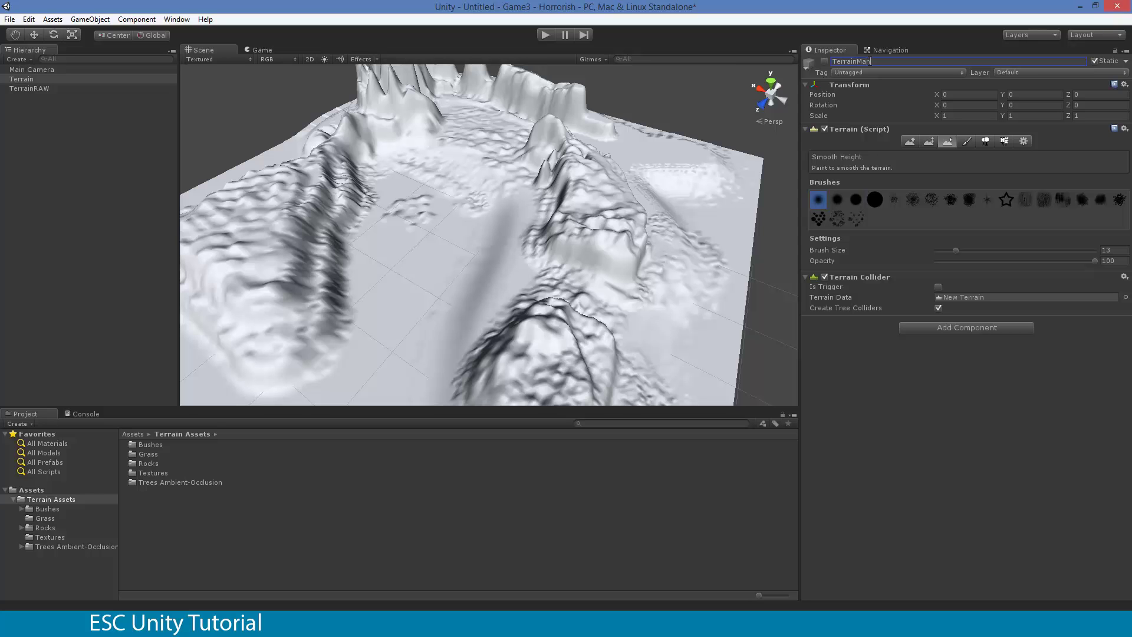
pyautogui.press('Return')
# Deactivate TerrainRAW so the scene shows no terrain.
pyautogui.click(30, 88)
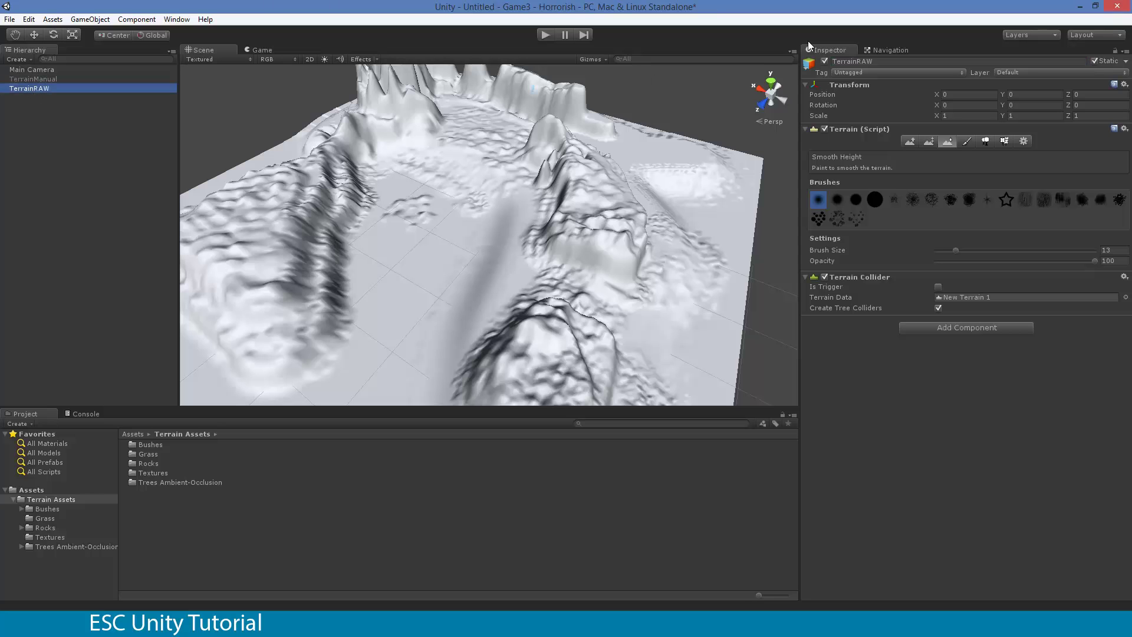
pyautogui.click(824, 61)
pyautogui.keyDown('alt'); pyautogui.moveTo(564, 195); pyautogui.dragTo(1, 298); pyautogui.keyUp('alt')
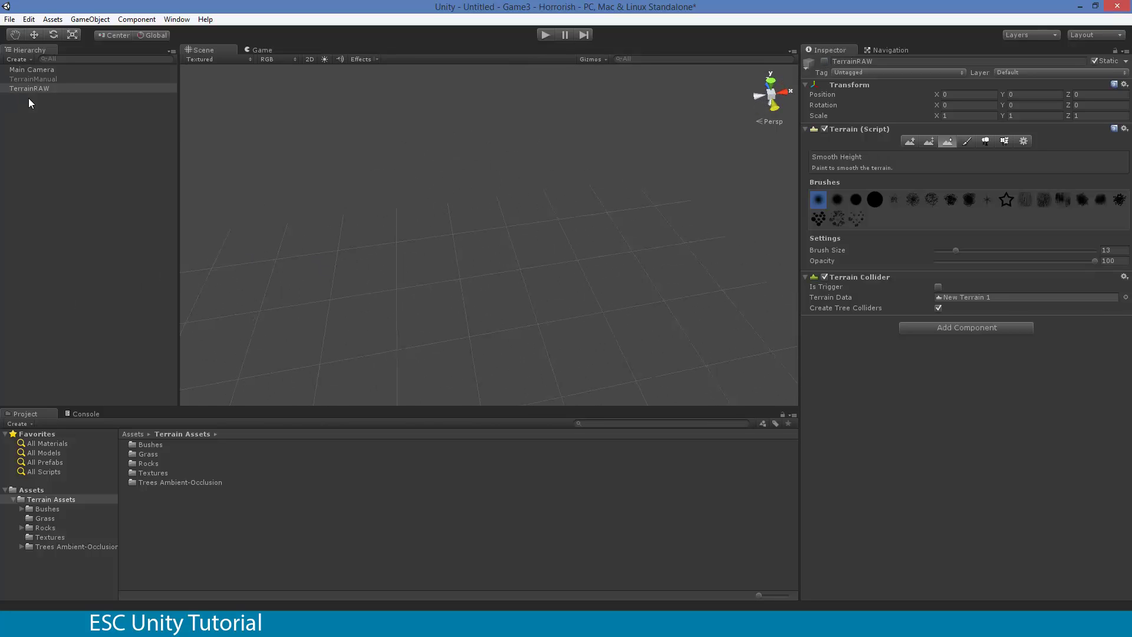
# Create a new flat Terrain via GameObject > Create Other and collapse the Terrain Assets folder.
pyautogui.click(90, 19)
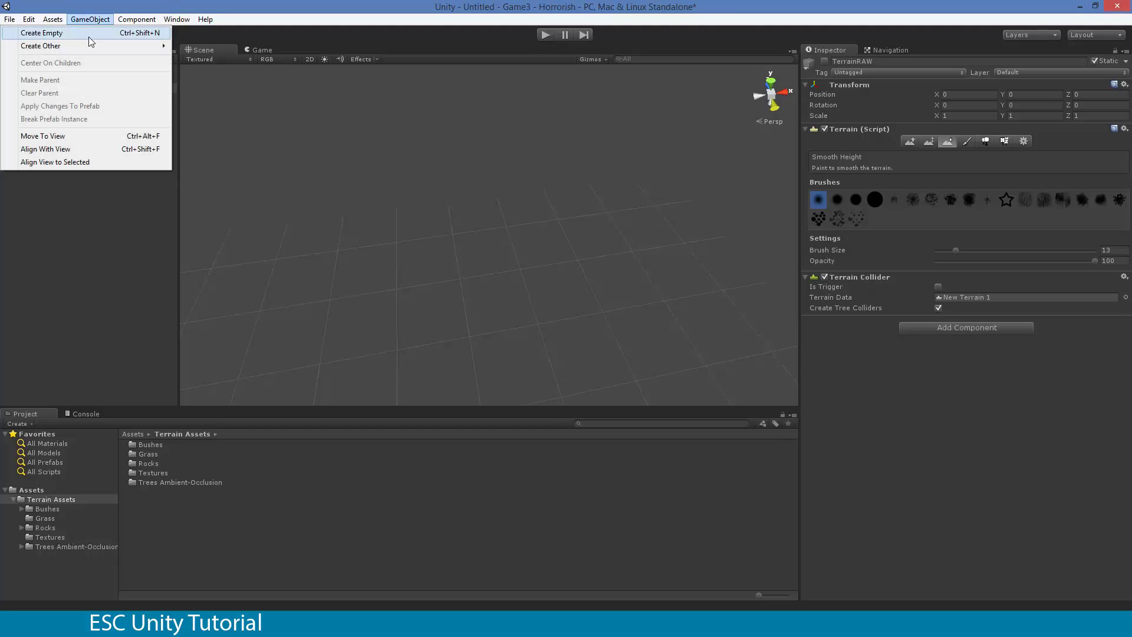
pyautogui.moveTo(91, 47)
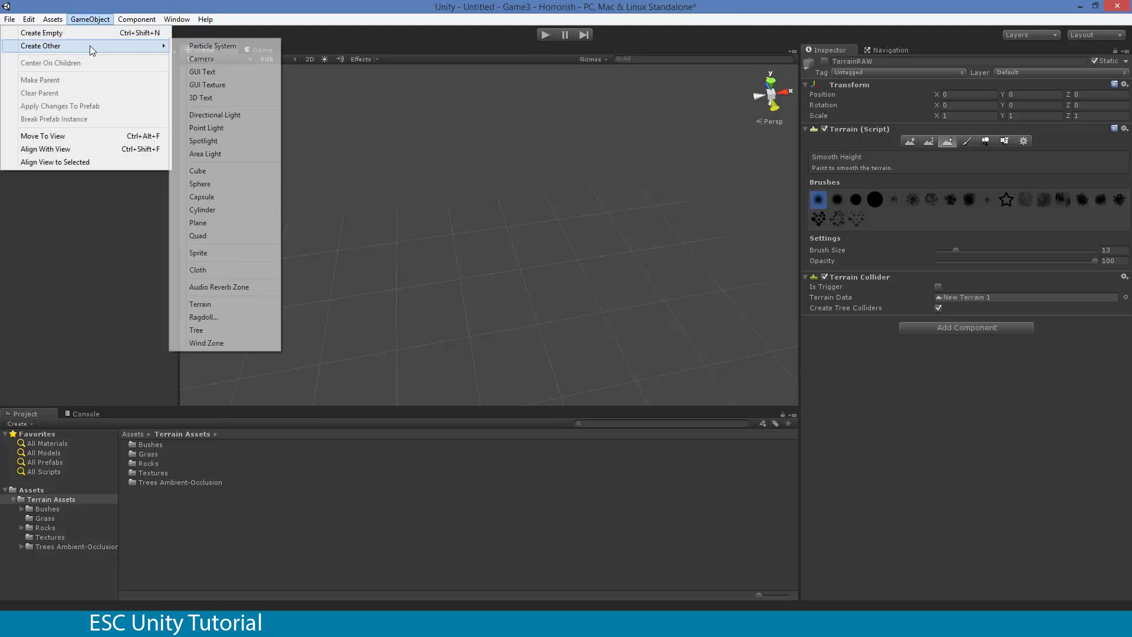
pyautogui.click(239, 304)
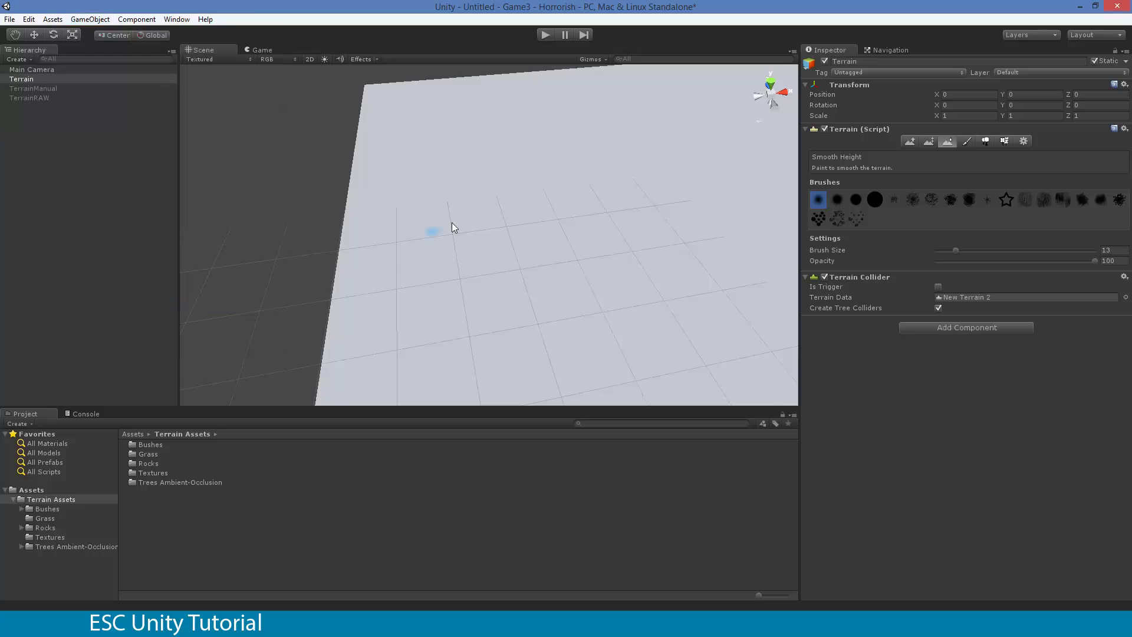
pyautogui.keyDown('alt'); pyautogui.moveTo(451, 222); pyautogui.dragTo(821, 171); pyautogui.keyUp('alt')
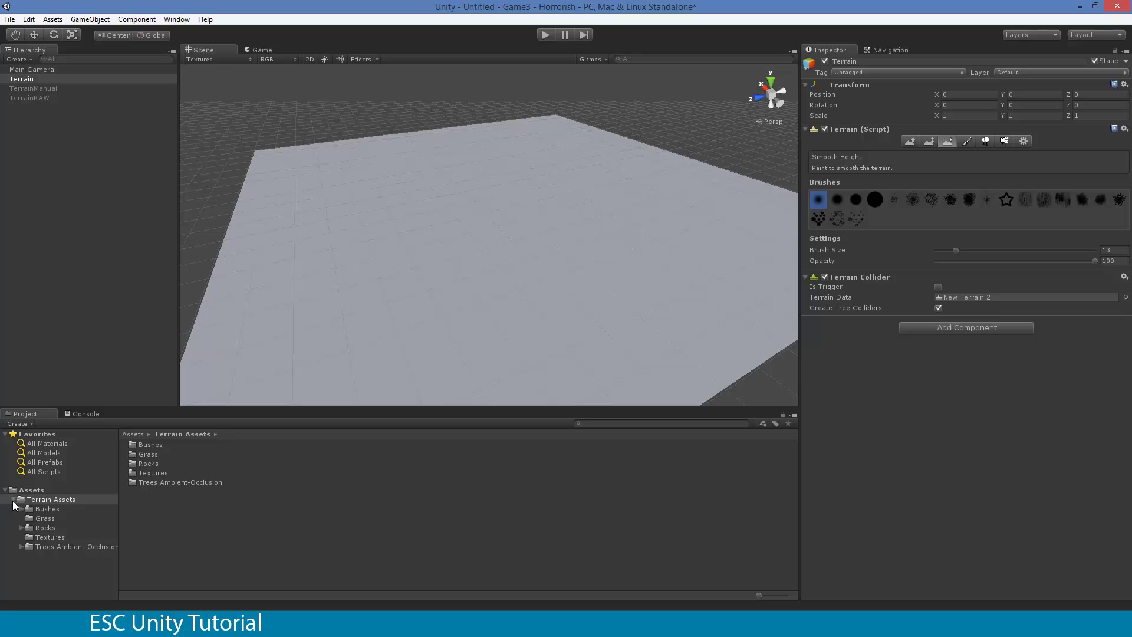
pyautogui.doubleClick(51, 499)
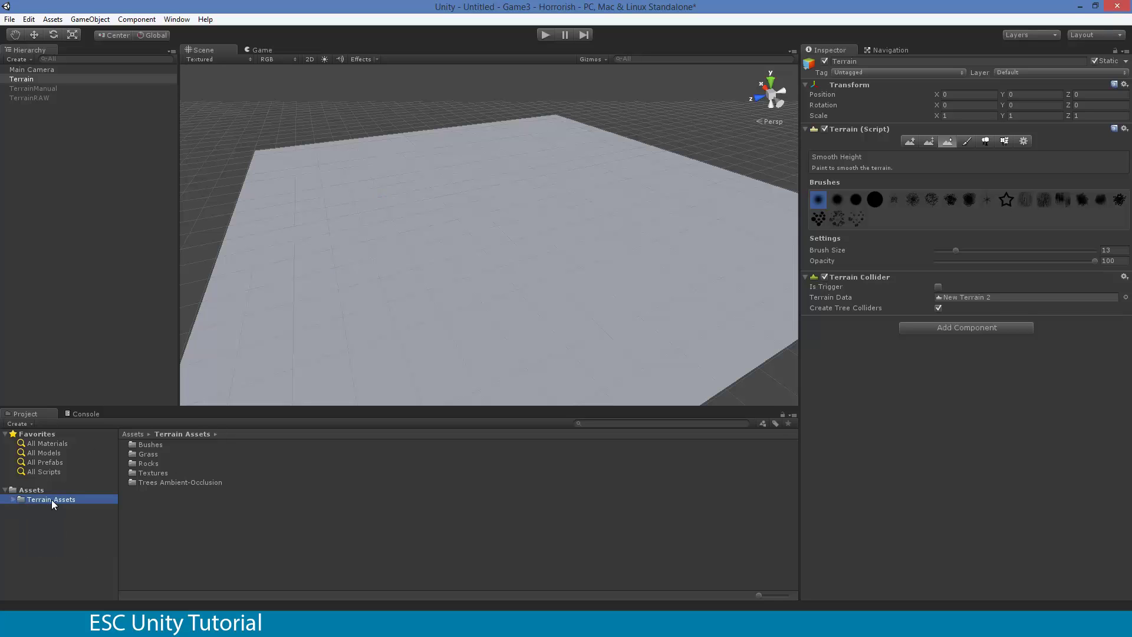
pyautogui.click(52, 20)
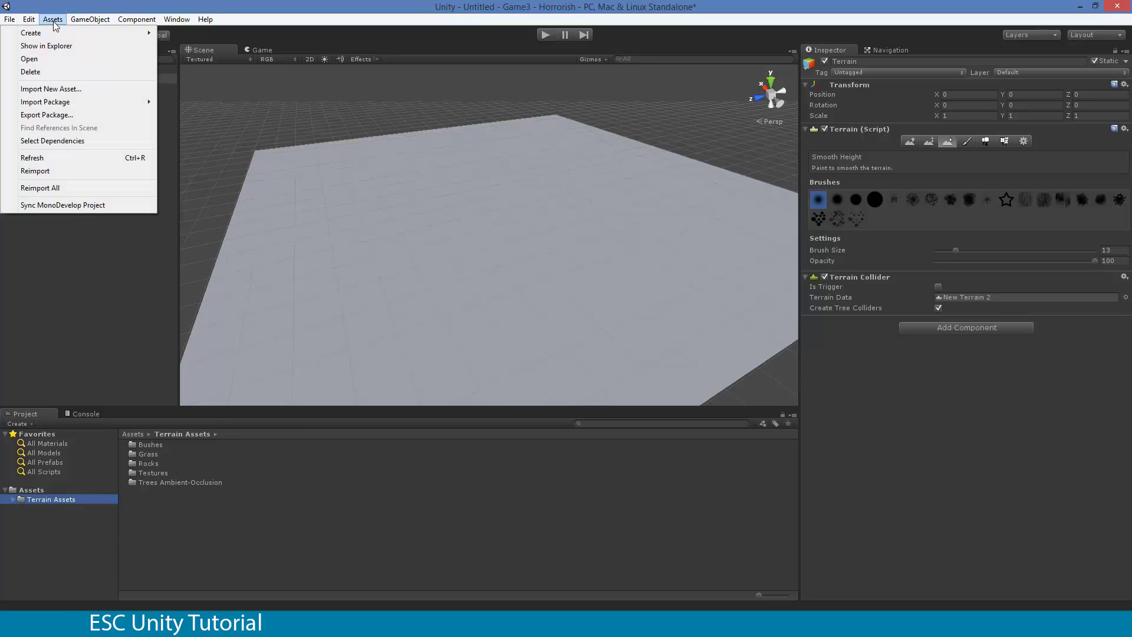
# Choose Custom Package and locate TerrainToolkit_1_0_2 in the Terrain Toolkit 1.0.2 folder.
pyautogui.moveTo(54, 36)
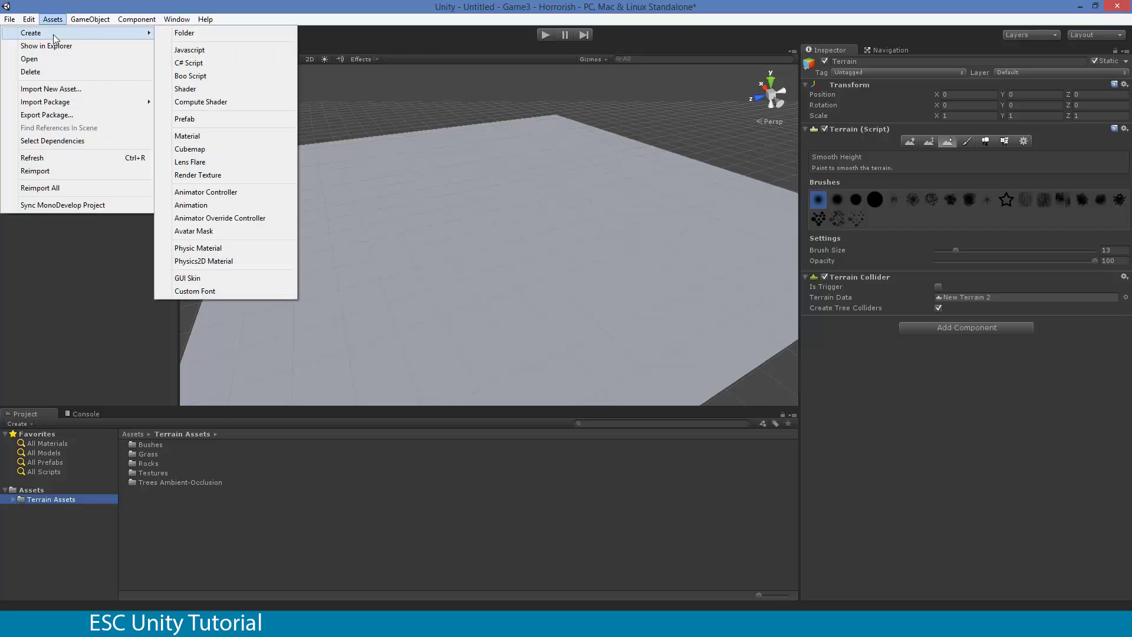
pyautogui.moveTo(57, 106)
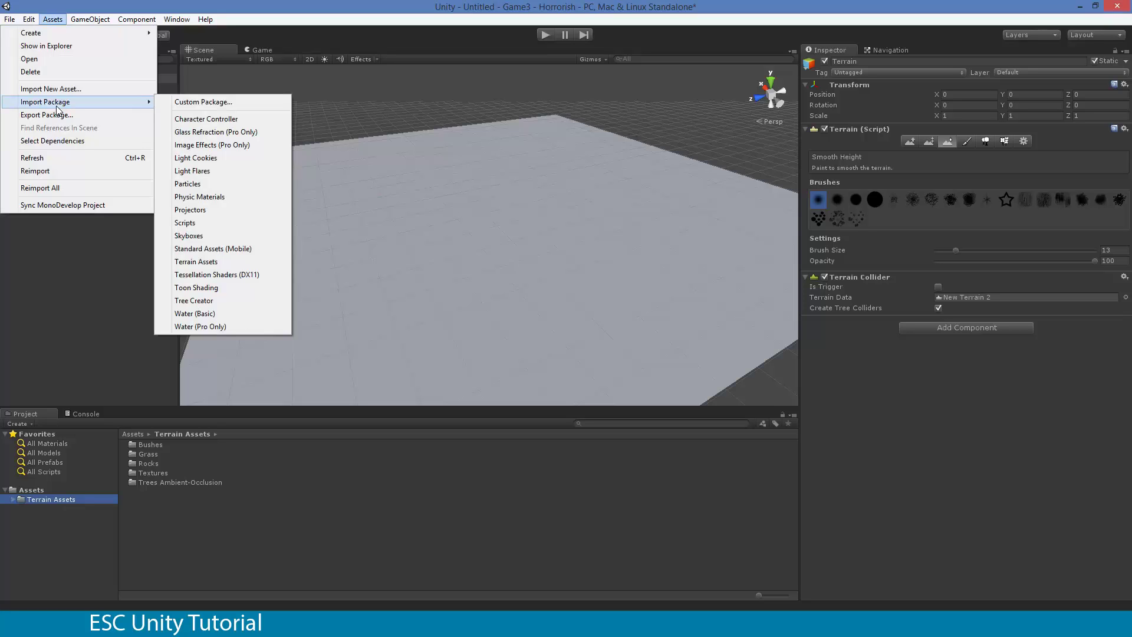
pyautogui.click(207, 101)
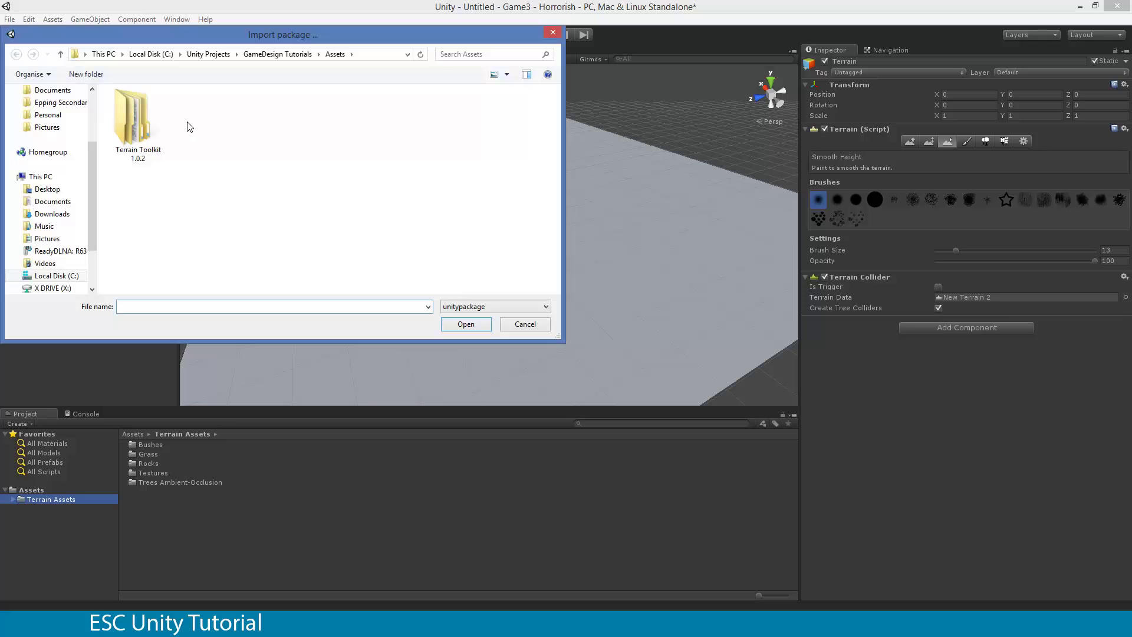
pyautogui.click(277, 54)
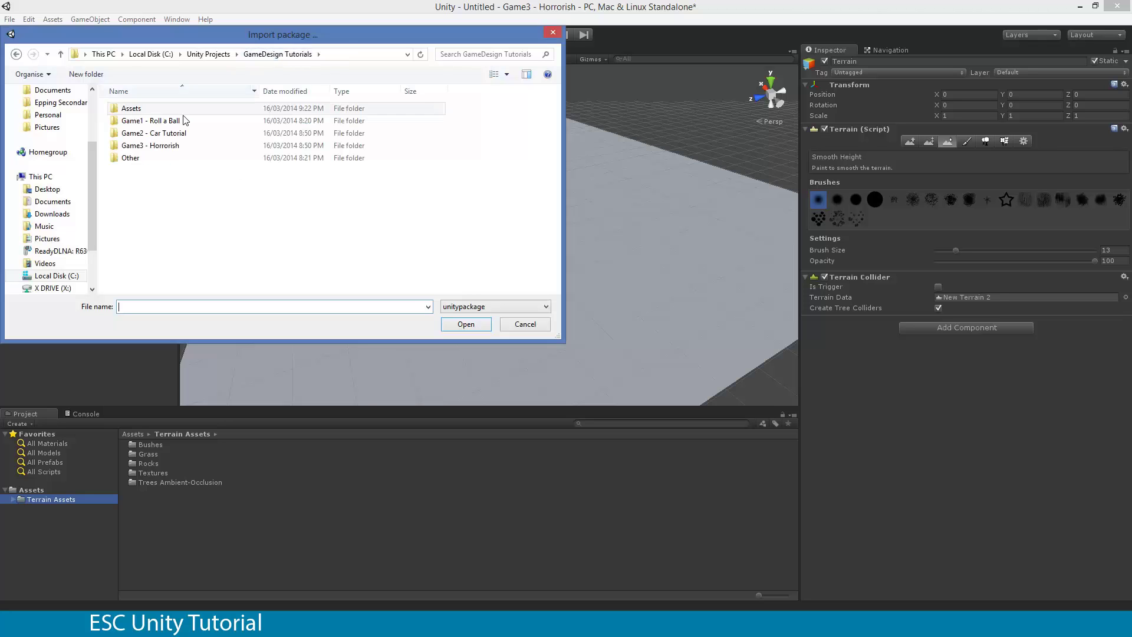
pyautogui.doubleClick(135, 108)
pyautogui.doubleClick(144, 108)
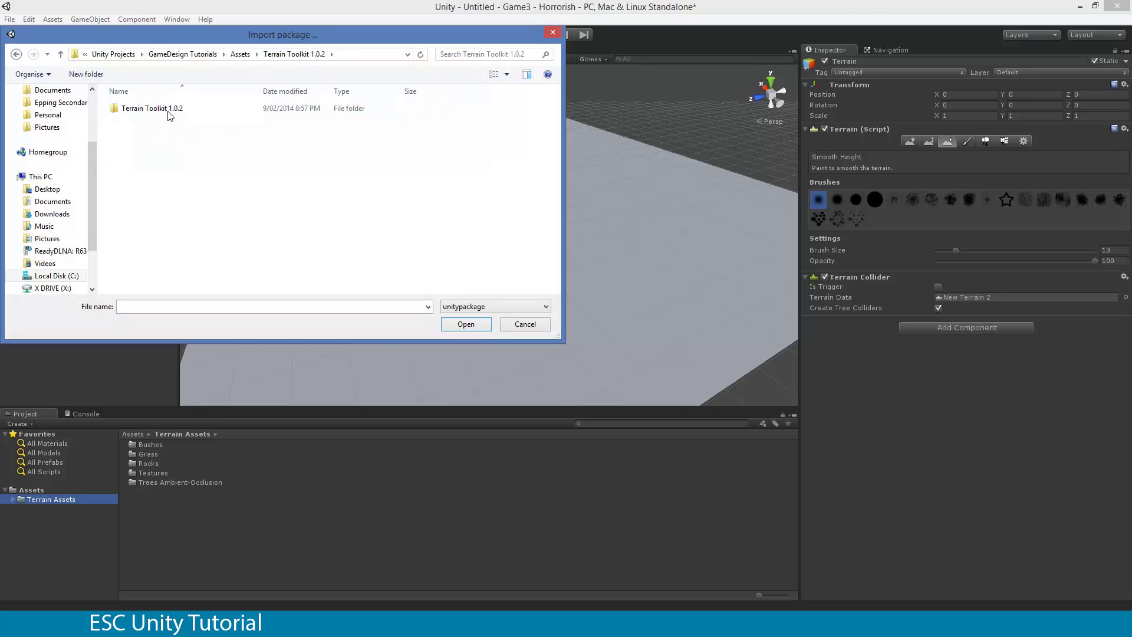
pyautogui.doubleClick(170, 115)
pyautogui.click(171, 114)
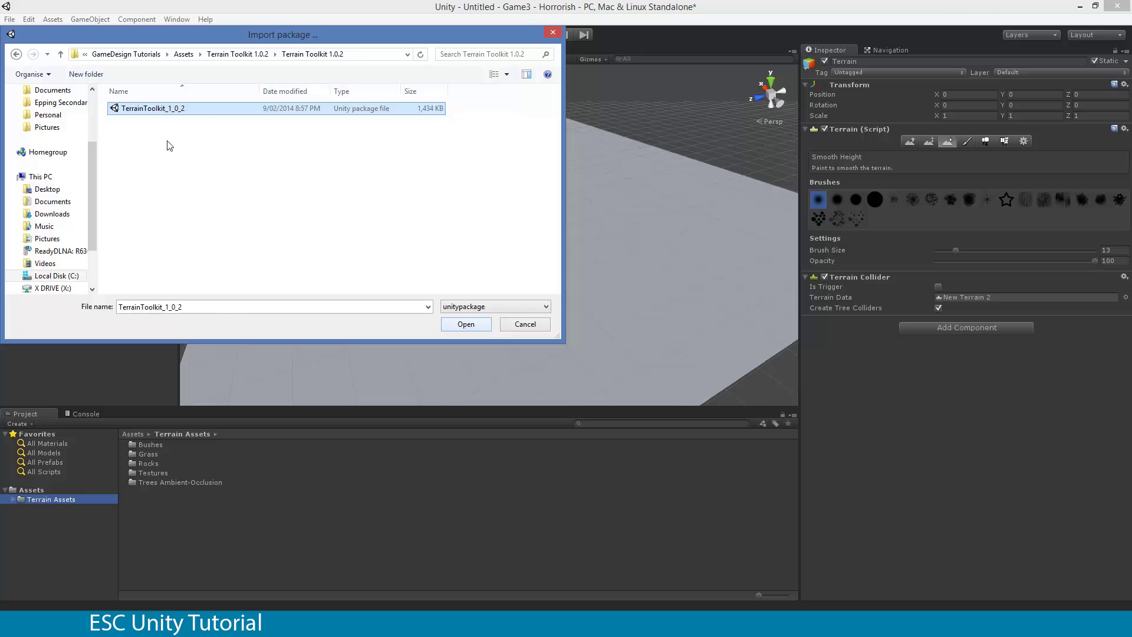
# Open the TerrainToolkit_1_0_2 package and import all its items.
pyautogui.click(456, 325)
pyautogui.click(457, 325)
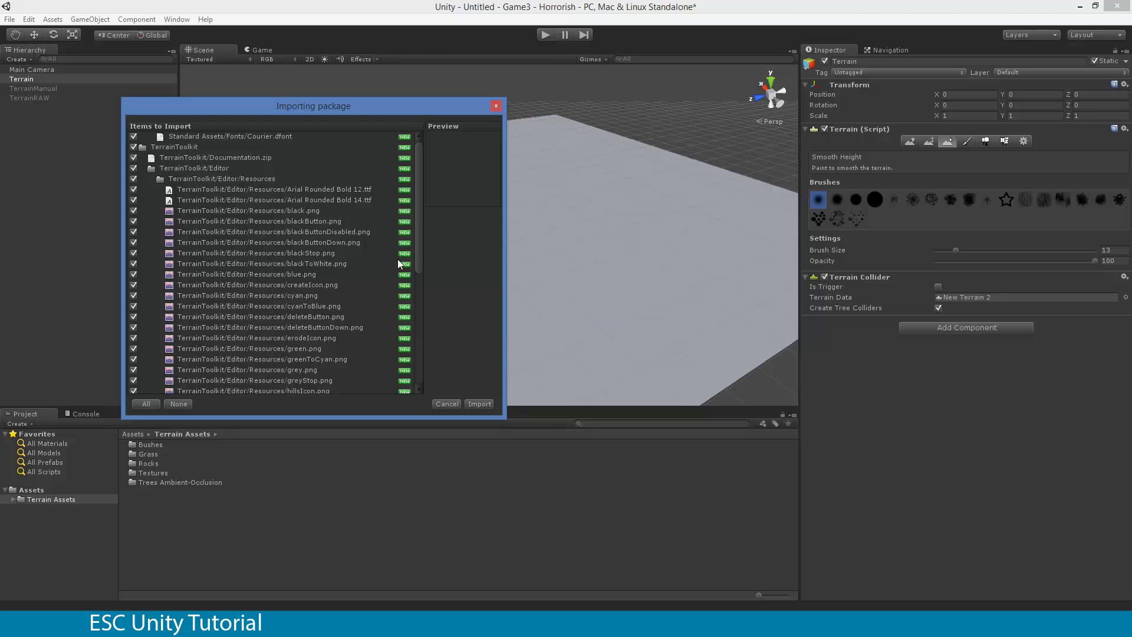
pyautogui.moveTo(416, 221); pyautogui.dragTo(419, 353)
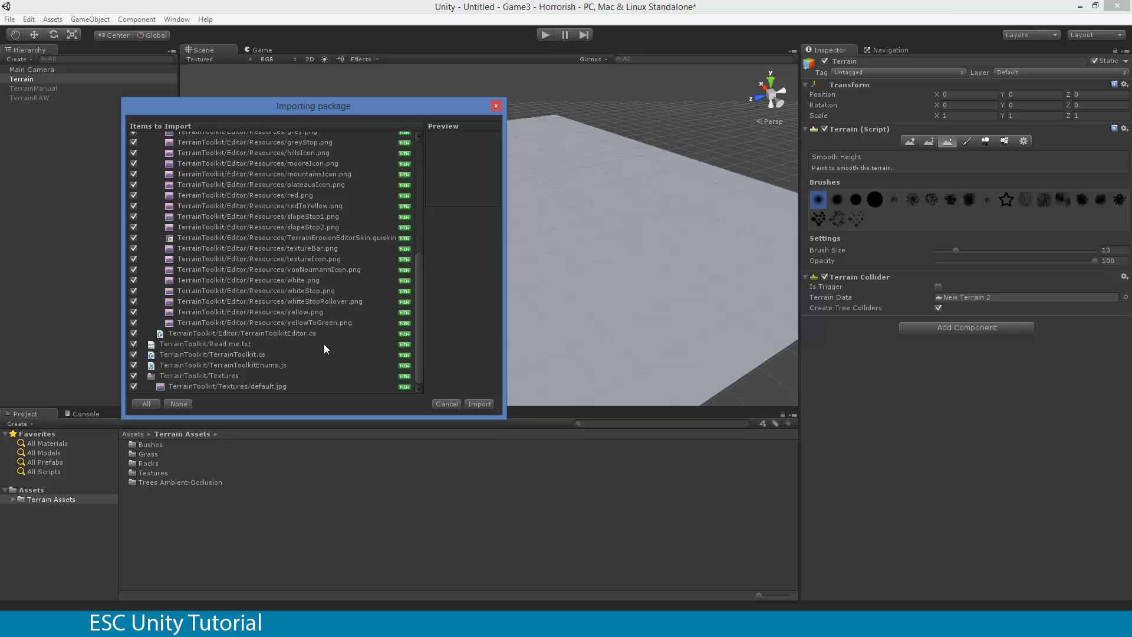
pyautogui.click(479, 404)
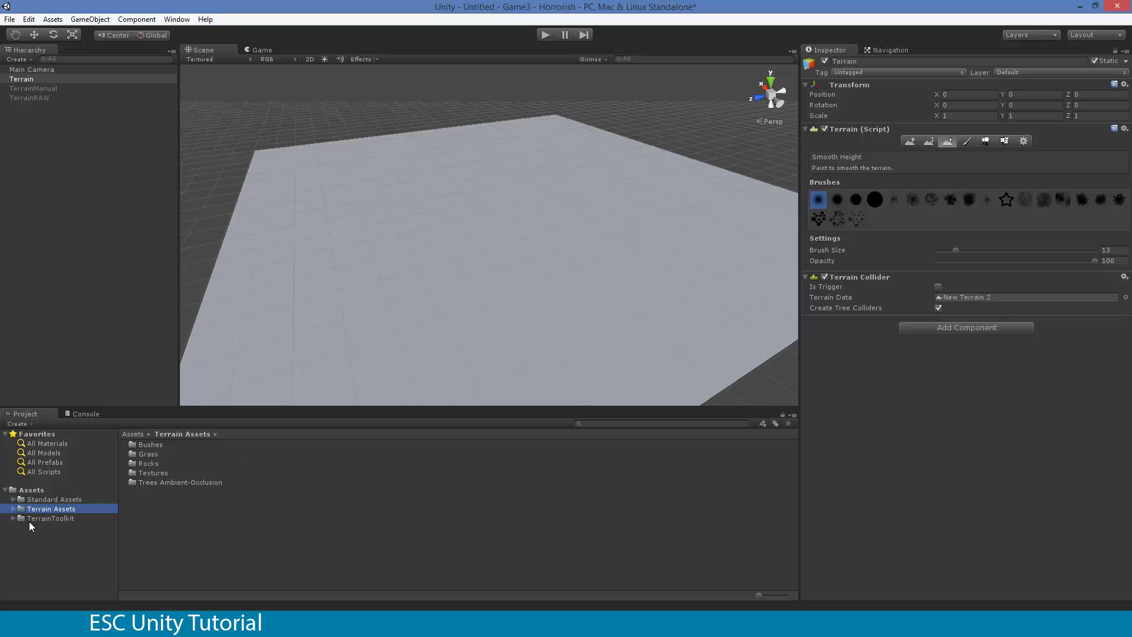
# Expand the TerrainToolkit folder, read its Read me, then select the TerrainToolkit script.
pyautogui.click(45, 517)
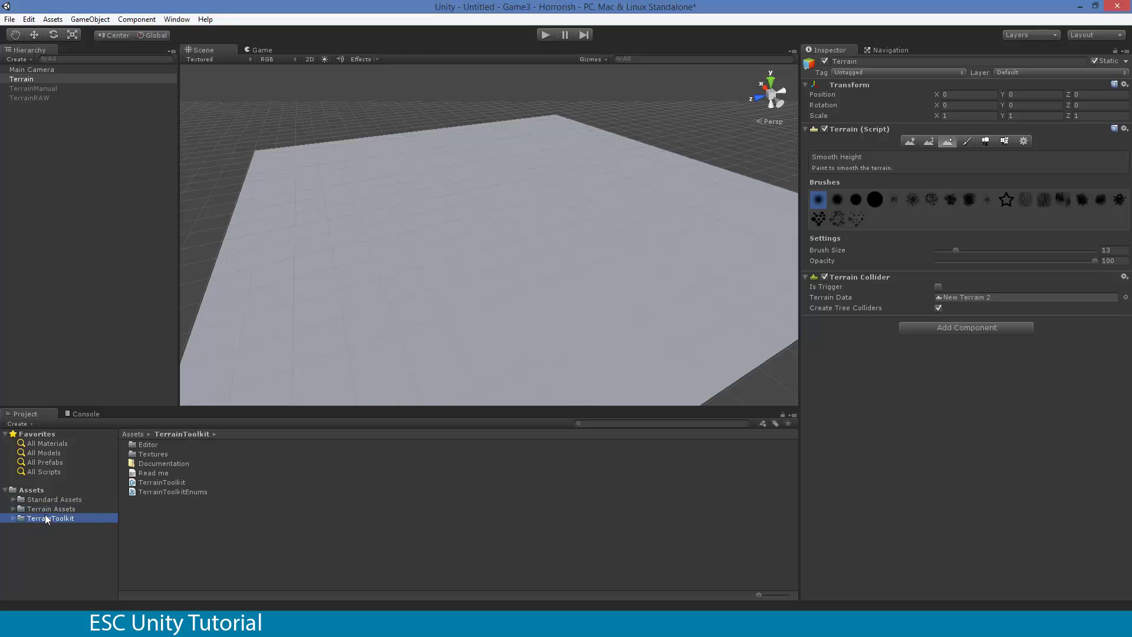
pyautogui.click(13, 518)
pyautogui.click(150, 472)
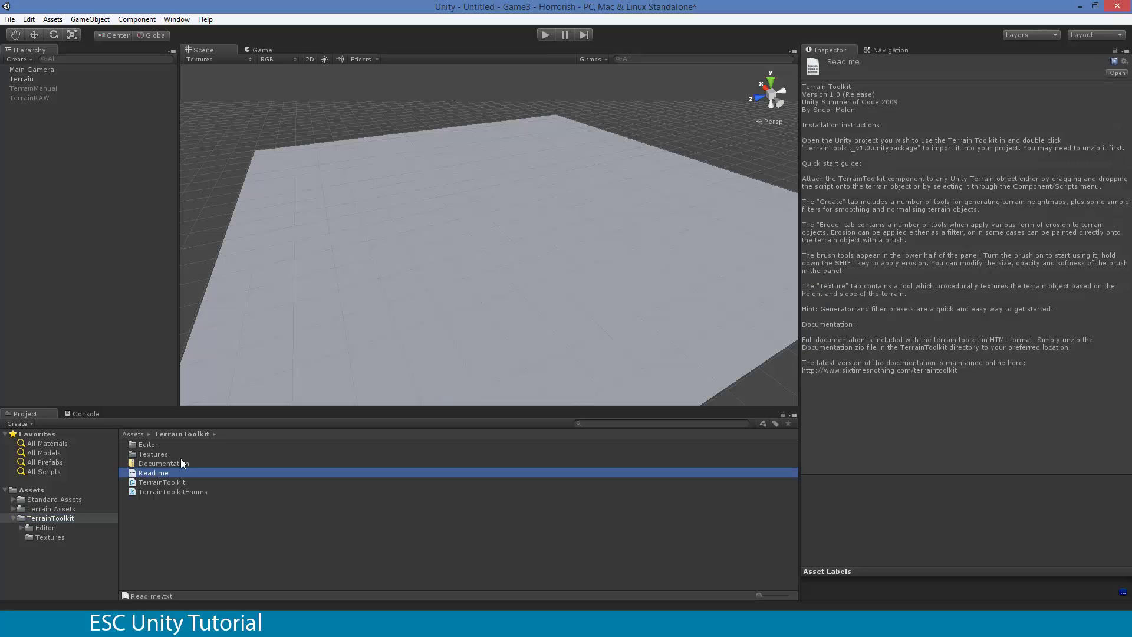
pyautogui.click(815, 110)
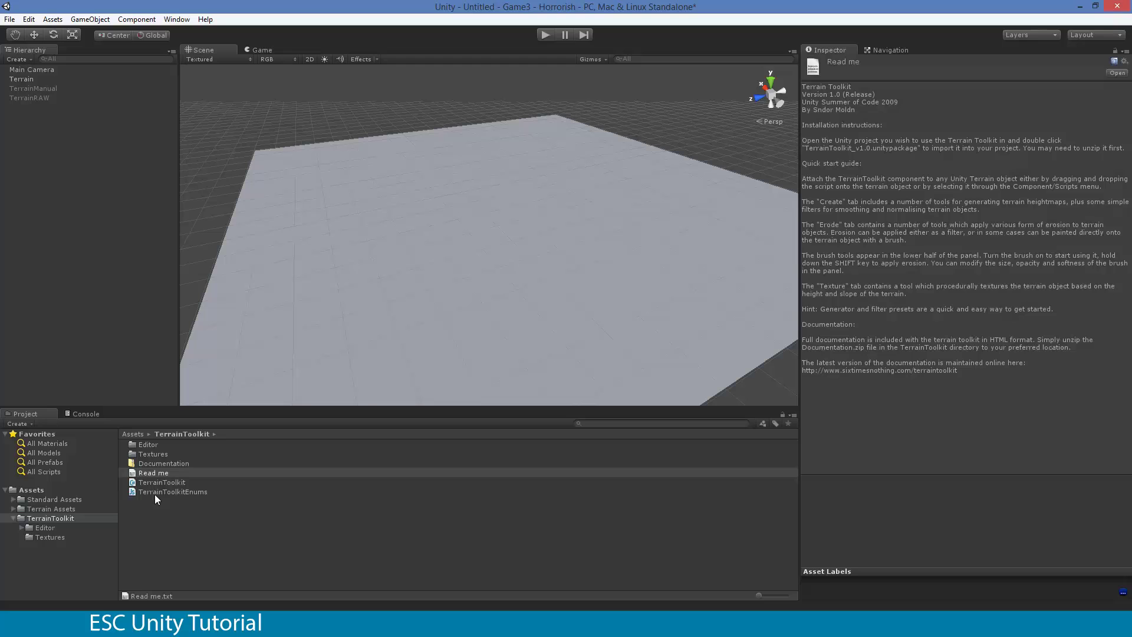
pyautogui.click(166, 482)
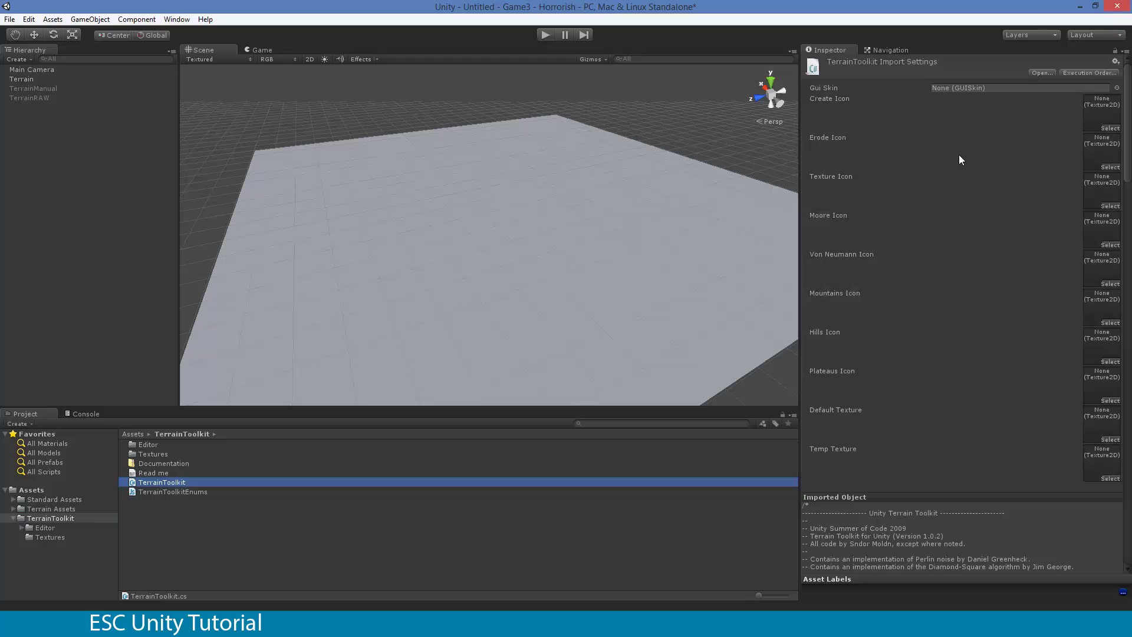
# Drag the TerrainToolkit script onto the new Terrain's Inspector.
pyautogui.click(24, 79)
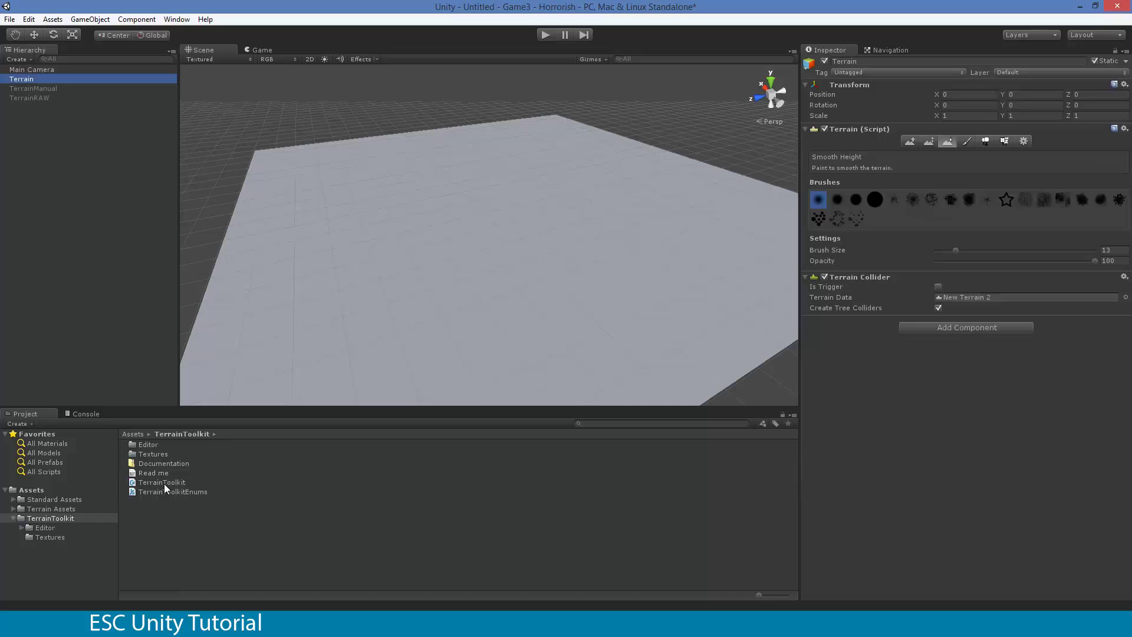
pyautogui.moveTo(164, 484); pyautogui.dragTo(1038, 377)
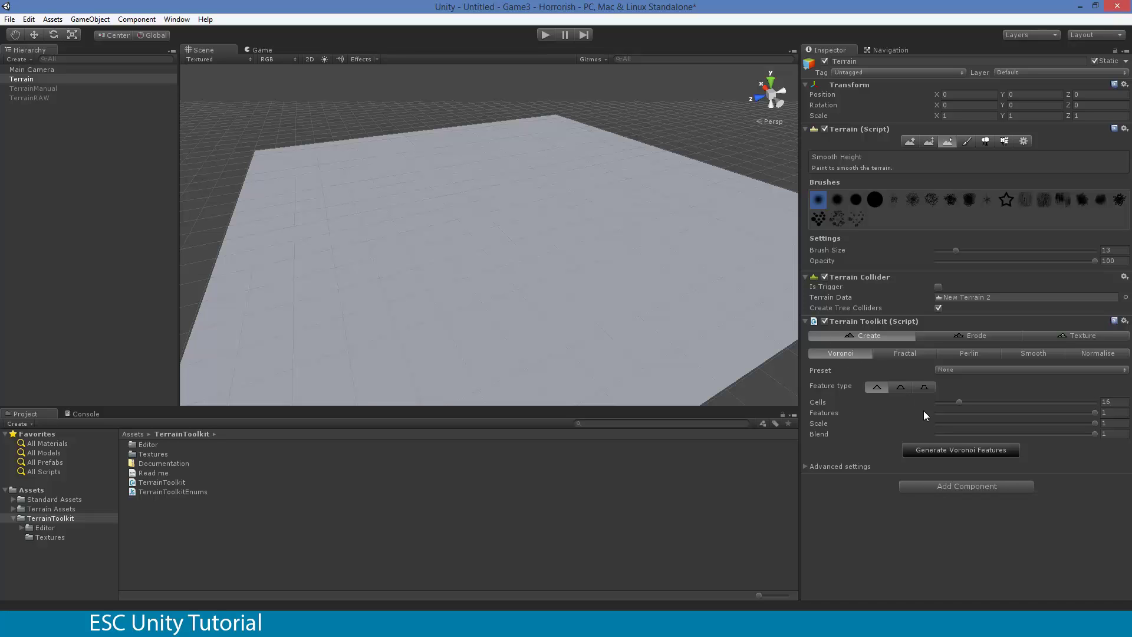
# Generate Voronoi features to raise 16-cell sharp peaks and ridges across the flat terrain.
pyautogui.click(961, 454)
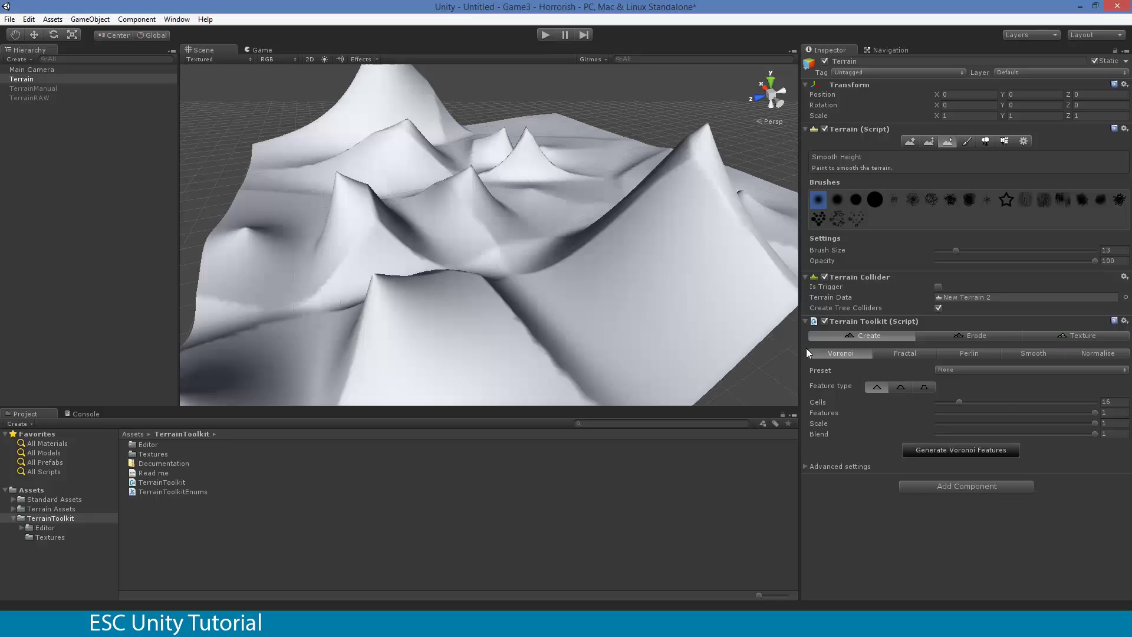
pyautogui.moveTo(581, 265)
pyautogui.keyDown('alt'); pyautogui.mouseDown()
pyautogui.moveTo(580, 192)
pyautogui.moveTo(568, 236)
pyautogui.moveTo(480, 245)
pyautogui.moveTo(432, 227)
pyautogui.moveTo(234, 208)
pyautogui.mouseUp(); pyautogui.keyUp('alt')
pyautogui.press('F2')
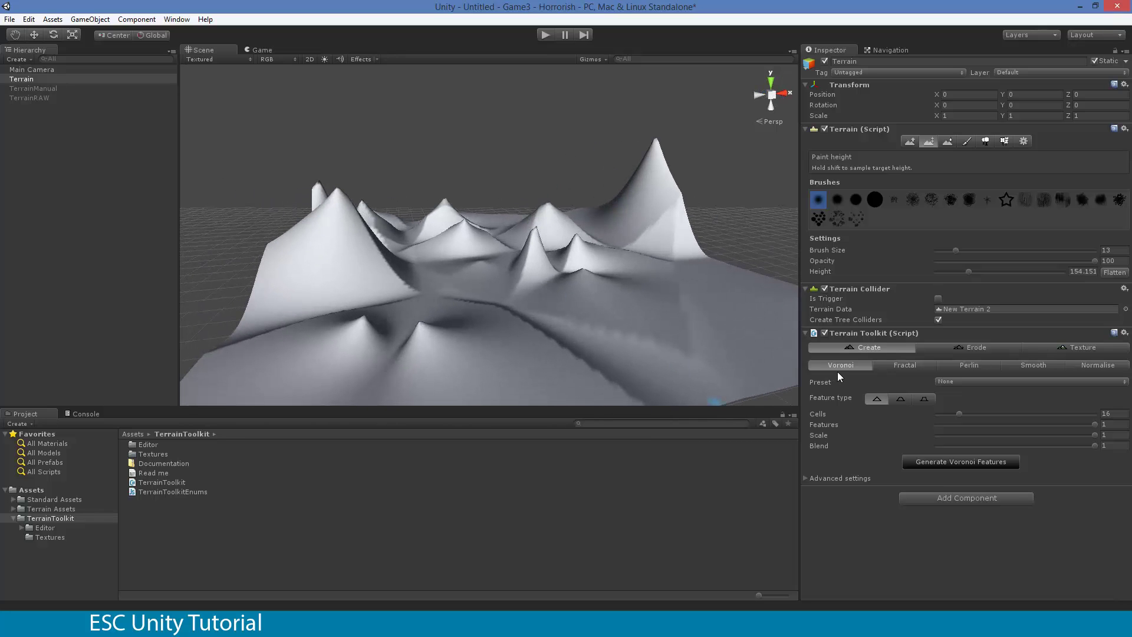
# Generate an initial fractal terrain and orbit the view to look across it.
pyautogui.click(904, 365)
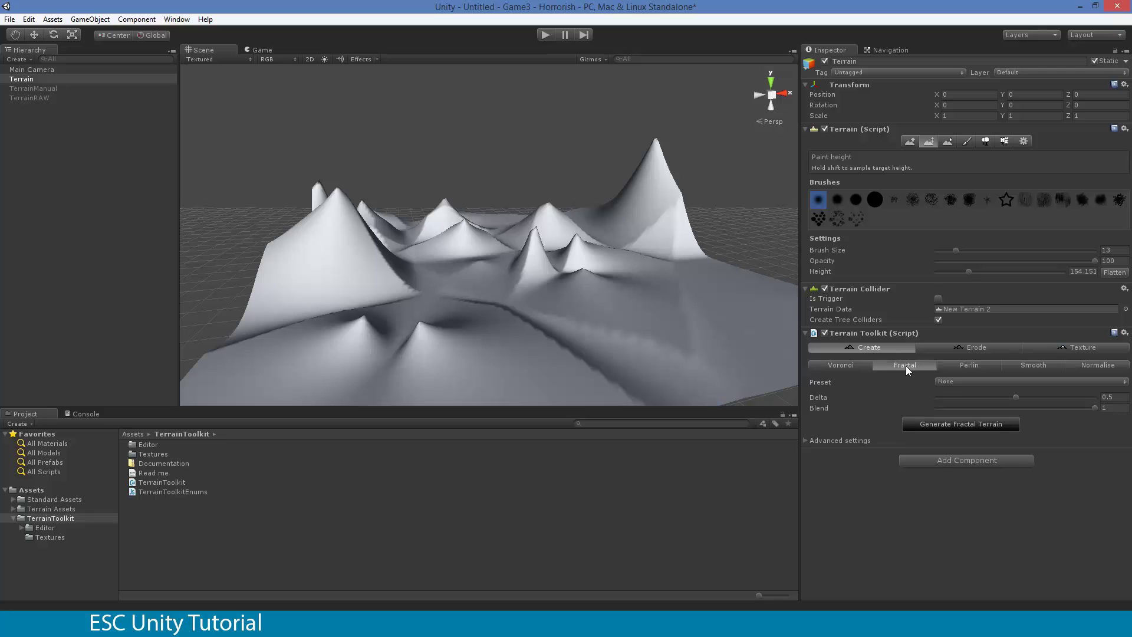
pyautogui.click(956, 425)
pyautogui.keyDown('alt'); pyautogui.moveTo(495, 236); pyautogui.dragTo(764, 267); pyautogui.keyUp('alt')
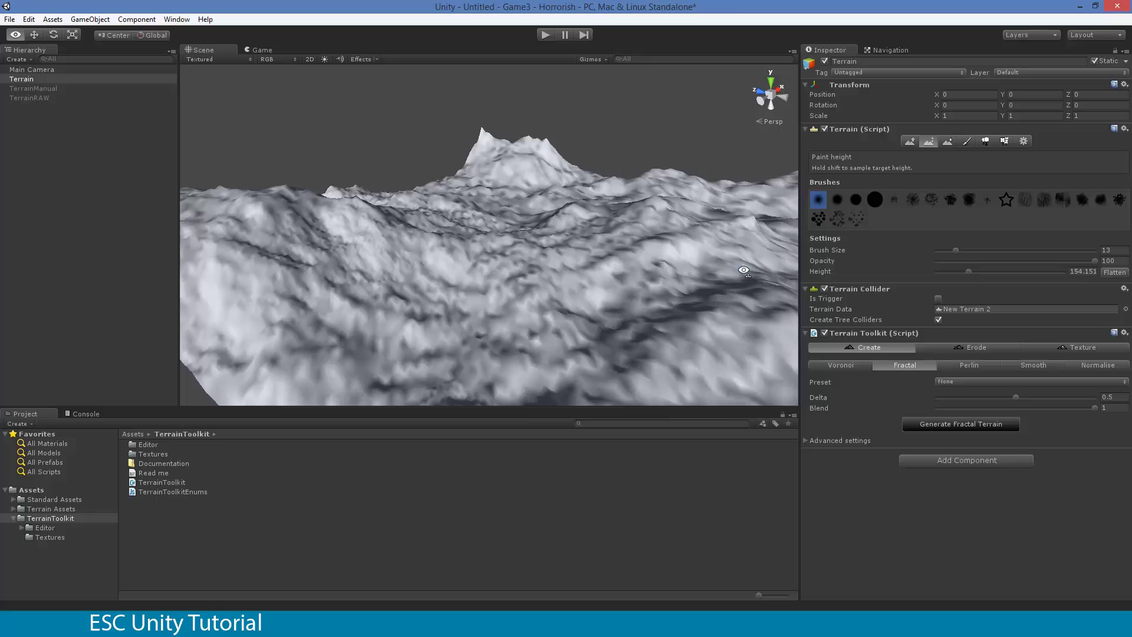
pyautogui.keyDown('alt'); pyautogui.moveTo(743, 270); pyautogui.dragTo(778, 305); pyautogui.keyUp('alt')
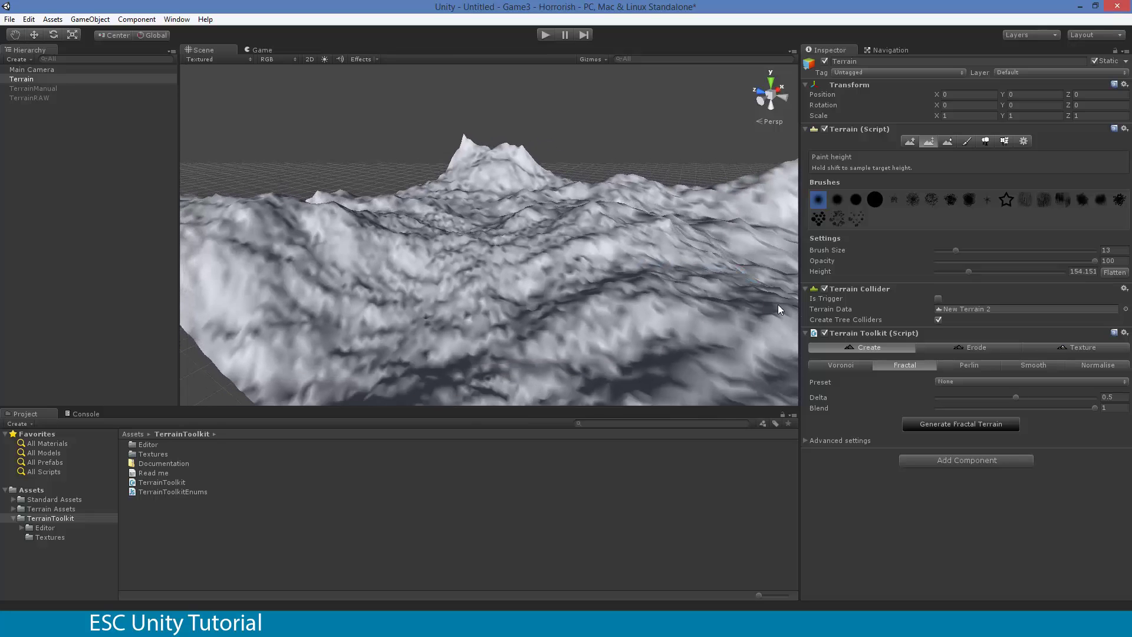
# Regenerate the fractal terrain with the Rough Mountains preset (delta 0.5, blend 1).
pyautogui.click(1018, 398)
pyautogui.click(1028, 380)
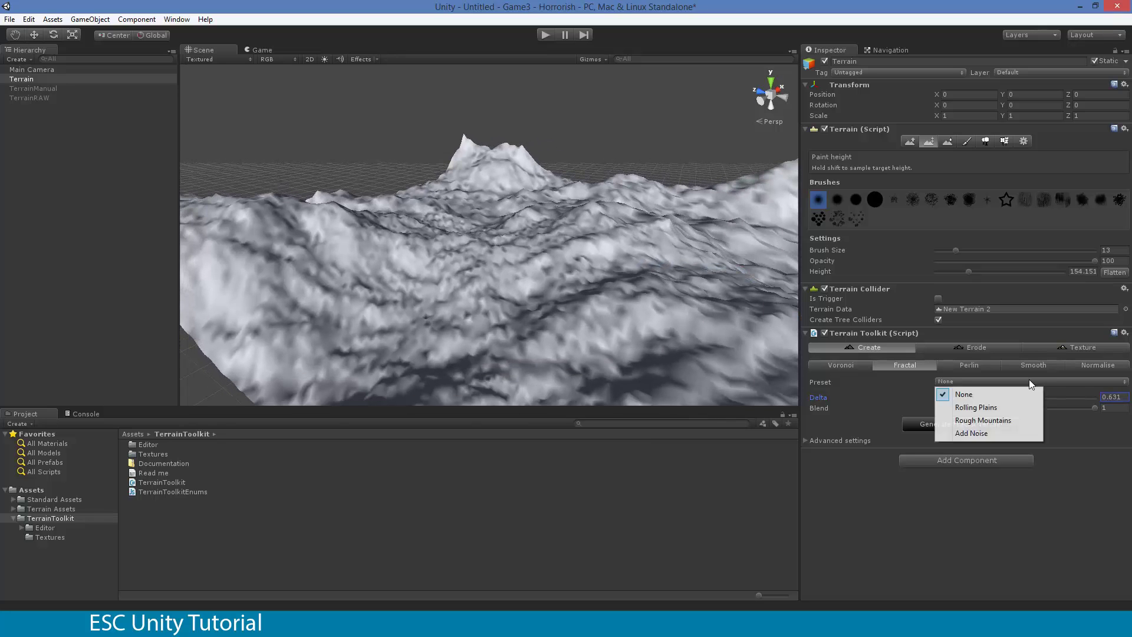
pyautogui.click(1008, 419)
pyautogui.click(980, 422)
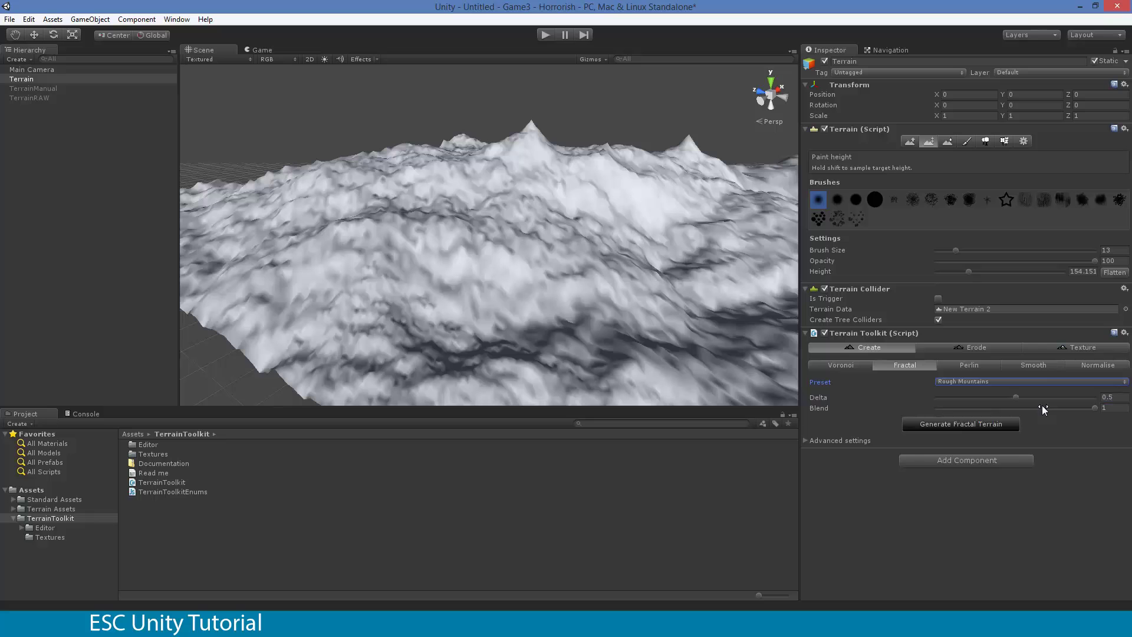
pyautogui.keyDown('alt'); pyautogui.moveTo(625, 200); pyautogui.dragTo(647, 261); pyautogui.keyUp('alt')
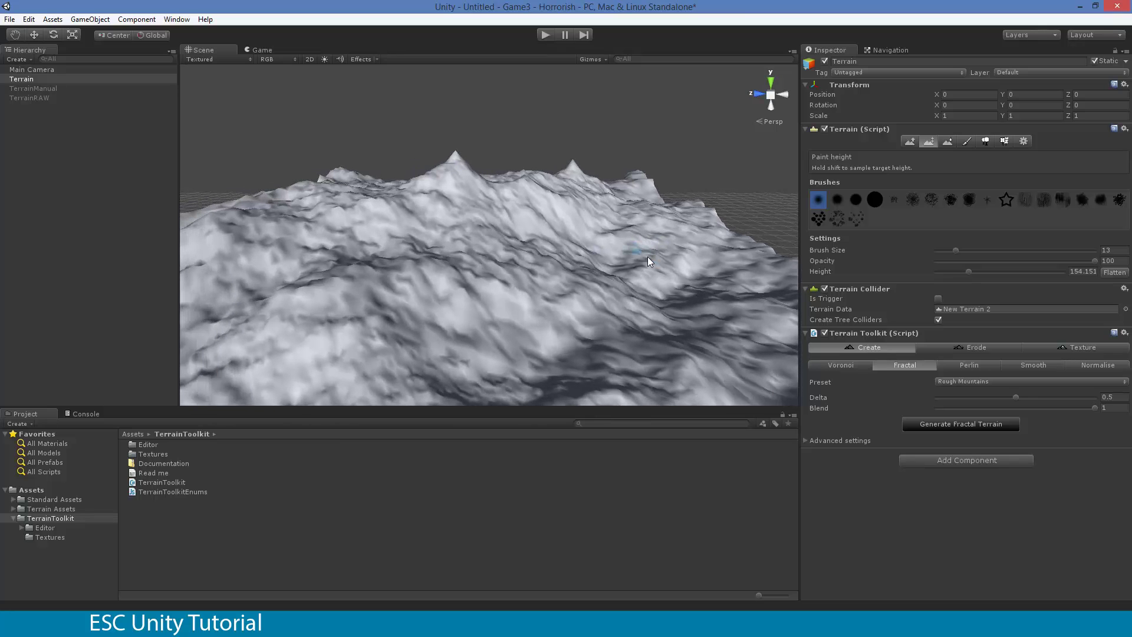
# Generate Perlin terrain using the Hellish Landscape preset (frequency 11, octaves 7) and orbit around it.
pyautogui.click(951, 366)
pyautogui.click(975, 381)
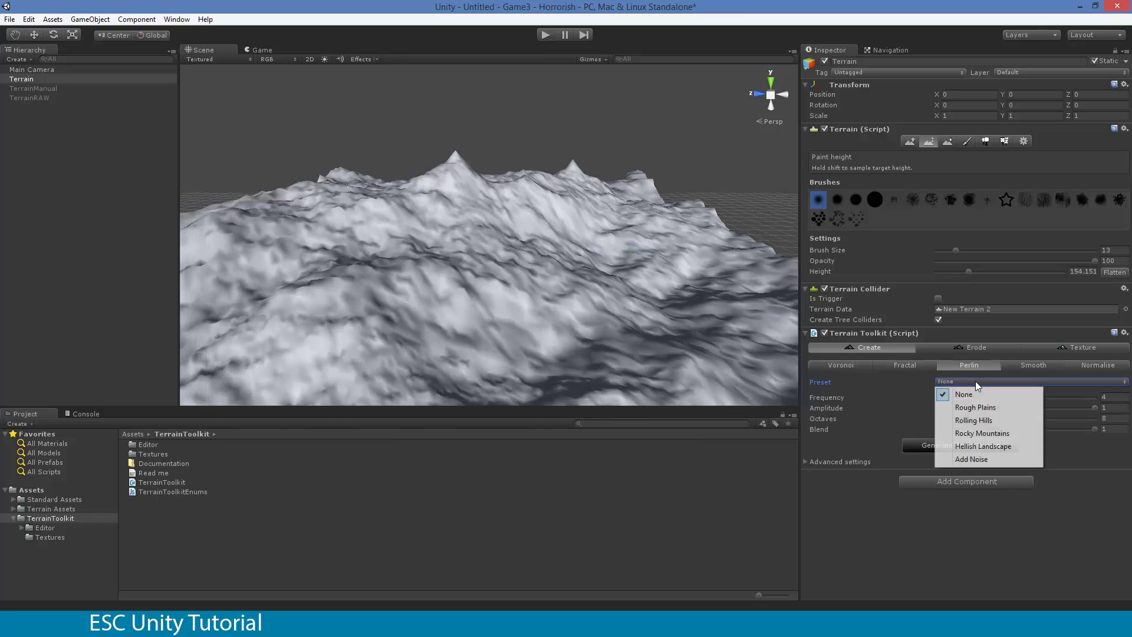
pyautogui.click(1011, 448)
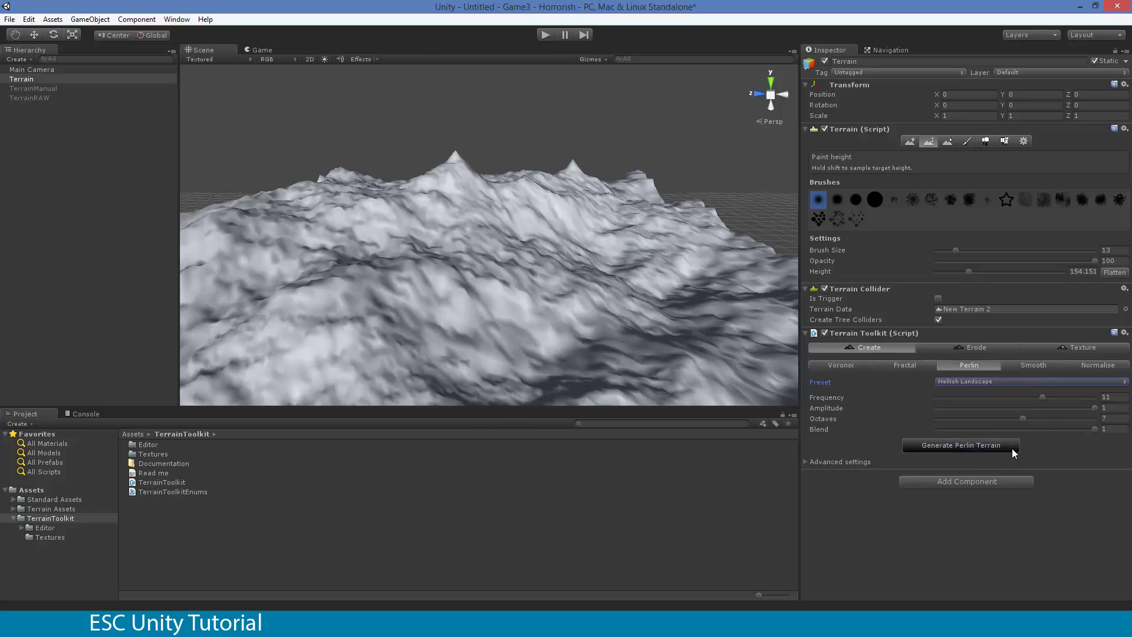
pyautogui.click(963, 445)
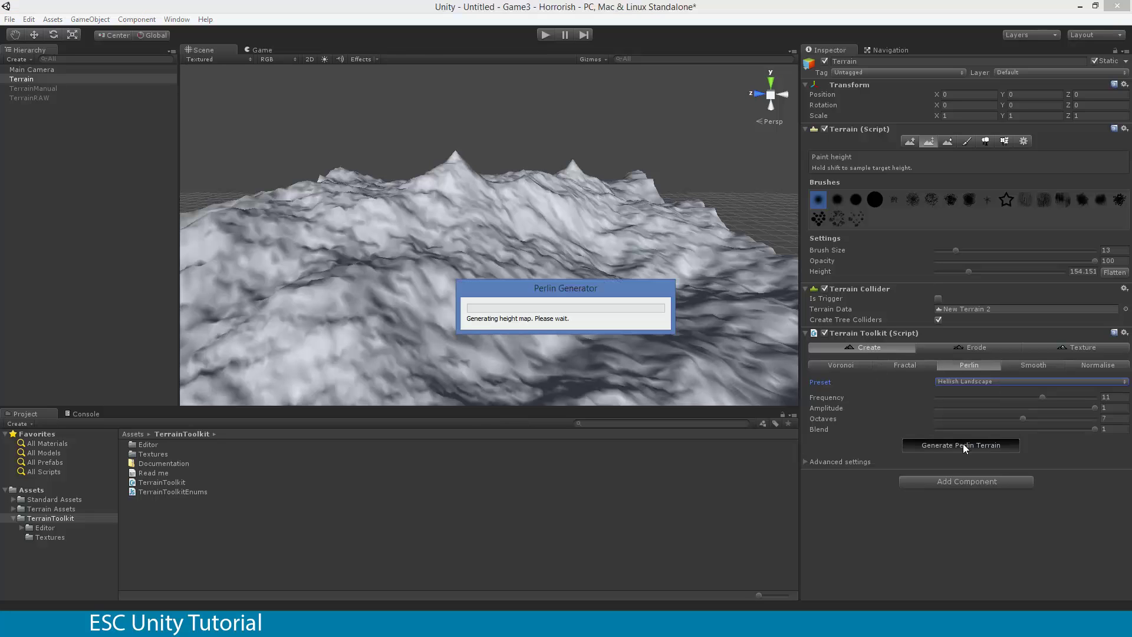
pyautogui.keyDown('alt'); pyautogui.moveTo(681, 335); pyautogui.dragTo(448, 307); pyautogui.keyUp('alt')
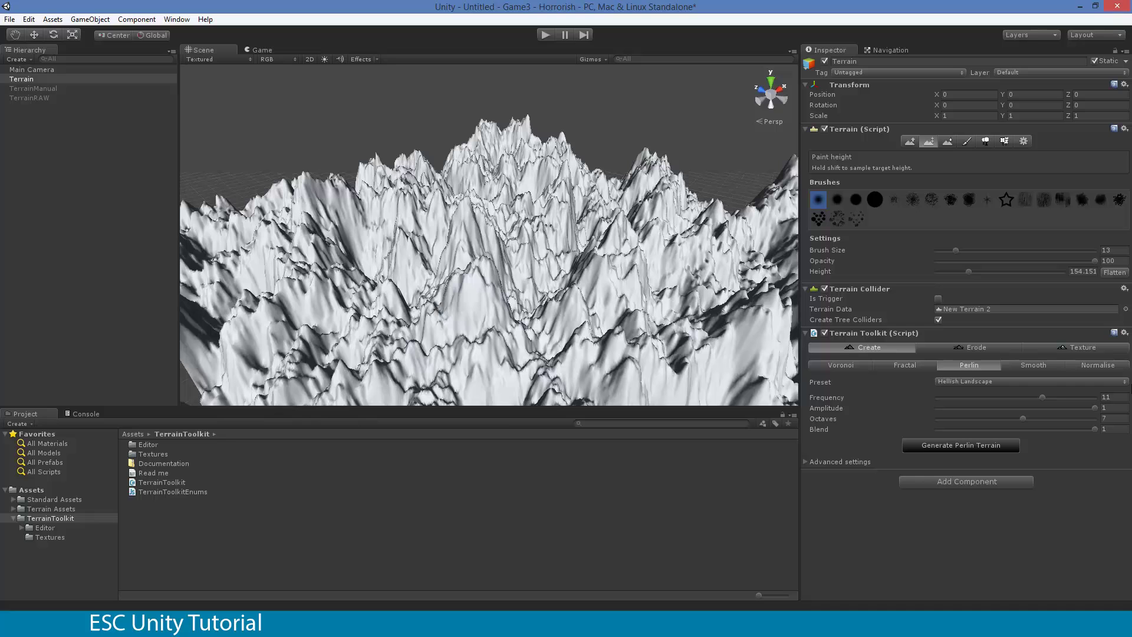
# Smooth the terrain three times, then apply thermal erosion (25 iterations, minimum slope 1, falloff 0.5).
pyautogui.click(1036, 370)
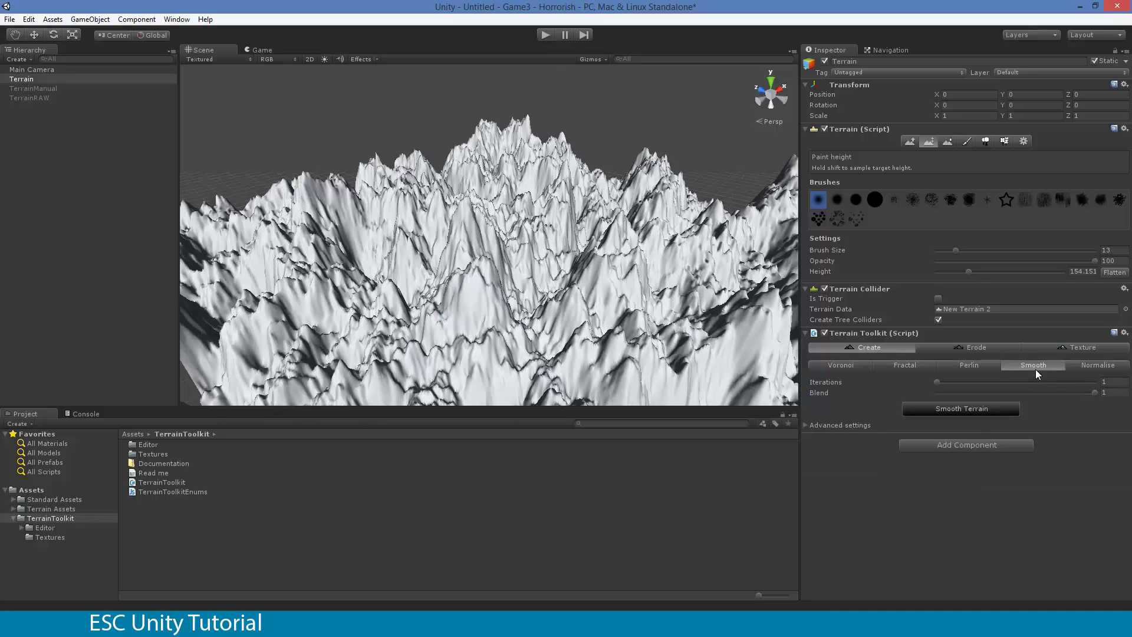
pyautogui.click(973, 409)
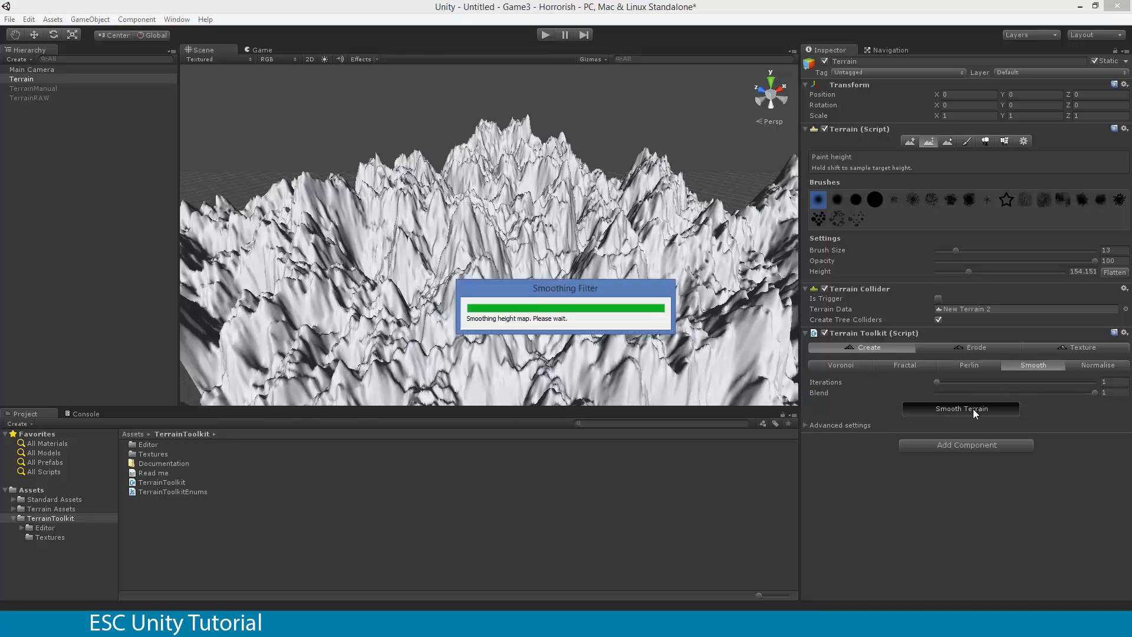
pyautogui.click(973, 409)
pyautogui.click(972, 408)
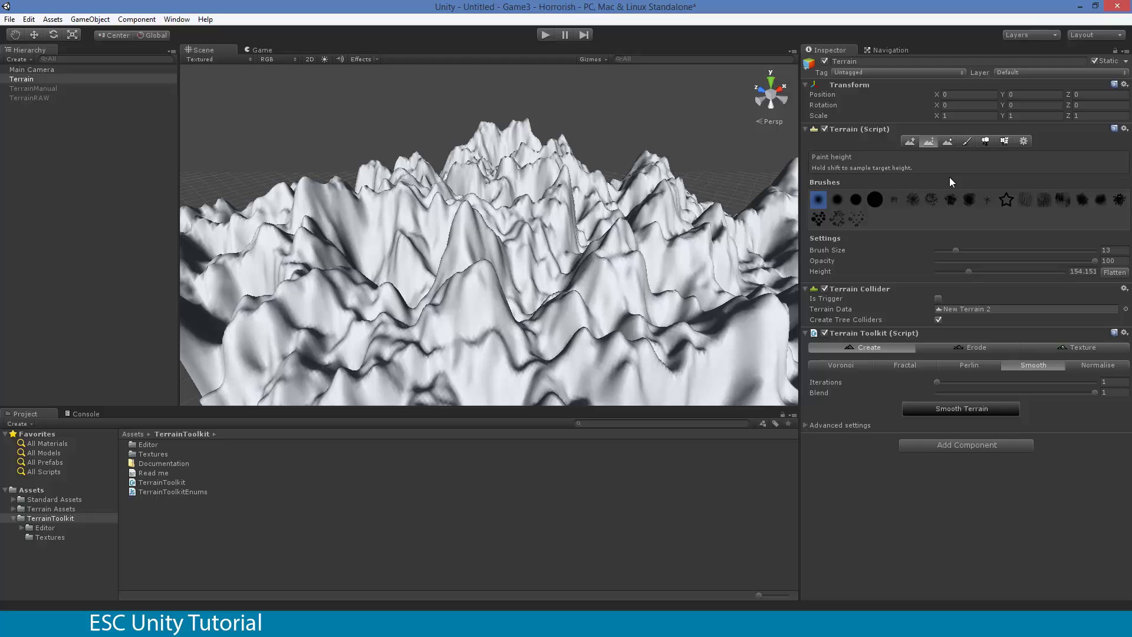
pyautogui.click(966, 350)
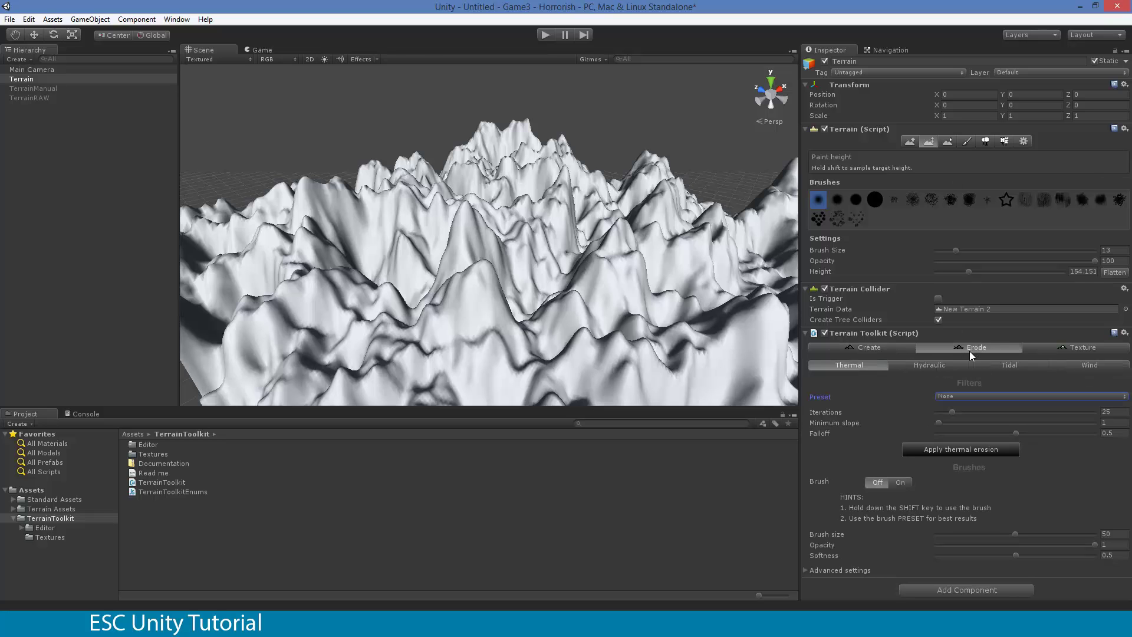
pyautogui.click(957, 452)
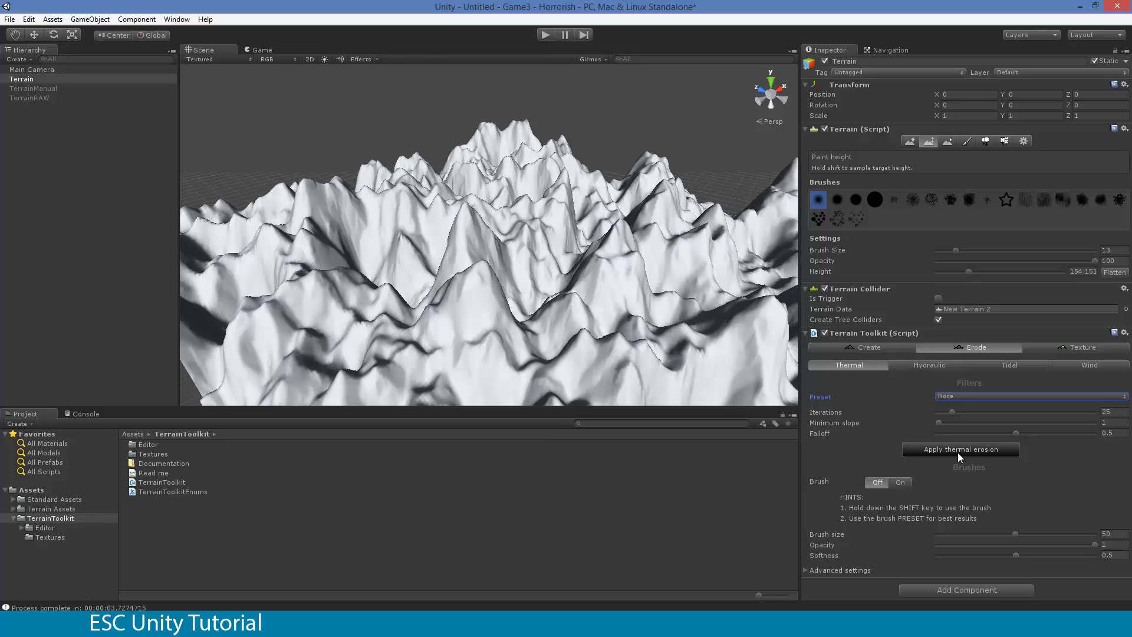
# Apply wind erosion (25 iterations, wind force 0.5, gravity 0.5, smoothing 0.25) and inspect the ridges.
pyautogui.click(1096, 365)
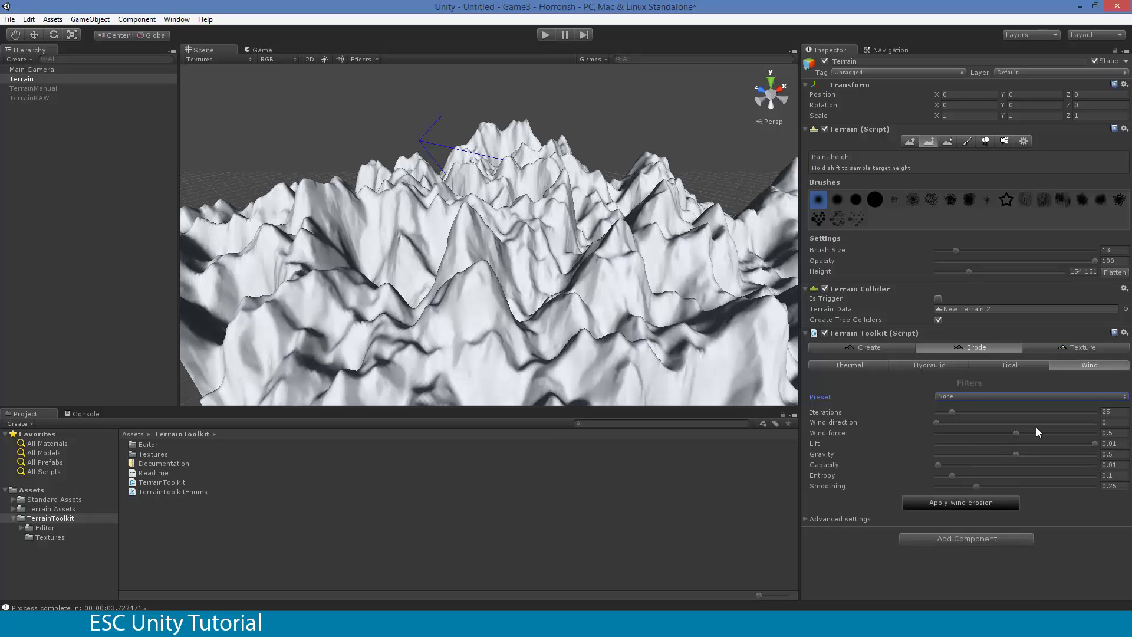
pyautogui.click(970, 502)
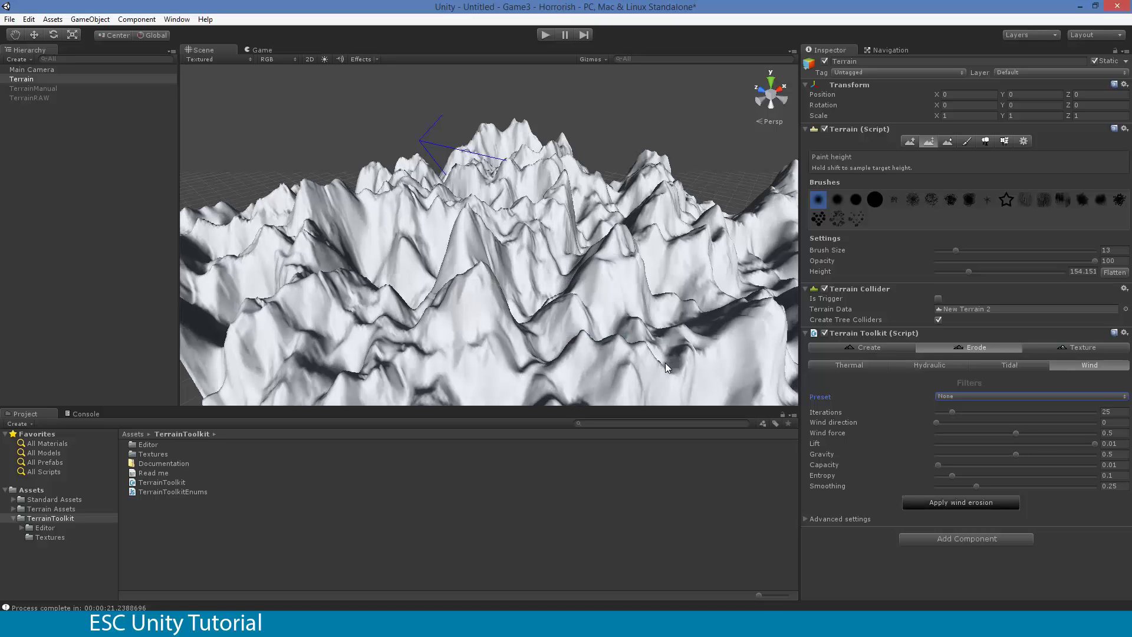
pyautogui.keyDown('alt'); pyautogui.moveTo(471, 284); pyautogui.dragTo(842, 309); pyautogui.keyUp('alt')
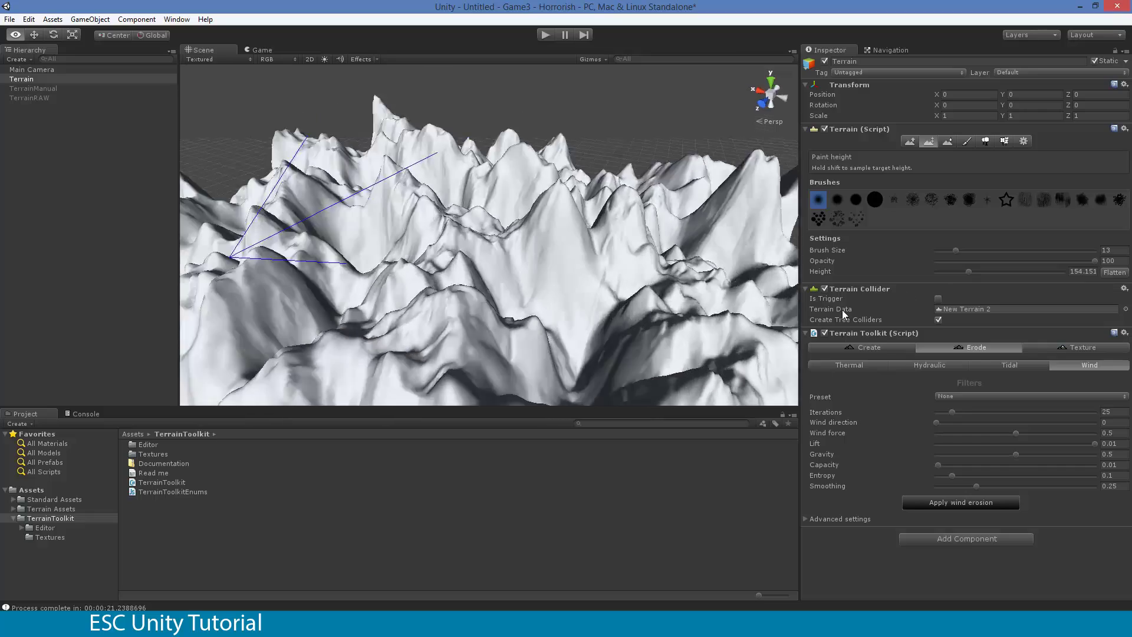
pyautogui.keyDown('alt'); pyautogui.moveTo(766, 307); pyautogui.dragTo(580, 282); pyautogui.keyUp('alt')
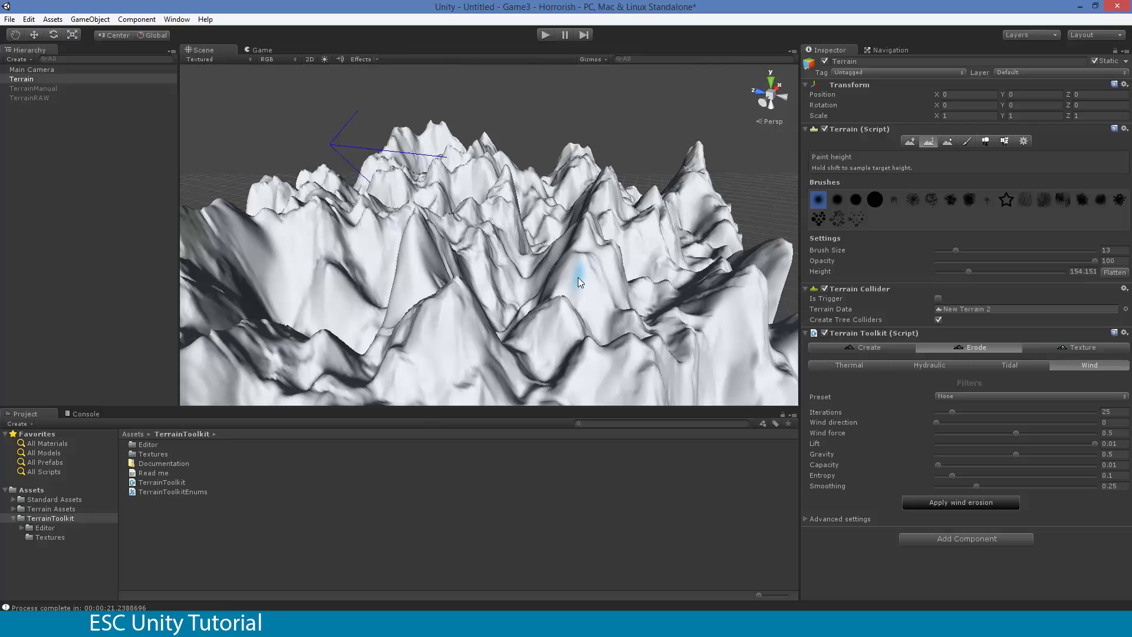
# Raise the ground near the centre with the large hard round brush, enlarging it to size 21.
pyautogui.scroll(6, 582, 277)
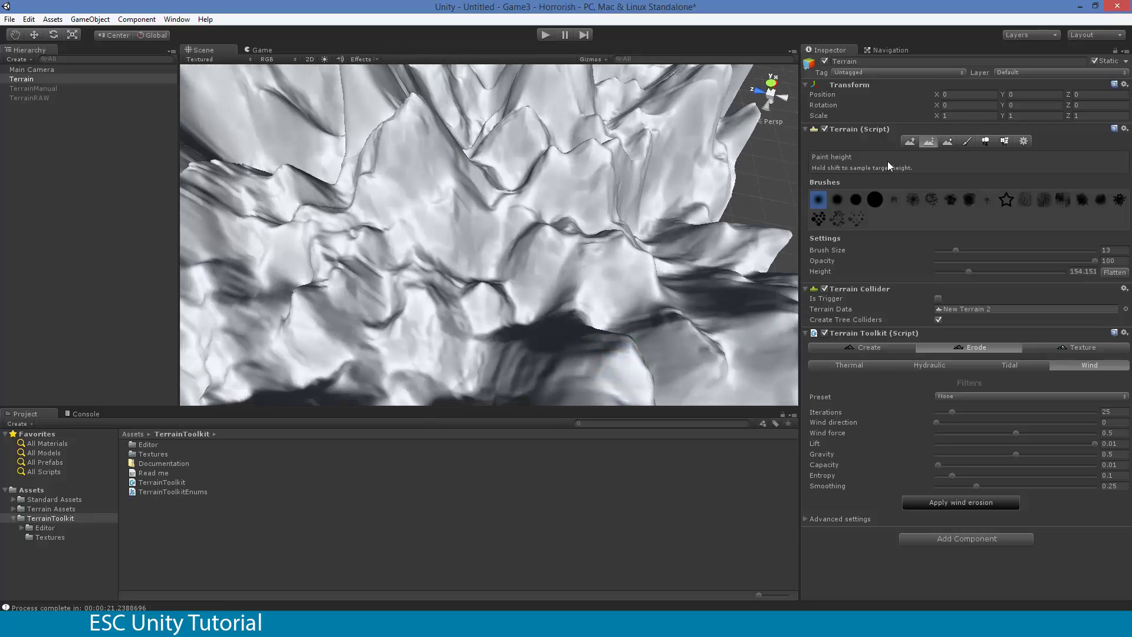
pyautogui.click(912, 144)
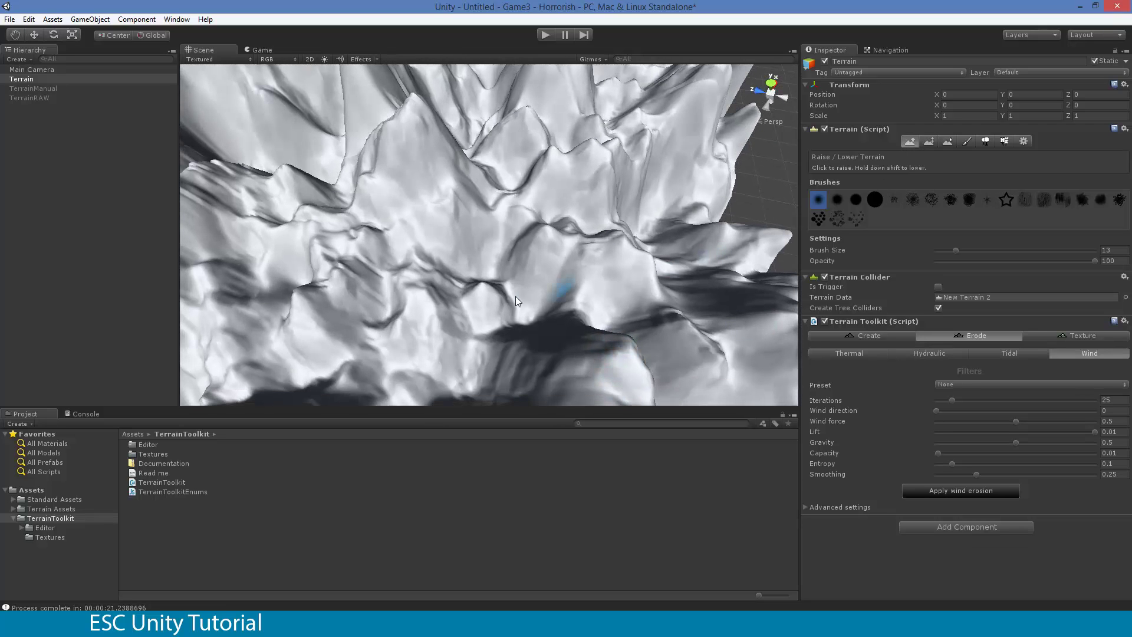
pyautogui.click(876, 200)
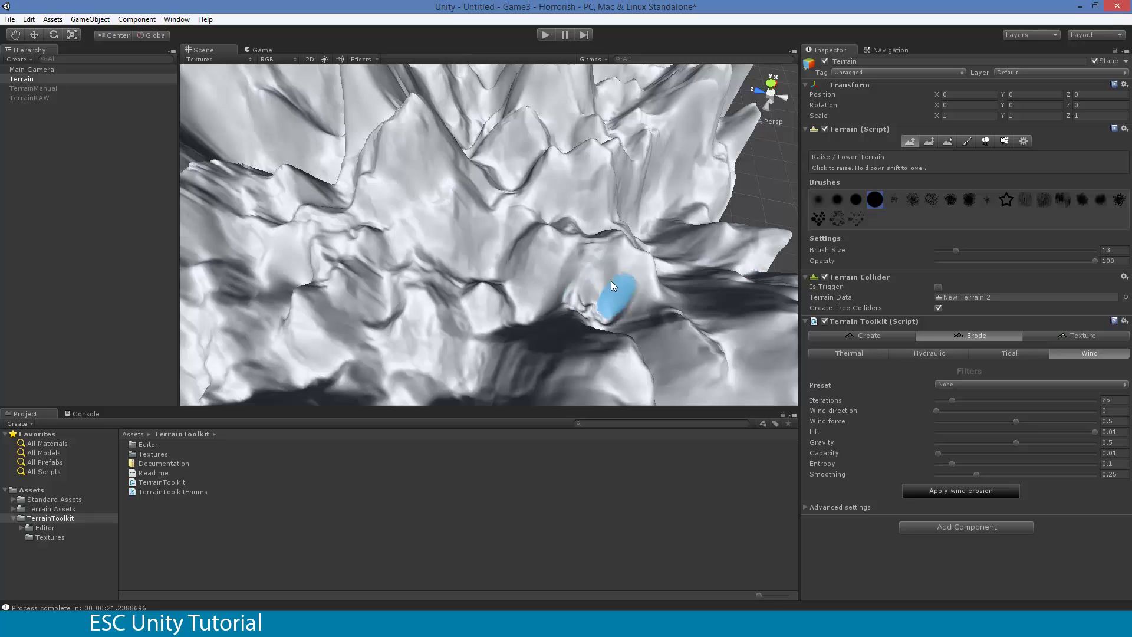
pyautogui.moveTo(611, 281)
pyautogui.mouseDown()
pyautogui.moveTo(542, 317)
pyautogui.moveTo(593, 253)
pyautogui.moveTo(573, 319)
pyautogui.mouseUp()
pyautogui.moveTo(956, 250); pyautogui.dragTo(969, 250)
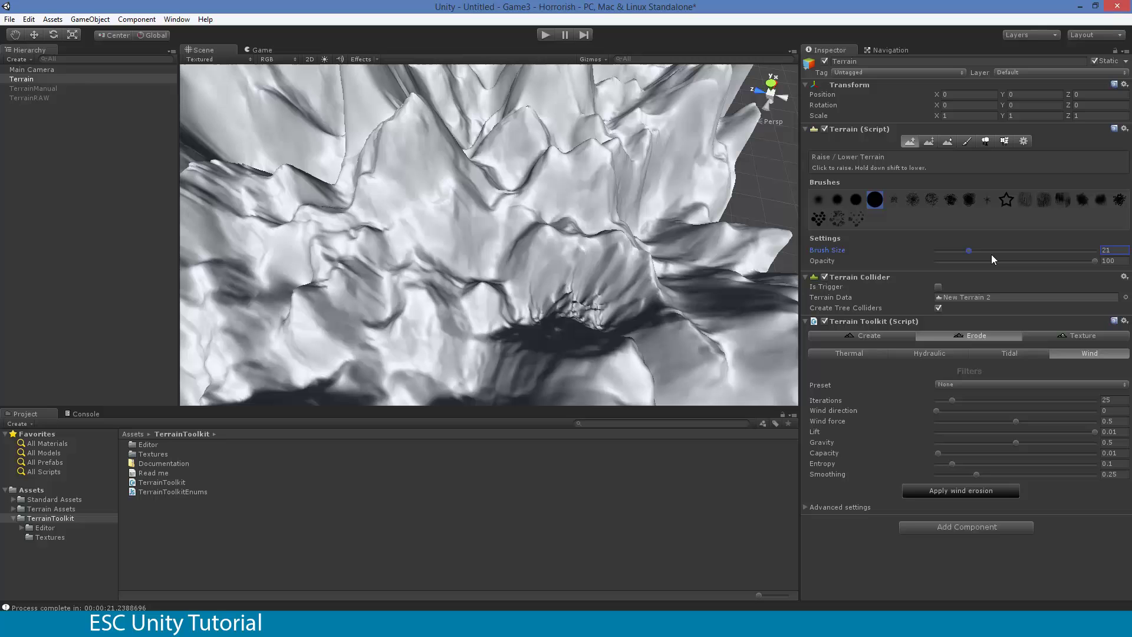
# Paint the valley floor and neighbouring ridges flat to height 123.445, forming a plateau.
pyautogui.click(929, 142)
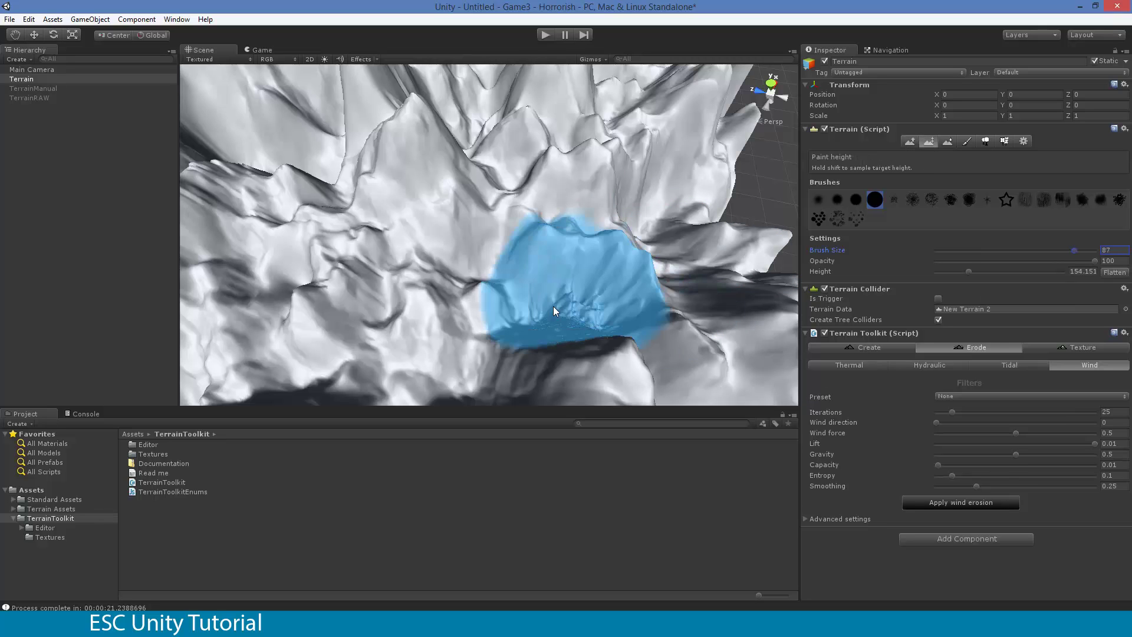
pyautogui.moveTo(553, 306)
pyautogui.mouseDown()
pyautogui.moveTo(584, 300)
pyautogui.moveTo(460, 347)
pyautogui.moveTo(552, 323)
pyautogui.moveTo(480, 373)
pyautogui.moveTo(639, 251)
pyautogui.moveTo(486, 396)
pyautogui.moveTo(543, 312)
pyautogui.moveTo(607, 300)
pyautogui.moveTo(441, 291)
pyautogui.moveTo(377, 271)
pyautogui.moveTo(247, 286)
pyautogui.moveTo(260, 352)
pyautogui.moveTo(370, 383)
pyautogui.moveTo(613, 334)
pyautogui.mouseUp()
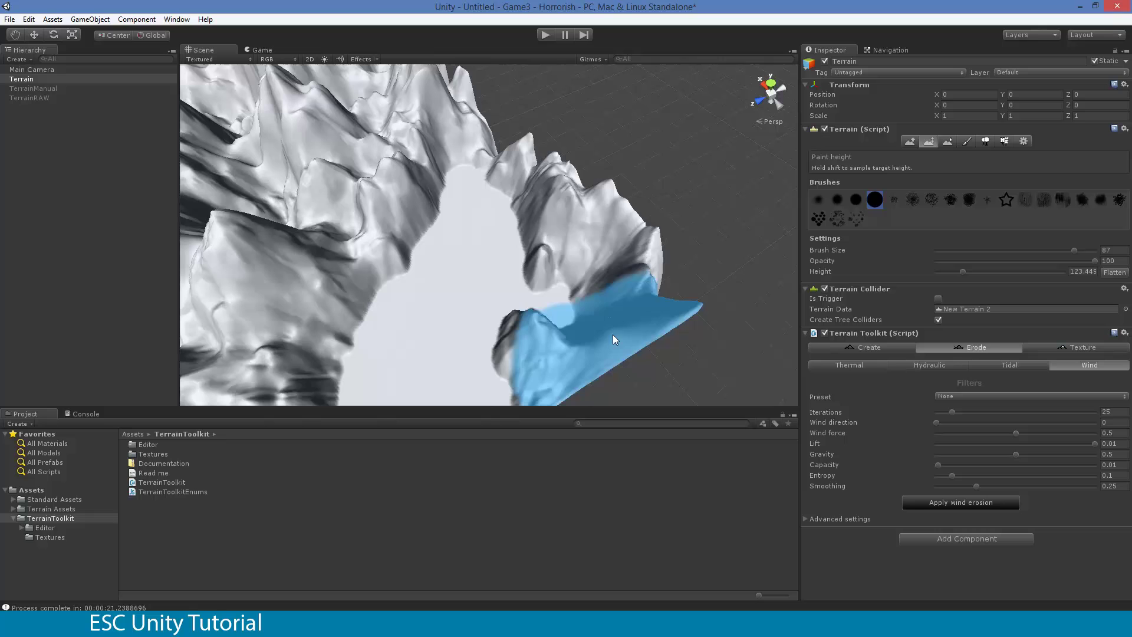
pyautogui.moveTo(515, 210)
pyautogui.mouseDown()
pyautogui.moveTo(583, 276)
pyautogui.moveTo(510, 180)
pyautogui.moveTo(582, 242)
pyautogui.moveTo(539, 179)
pyautogui.moveTo(535, 226)
pyautogui.moveTo(515, 204)
pyautogui.moveTo(604, 345)
pyautogui.moveTo(544, 388)
pyautogui.moveTo(620, 316)
pyautogui.moveTo(568, 367)
pyautogui.moveTo(566, 273)
pyautogui.moveTo(533, 308)
pyautogui.moveTo(540, 281)
pyautogui.mouseUp()
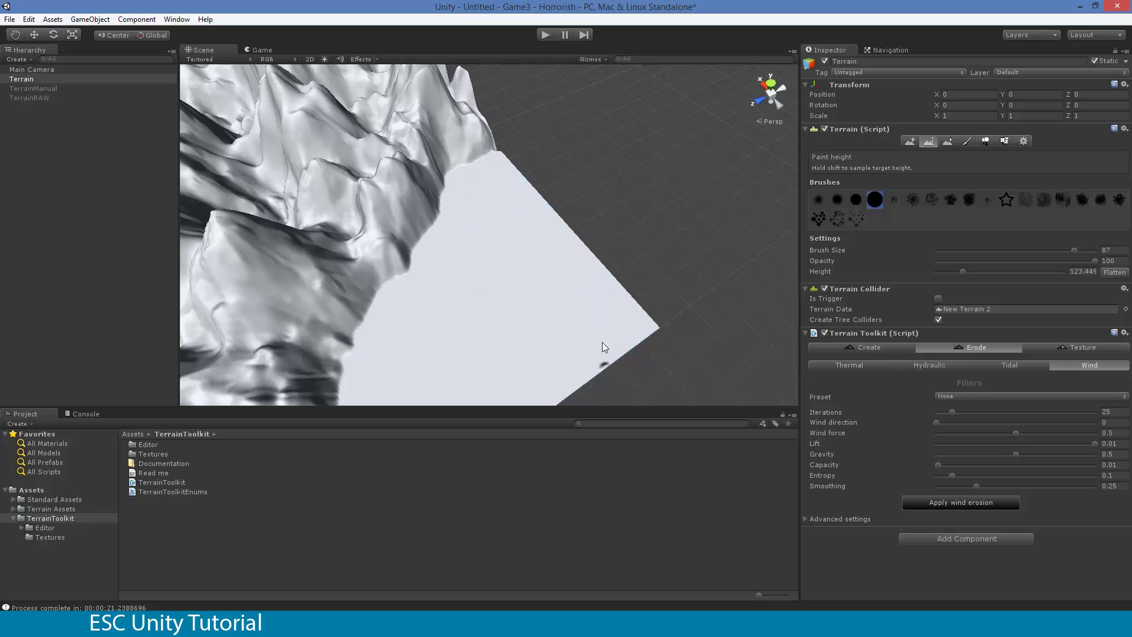
pyautogui.moveTo(610, 323)
pyautogui.keyDown('alt'); pyautogui.mouseDown()
pyautogui.moveTo(349, 354)
pyautogui.moveTo(448, 302)
pyautogui.mouseUp(); pyautogui.keyUp('alt')
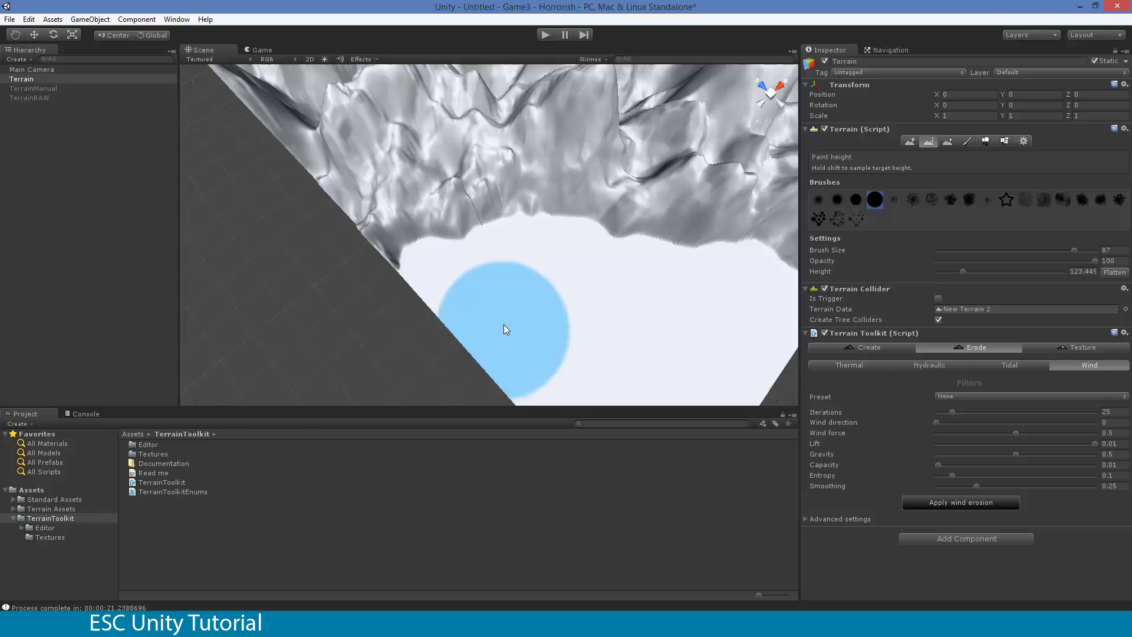
pyautogui.moveTo(503, 325)
pyautogui.keyDown('alt'); pyautogui.mouseDown()
pyautogui.moveTo(554, 218)
pyautogui.moveTo(589, 253)
pyautogui.moveTo(609, 329)
pyautogui.moveTo(541, 249)
pyautogui.moveTo(571, 309)
pyautogui.mouseUp(); pyautogui.keyUp('alt')
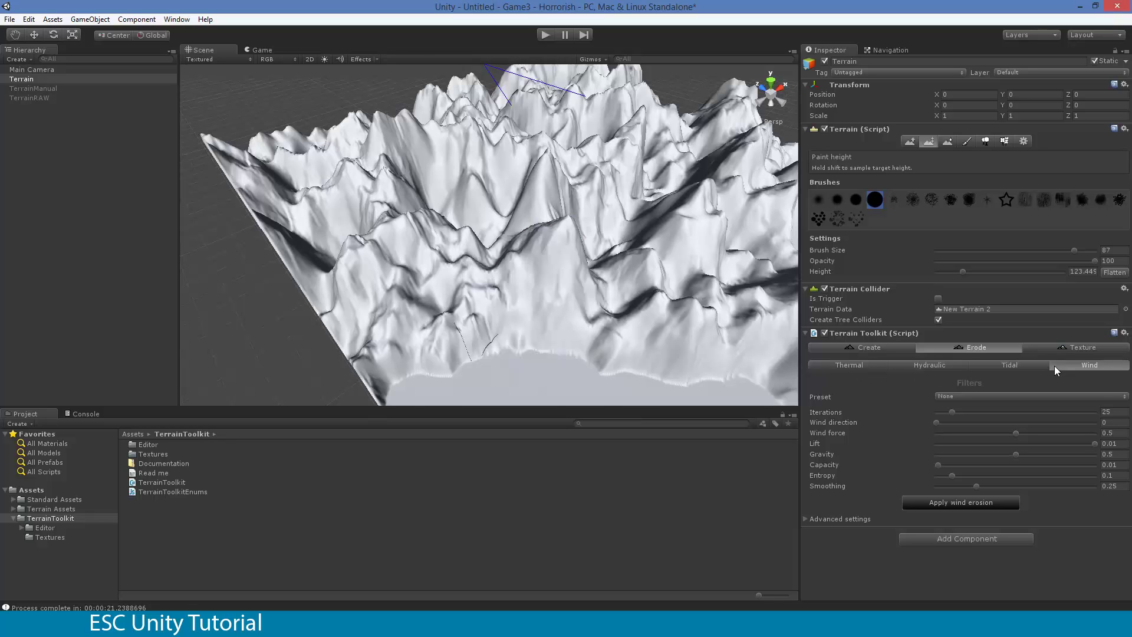
# Show the Terrain Toolkit texturing settings (cliff start 60, cliff end 75) and orbit the terrain.
pyautogui.click(1067, 346)
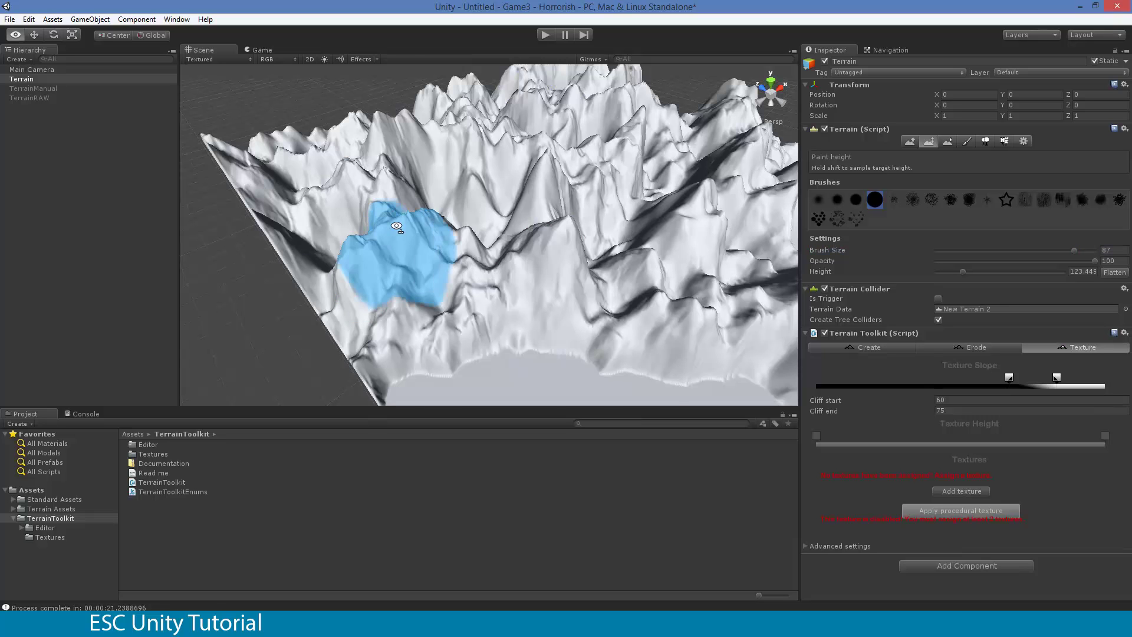
pyautogui.moveTo(374, 262)
pyautogui.keyDown('alt'); pyautogui.mouseDown()
pyautogui.moveTo(453, 236)
pyautogui.moveTo(417, 228)
pyautogui.mouseUp(); pyautogui.keyUp('alt')
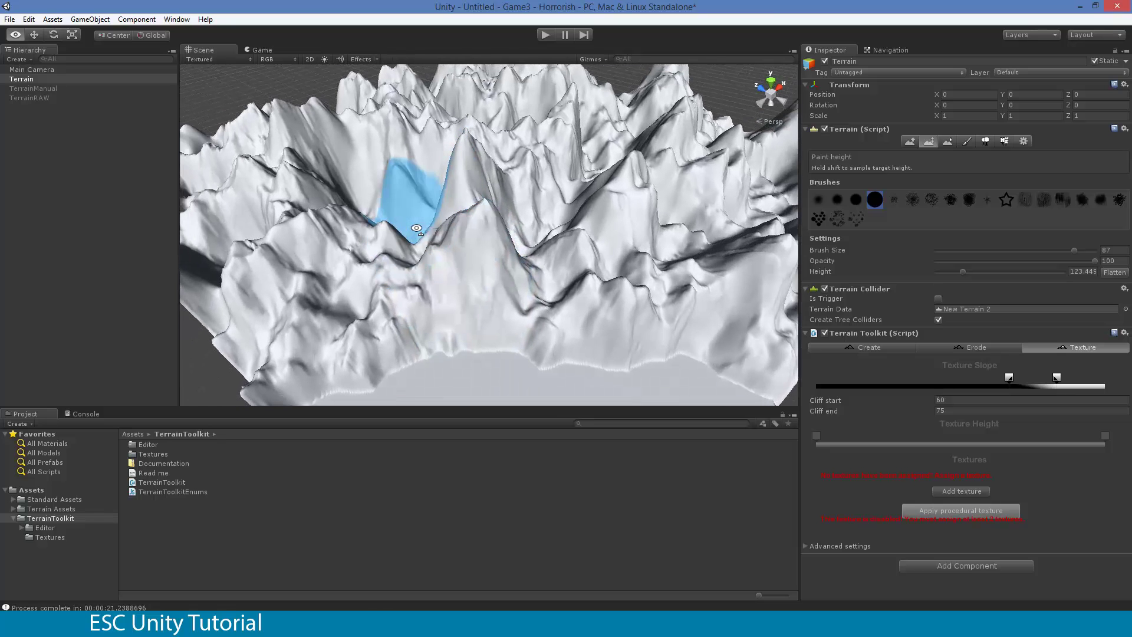
pyautogui.click(84, 416)
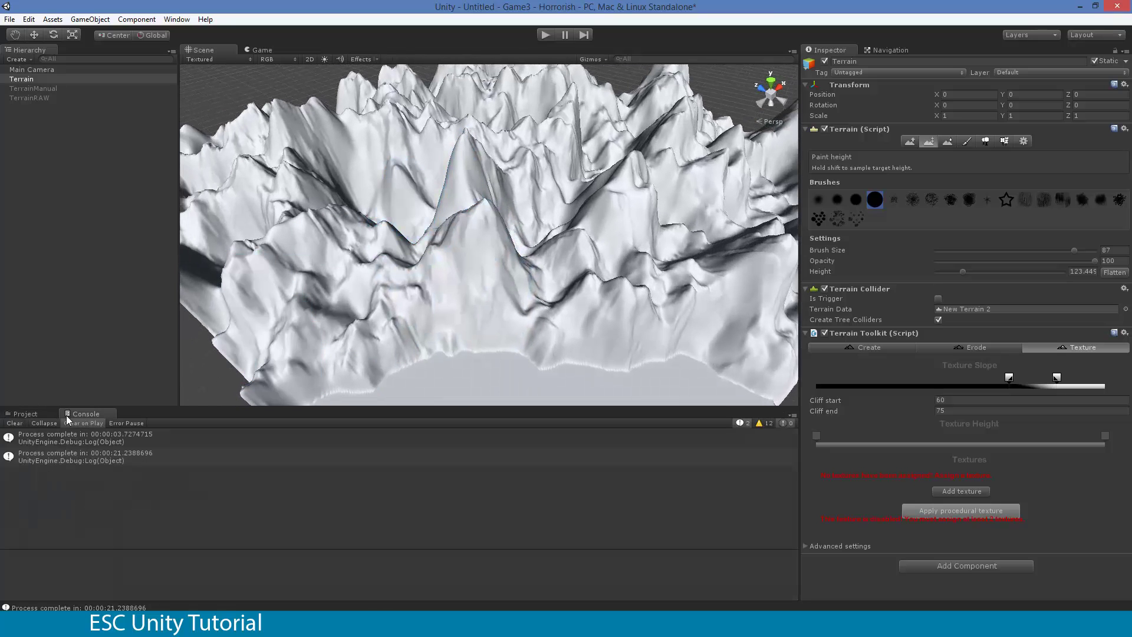
pyautogui.click(33, 411)
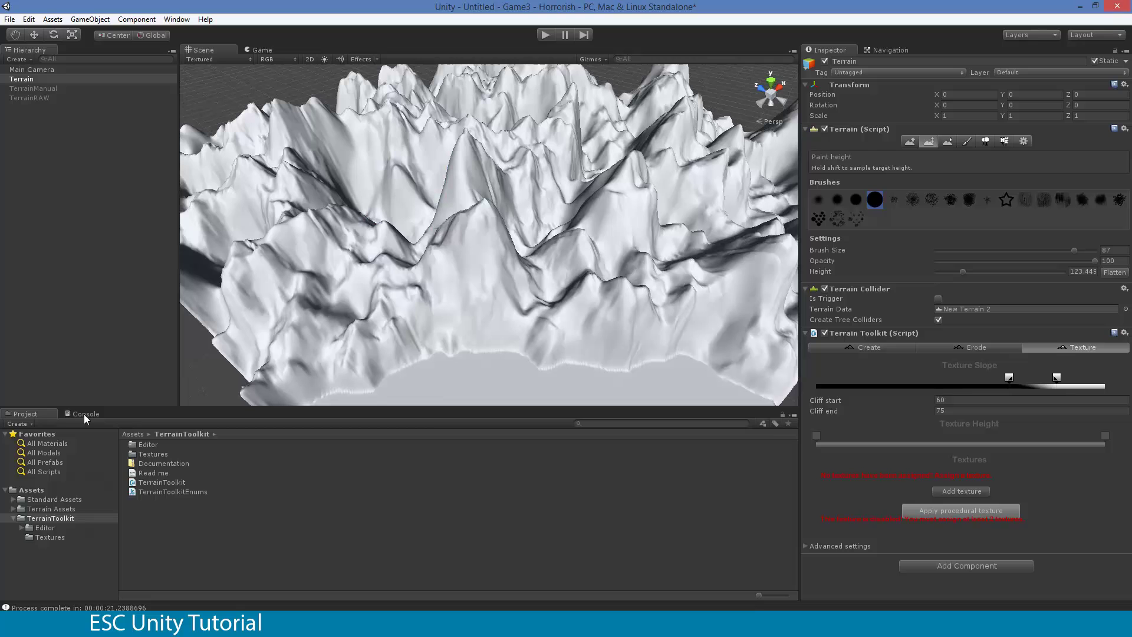
pyautogui.click(87, 414)
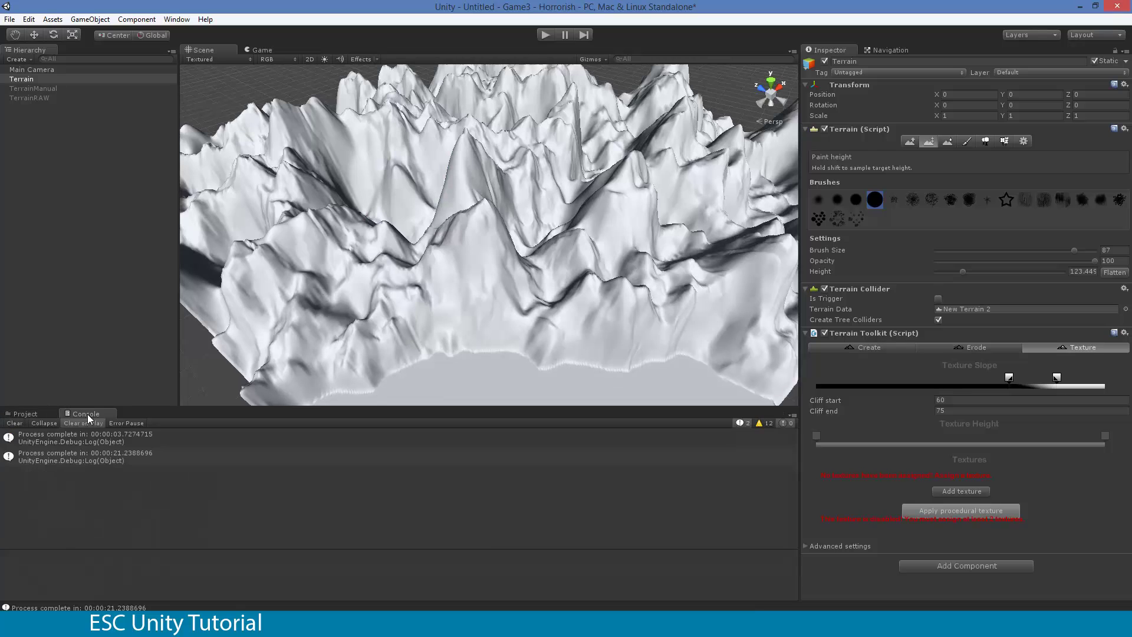
pyautogui.click(16, 415)
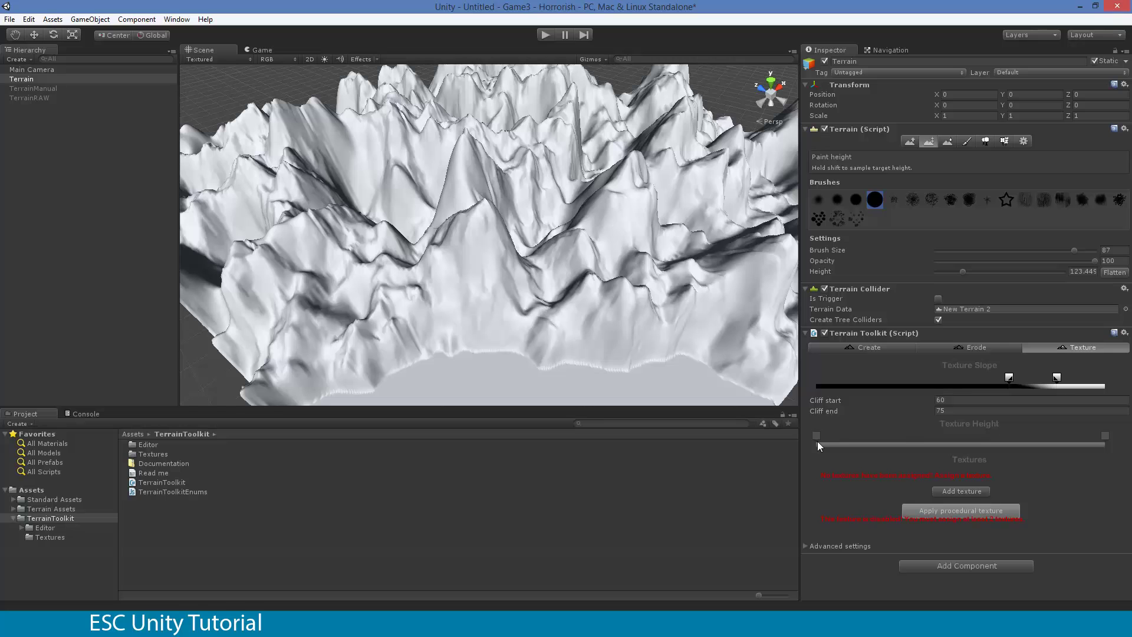
pyautogui.click(206, 18)
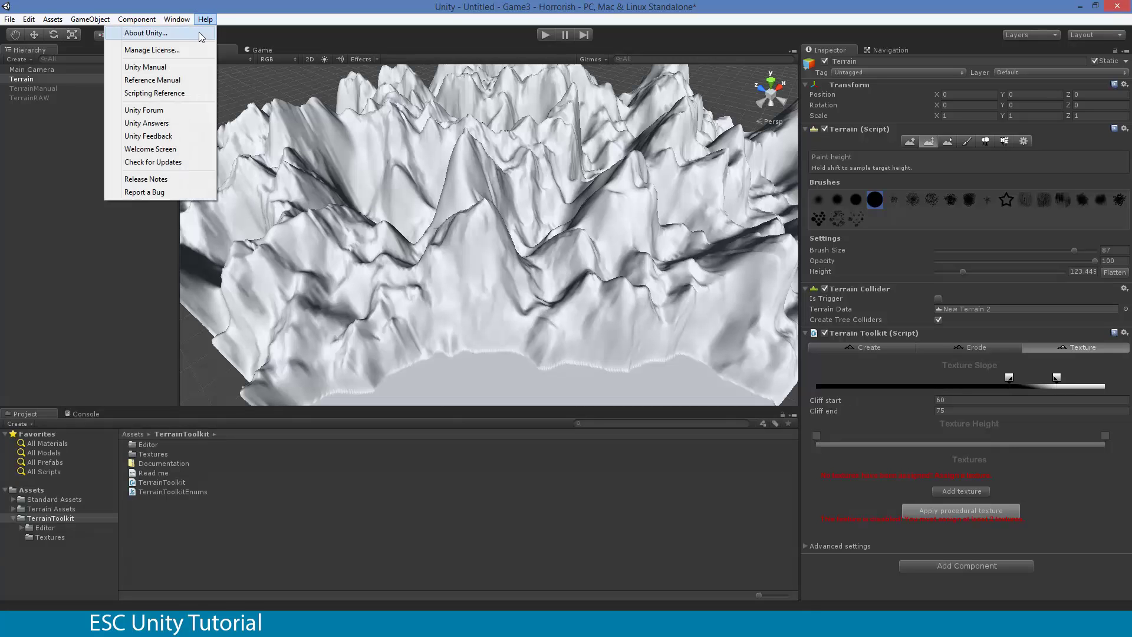
pyautogui.click(196, 33)
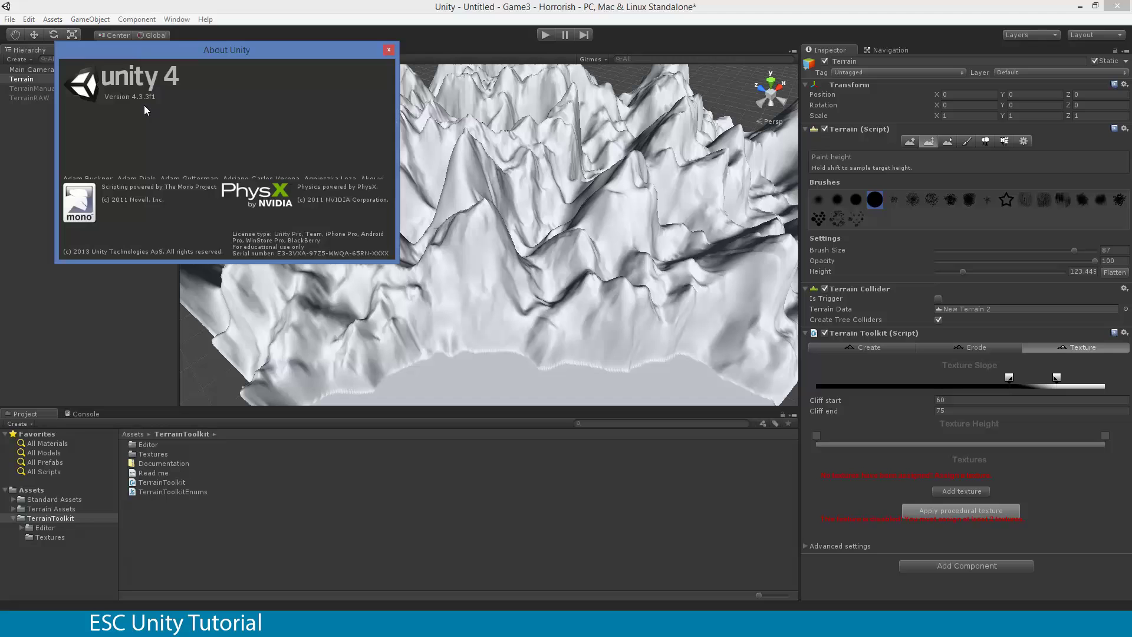
pyautogui.click(389, 49)
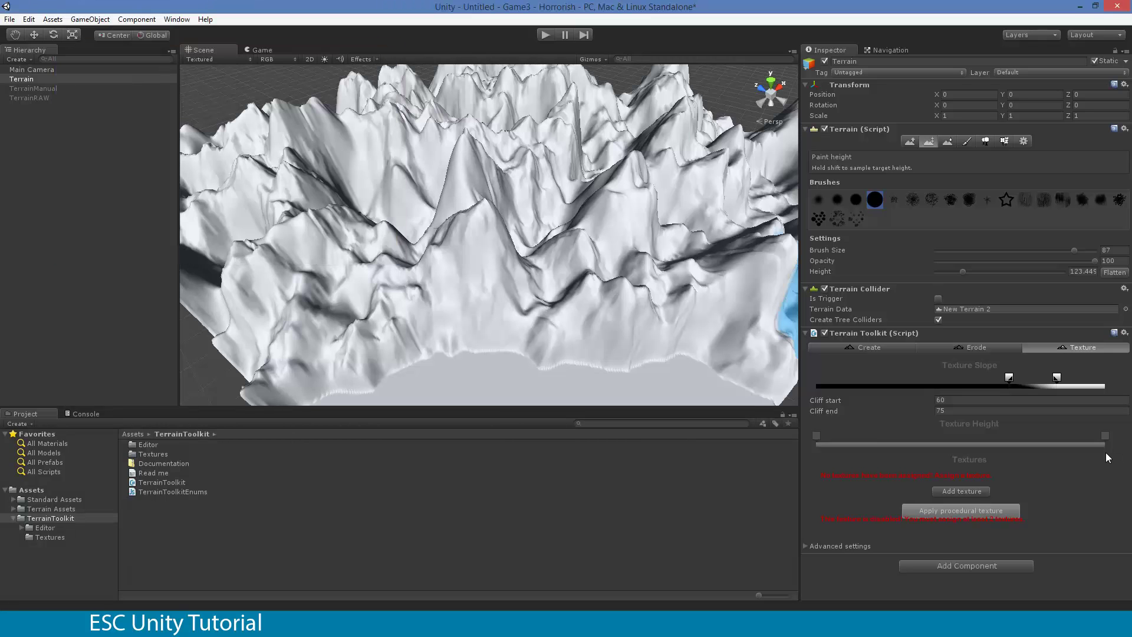
# Add a cliff texture slot set to Cliff (Layered), replacing a mistaken Snow choice.
pyautogui.click(963, 491)
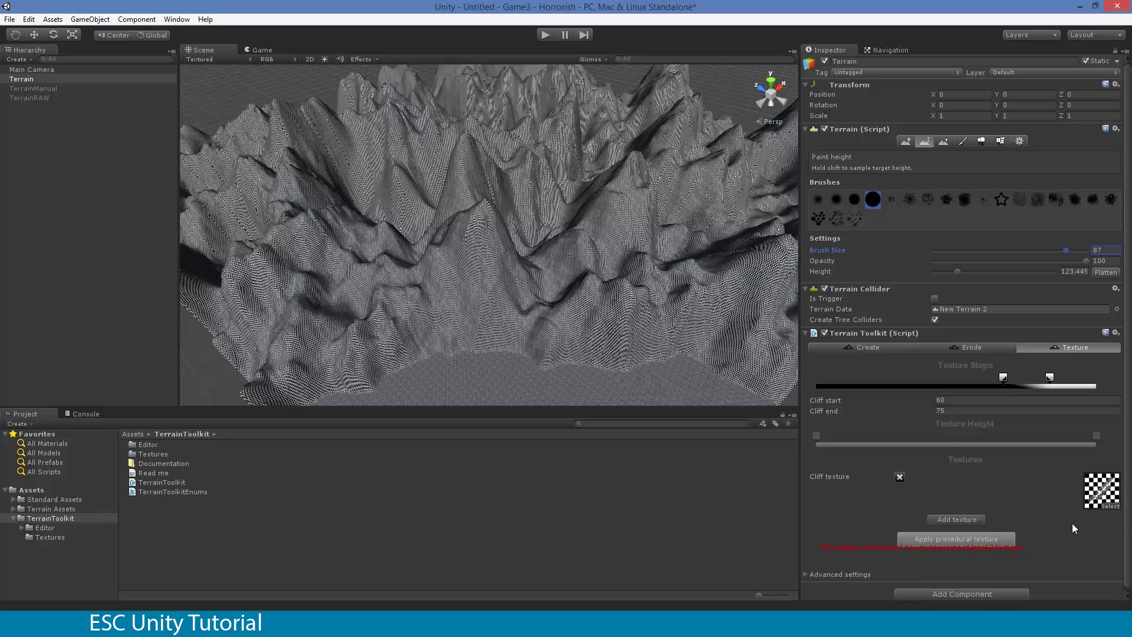
pyautogui.click(1110, 506)
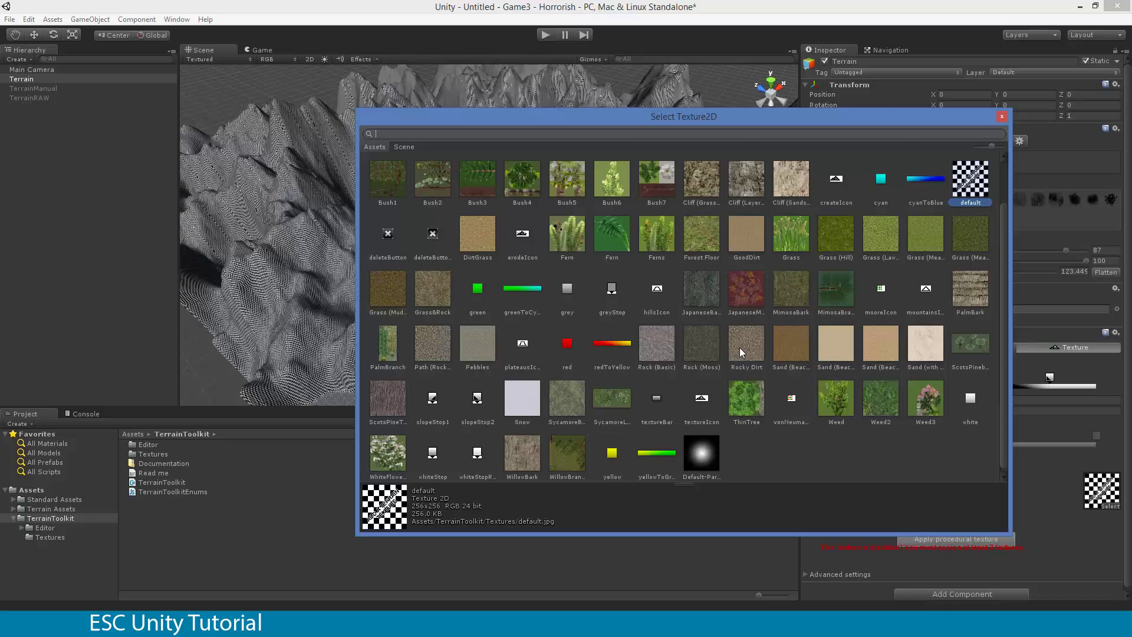
pyautogui.doubleClick(531, 397)
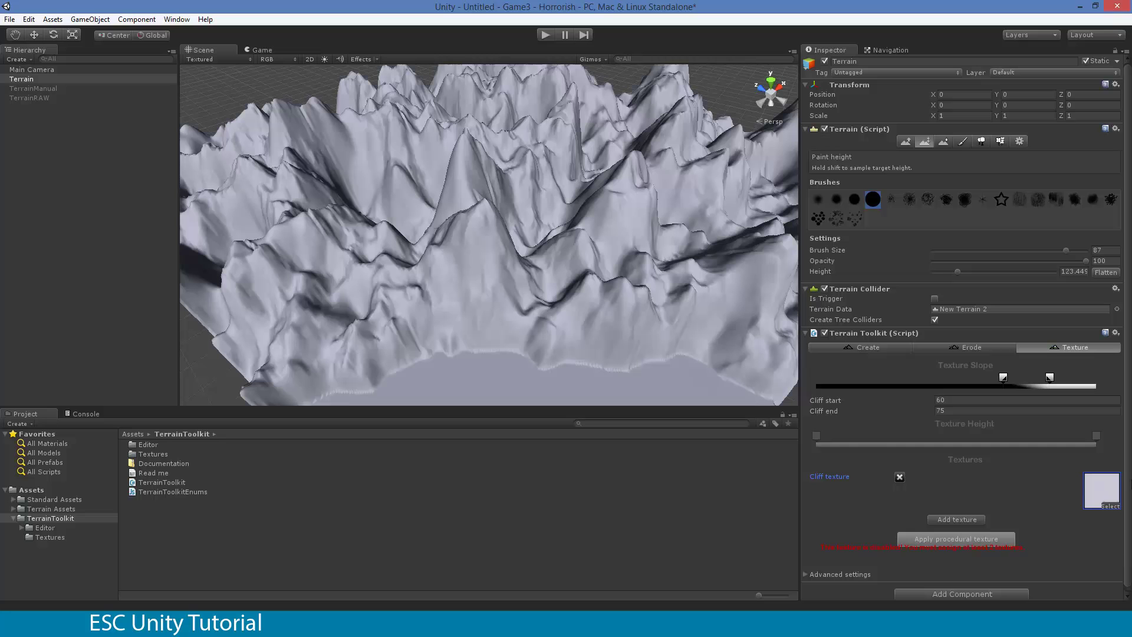
pyautogui.click(898, 477)
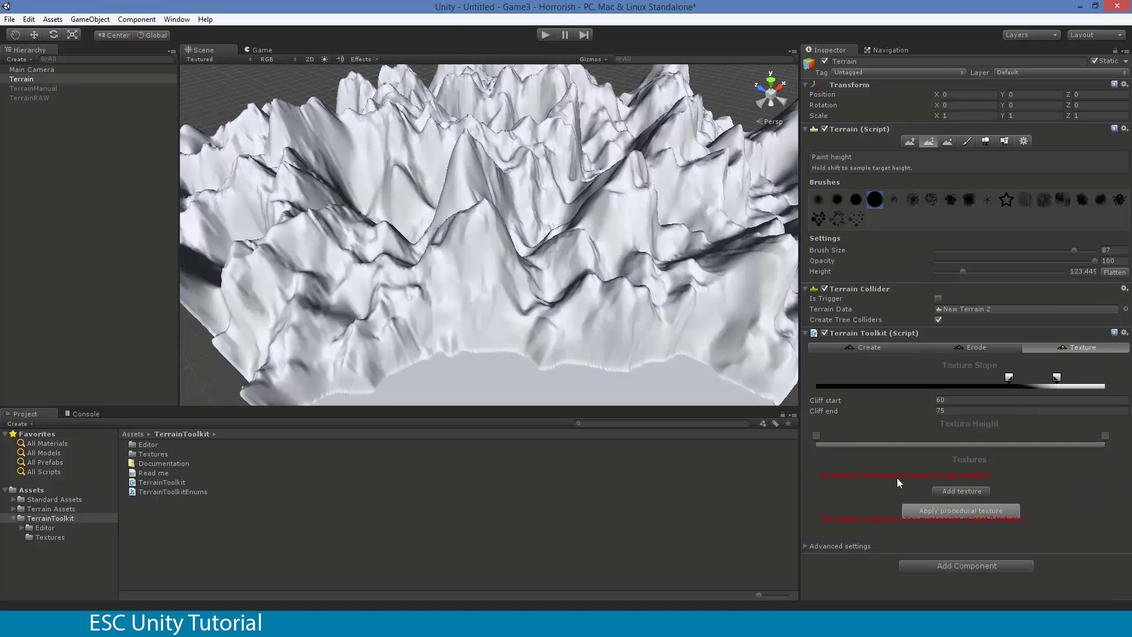
pyautogui.click(948, 491)
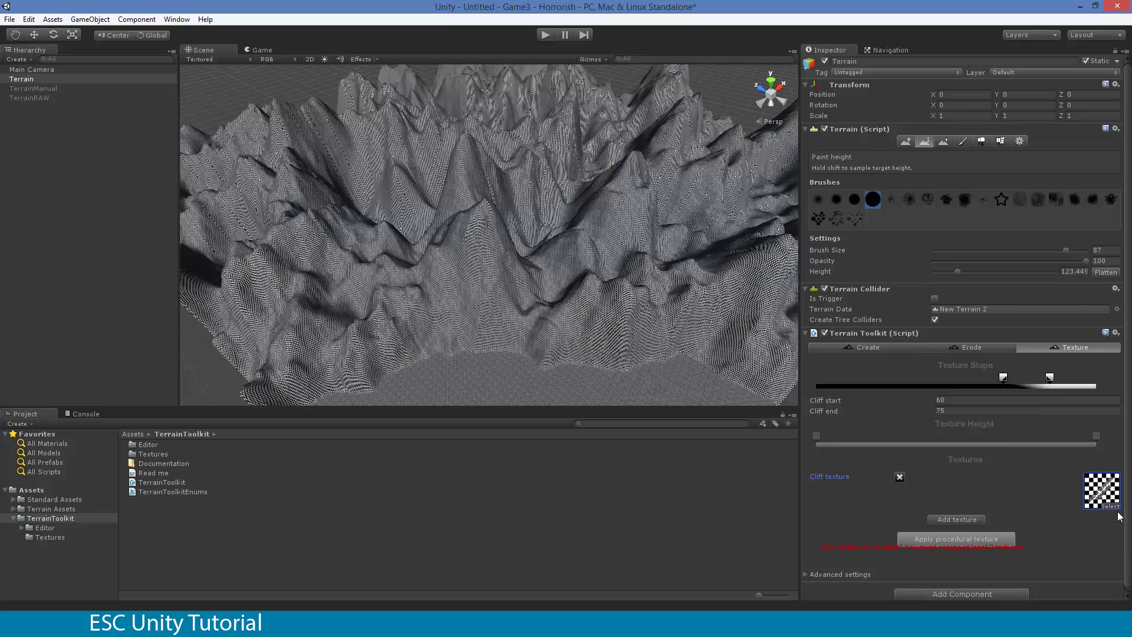
pyautogui.click(1111, 506)
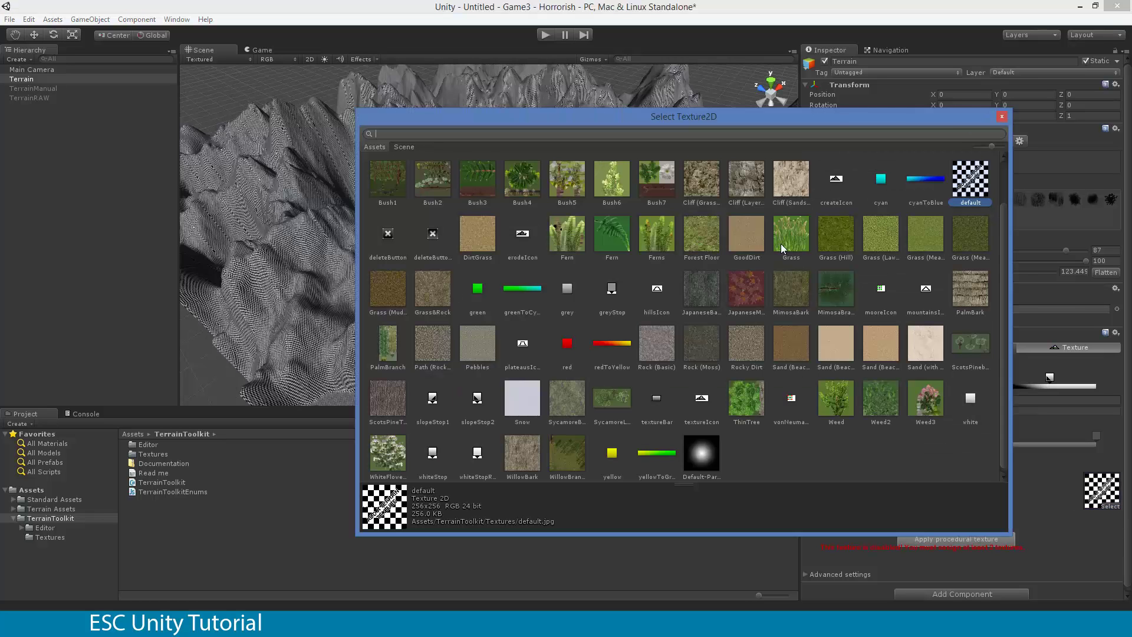
pyautogui.doubleClick(745, 182)
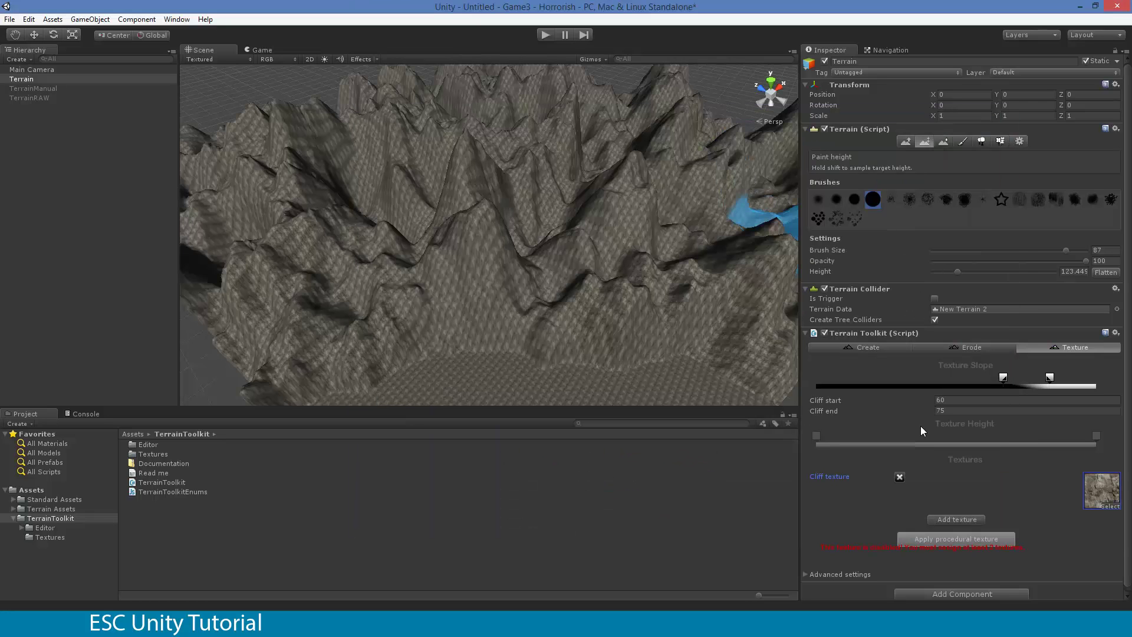
# Add a Texture 1 height slot and set it to Grass (Lawn).
pyautogui.click(956, 519)
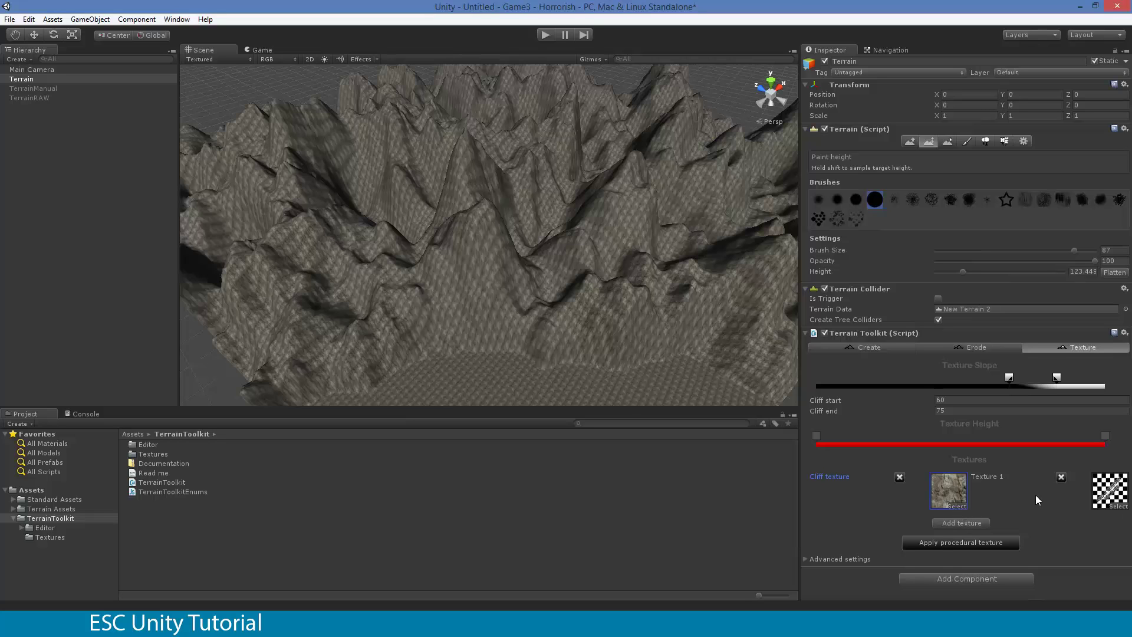
pyautogui.click(1122, 506)
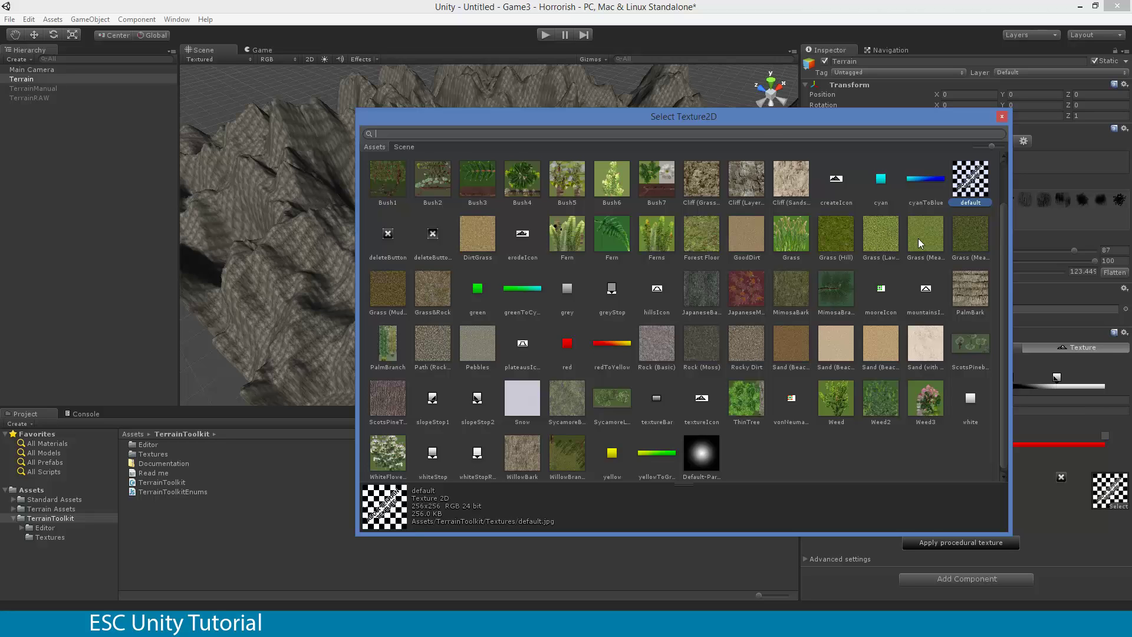
pyautogui.doubleClick(886, 236)
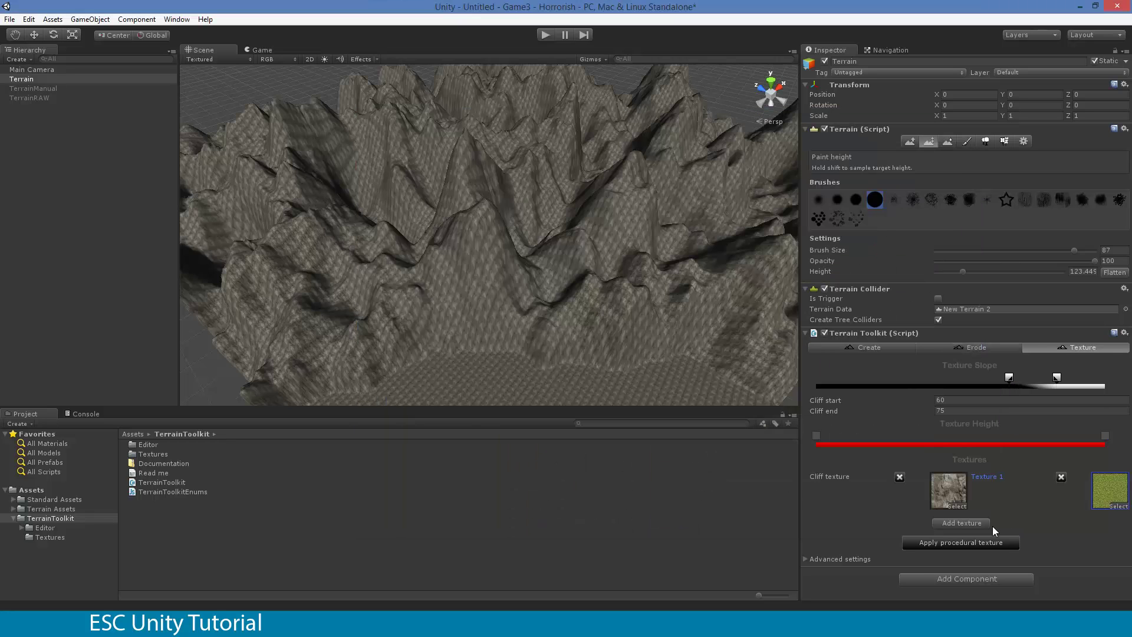
# Add a Texture 2 slot for higher ground and set it to Rocky Dirt.
pyautogui.click(962, 522)
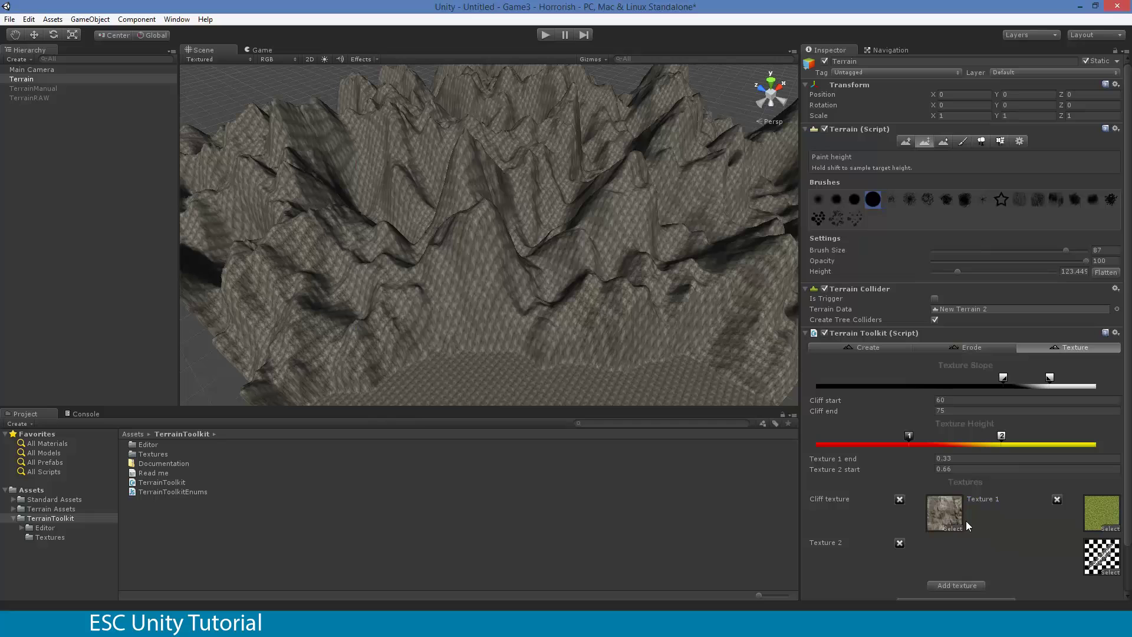
pyautogui.click(1110, 572)
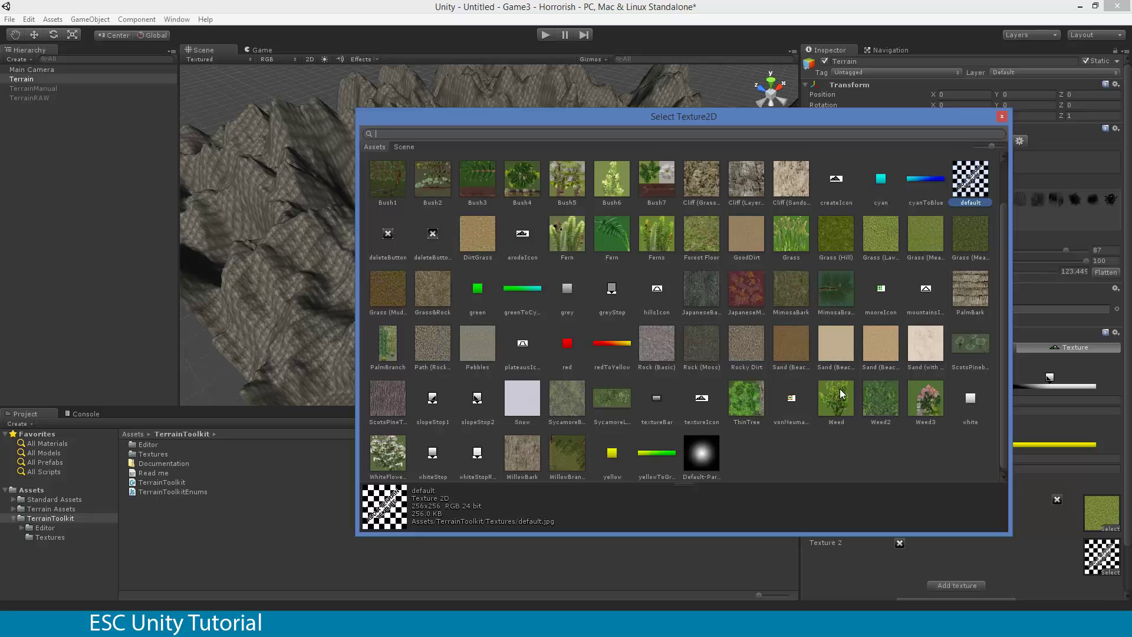
pyautogui.doubleClick(747, 351)
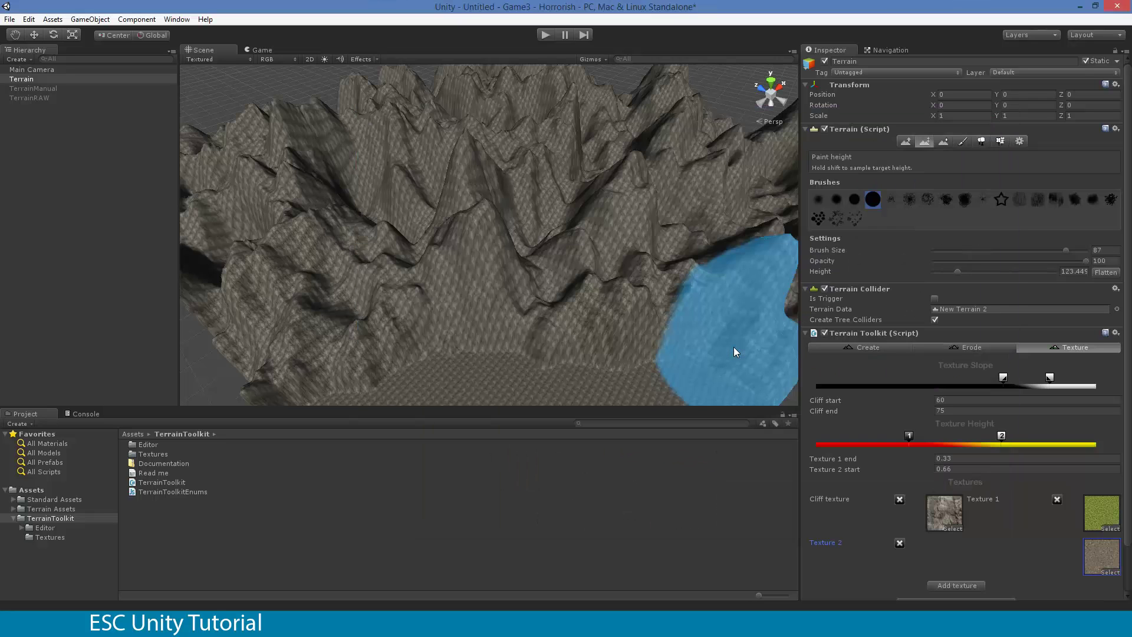
pyautogui.scroll(-2, 1047, 443)
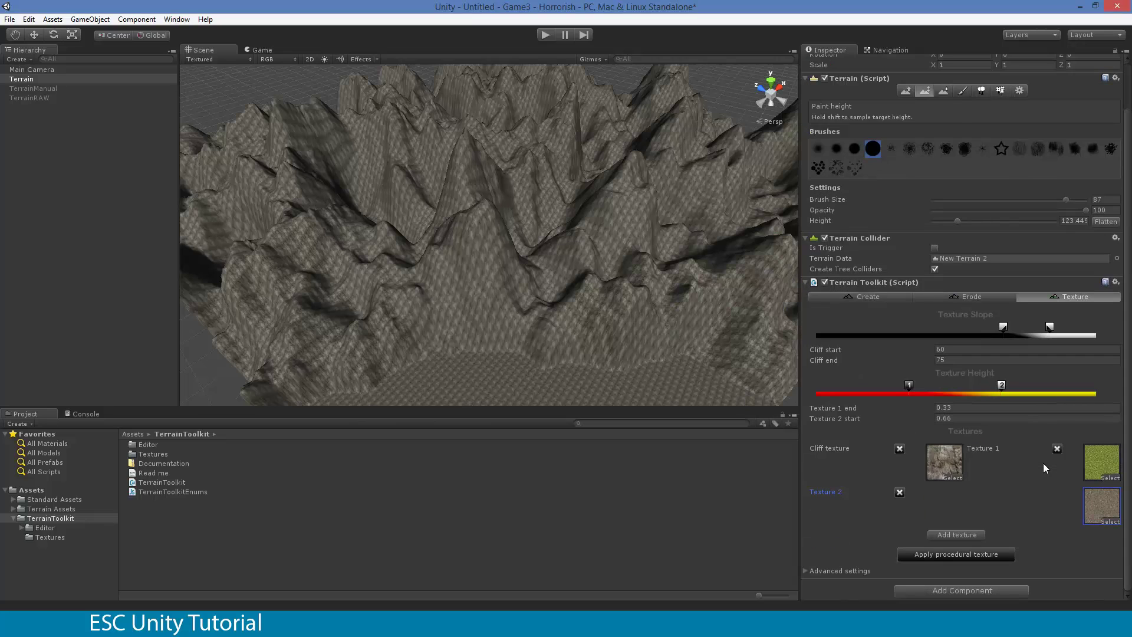
# Apply the grass-and-rock procedural textures, then shrink the Paint Height brush from 87 to 8.
pyautogui.click(965, 555)
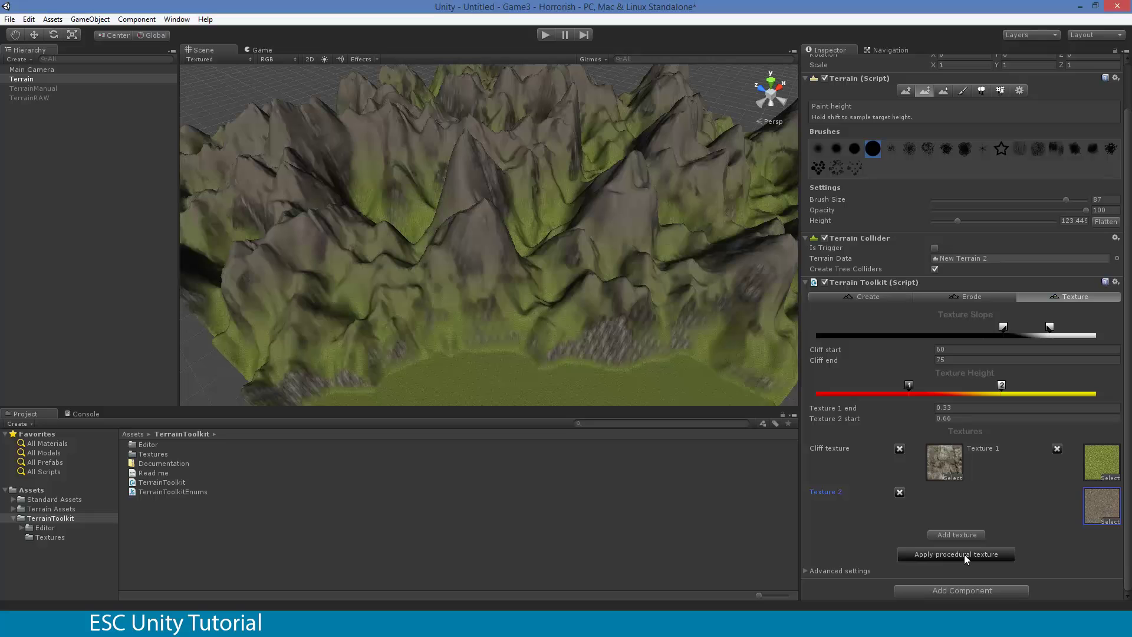
pyautogui.moveTo(551, 308)
pyautogui.keyDown('alt'); pyautogui.mouseDown()
pyautogui.moveTo(518, 266)
pyautogui.moveTo(540, 354)
pyautogui.moveTo(682, 324)
pyautogui.moveTo(361, 228)
pyautogui.moveTo(470, 283)
pyautogui.moveTo(454, 227)
pyautogui.moveTo(539, 316)
pyautogui.mouseUp(); pyautogui.keyUp('alt')
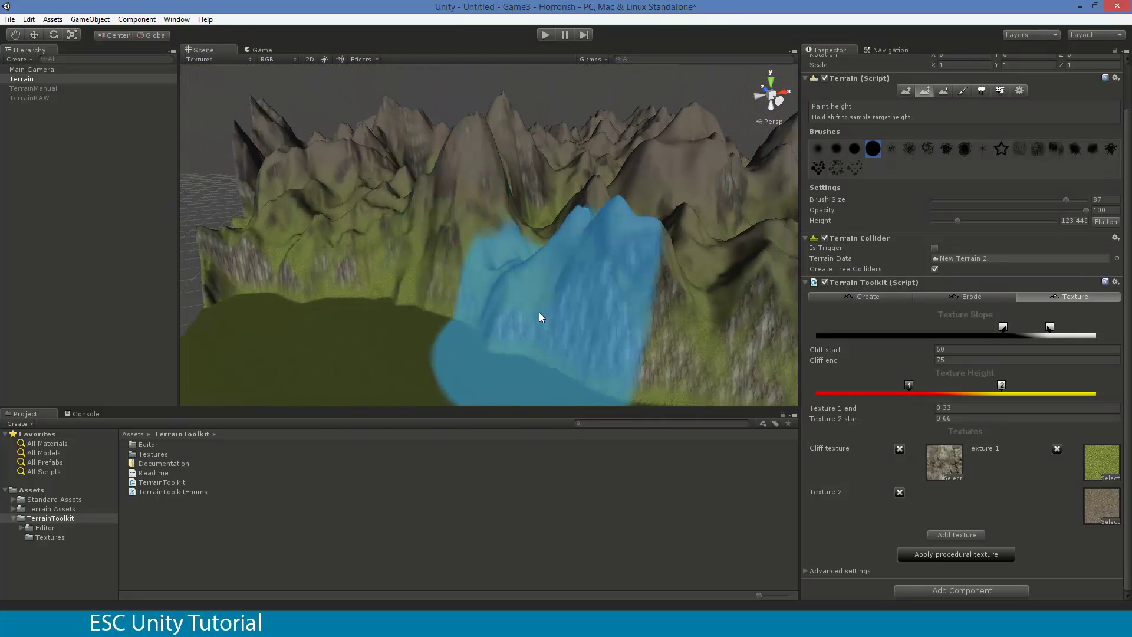
pyautogui.click(819, 146)
pyautogui.click(944, 199)
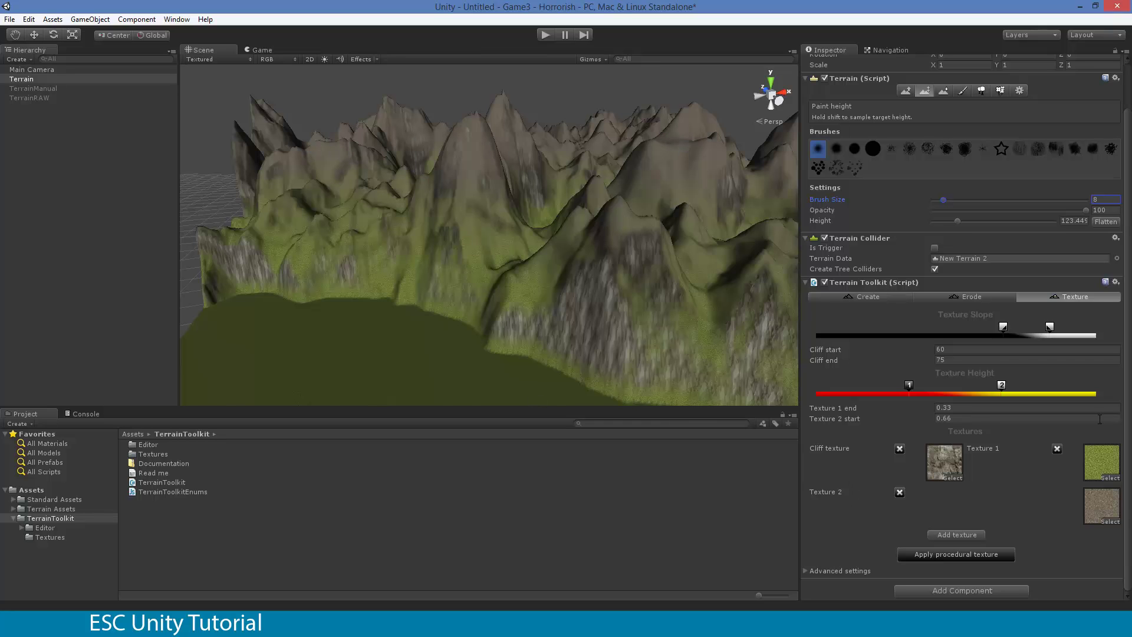
# Set Texture 2 to Snow and Texture 1 to Grass&Rock, after first trying Grass (Hill).
pyautogui.click(1110, 521)
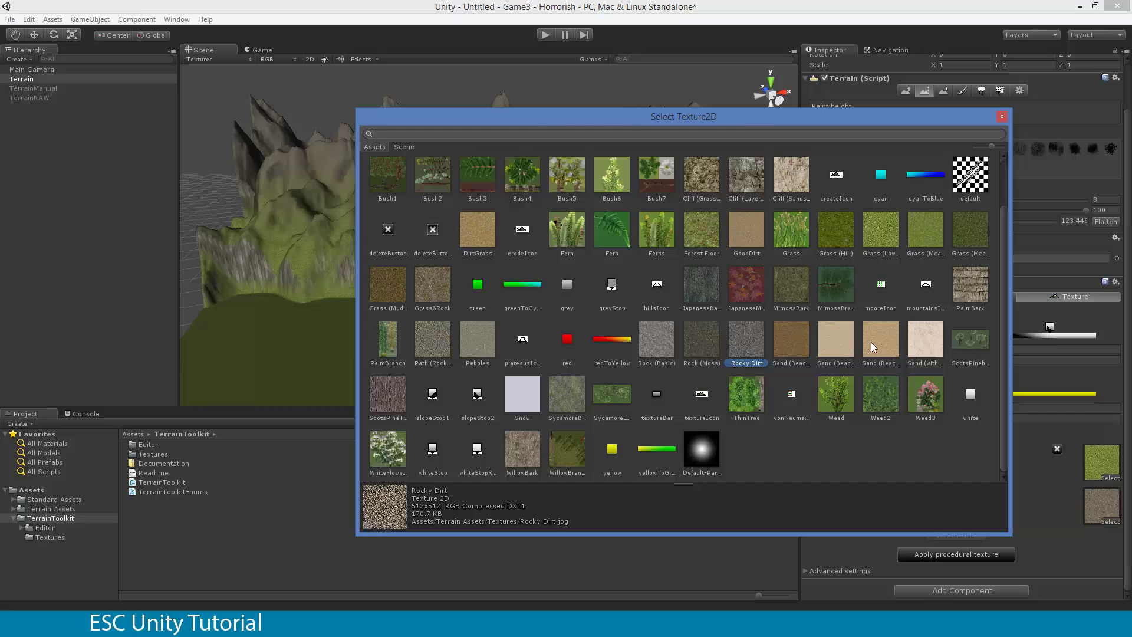
pyautogui.doubleClick(528, 394)
pyautogui.keyDown('alt'); pyautogui.moveTo(593, 328); pyautogui.dragTo(576, 386); pyautogui.keyUp('alt')
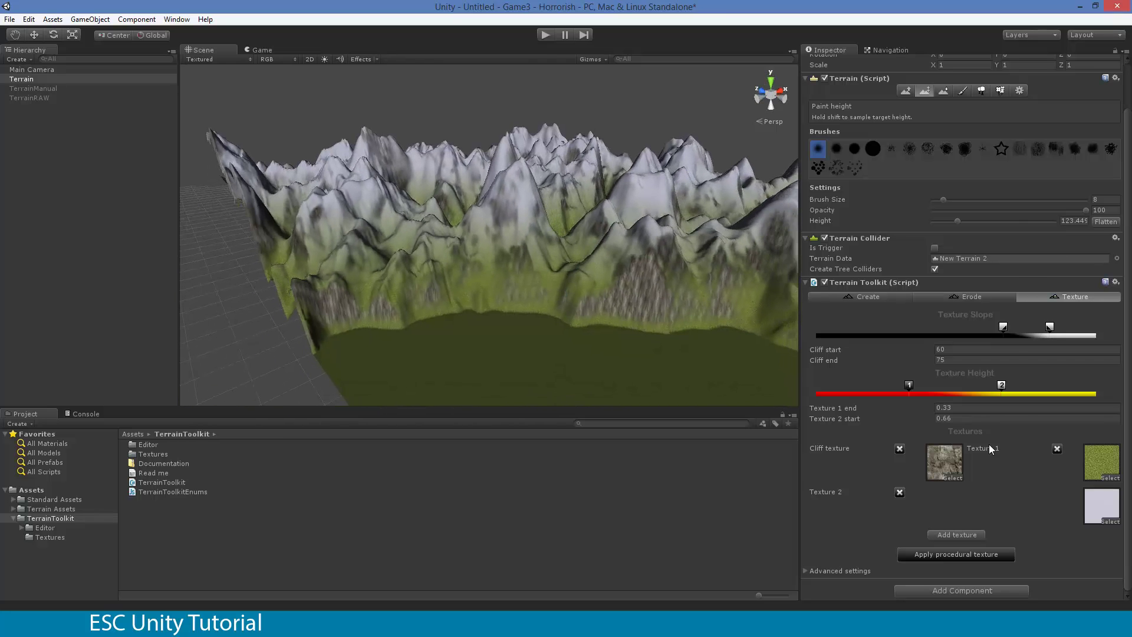
pyautogui.click(1110, 479)
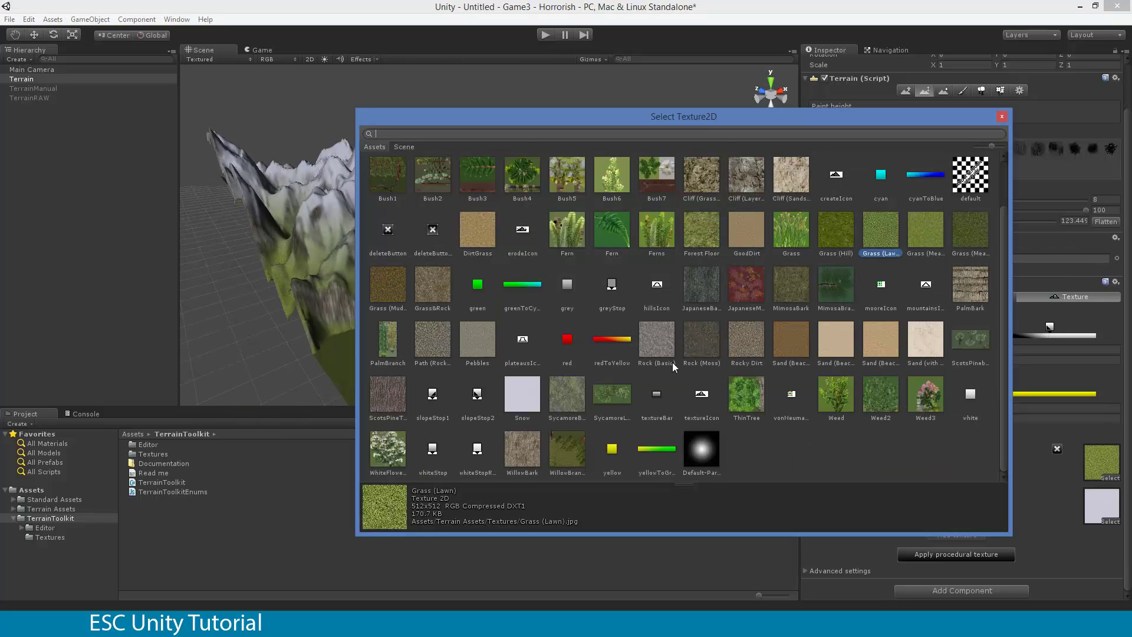
pyautogui.doubleClick(837, 233)
pyautogui.keyDown('alt'); pyautogui.moveTo(581, 265); pyautogui.dragTo(596, 300); pyautogui.keyUp('alt')
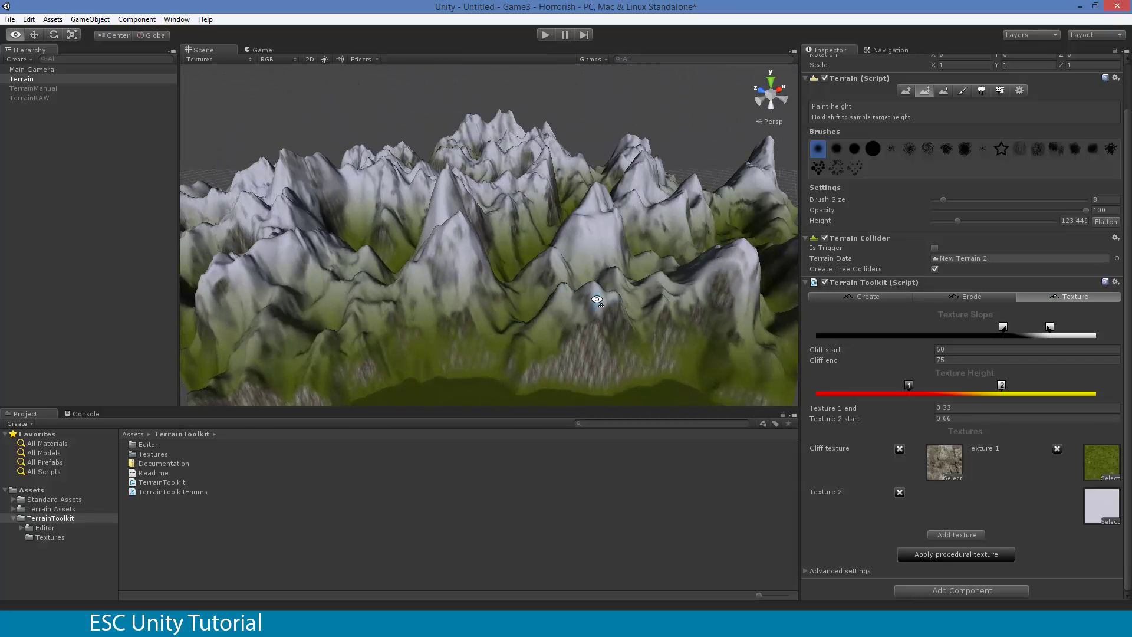
pyautogui.click(1110, 477)
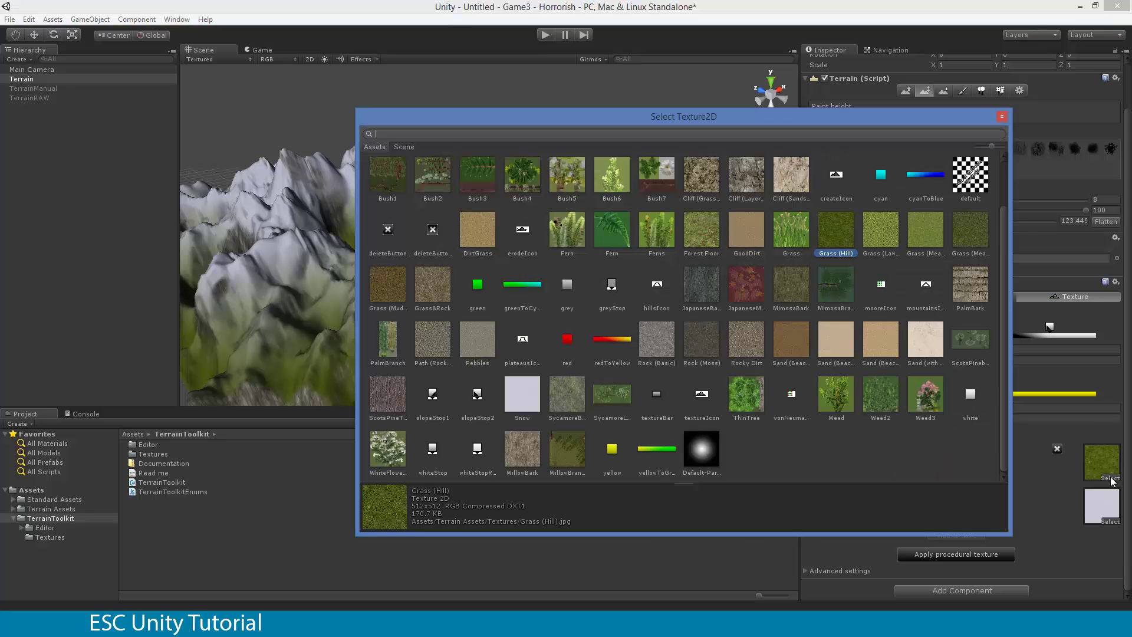
pyautogui.doubleClick(435, 296)
pyautogui.keyDown('alt'); pyautogui.moveTo(494, 296); pyautogui.dragTo(610, 289); pyautogui.keyUp('alt')
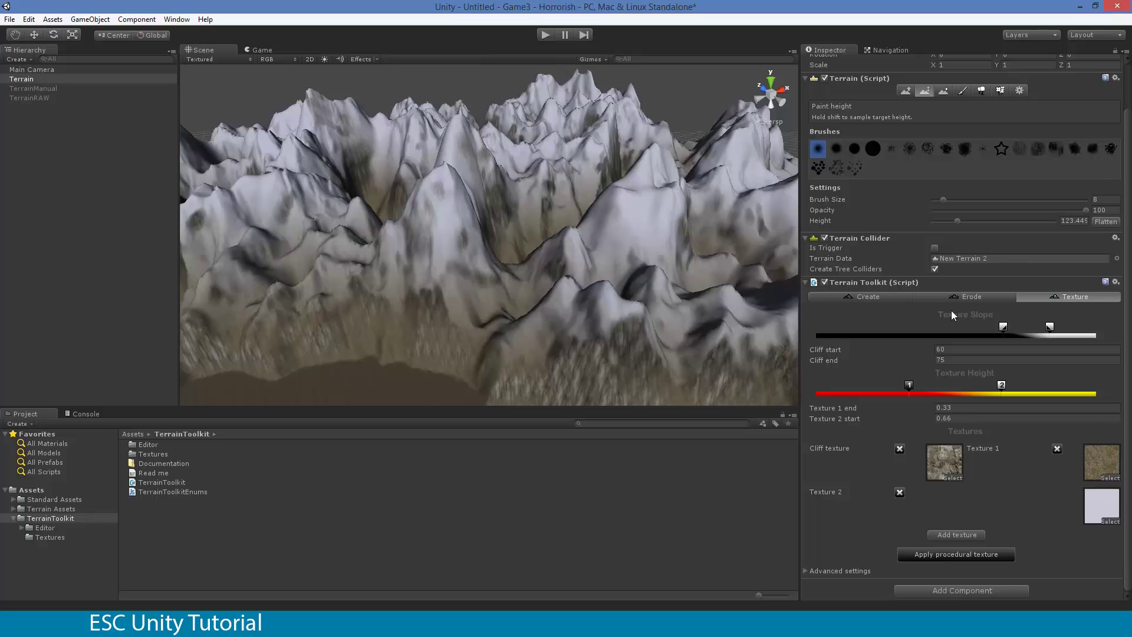
# Try cliff slope starts of about 35 and 21, settling on 51.8, reapplying the texture each time.
pyautogui.moveTo(1003, 326); pyautogui.dragTo(926, 326)
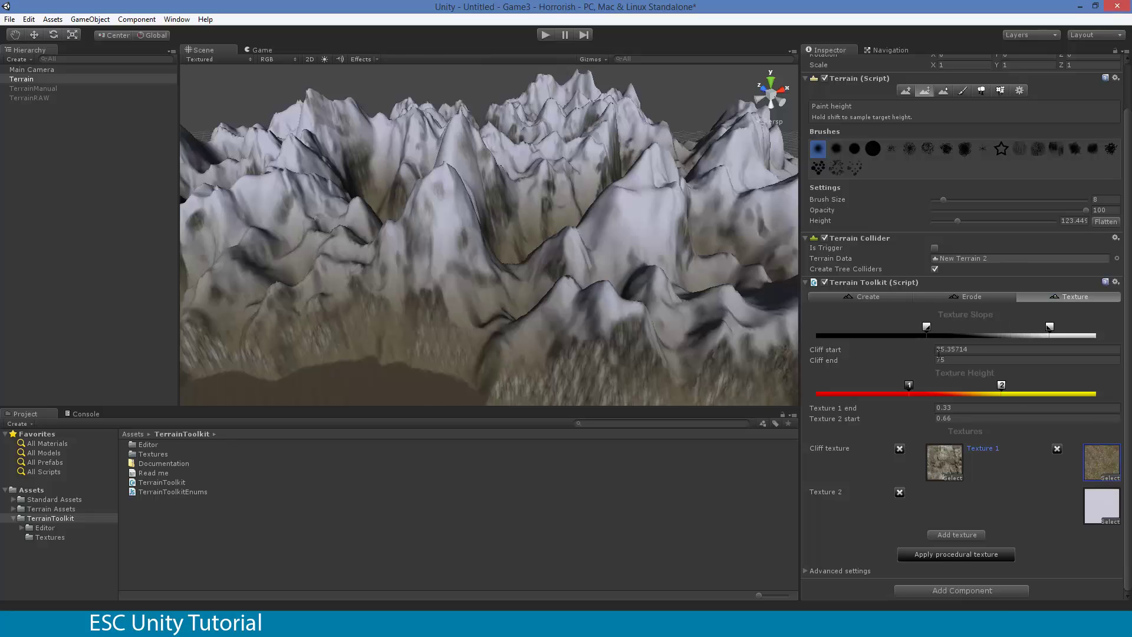
pyautogui.click(954, 556)
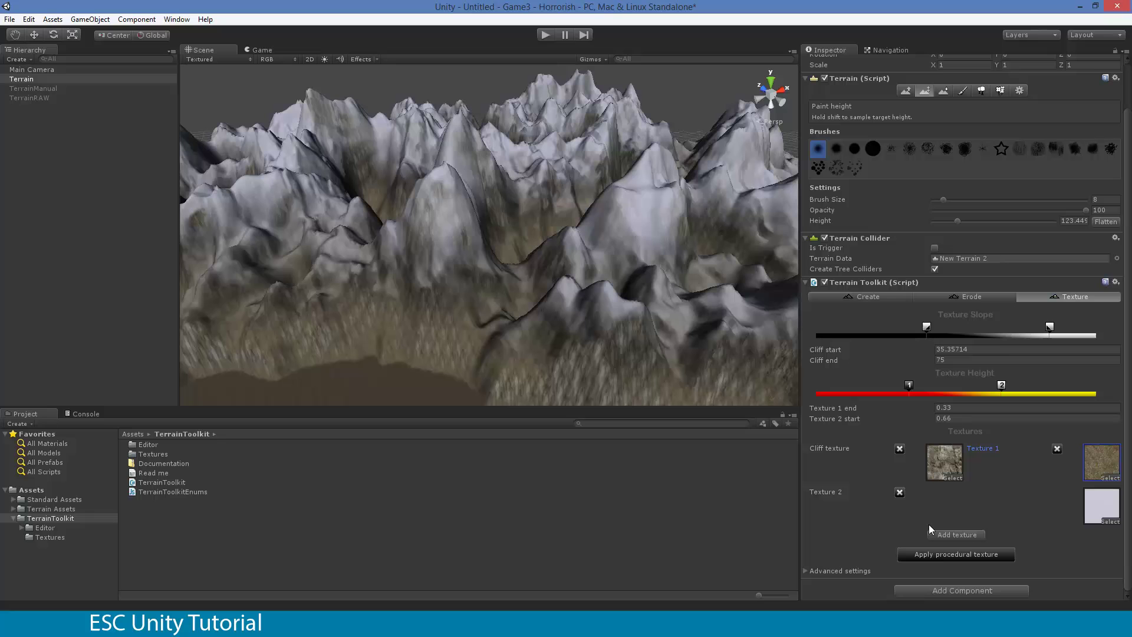
pyautogui.moveTo(926, 331); pyautogui.dragTo(883, 329)
pyautogui.click(955, 551)
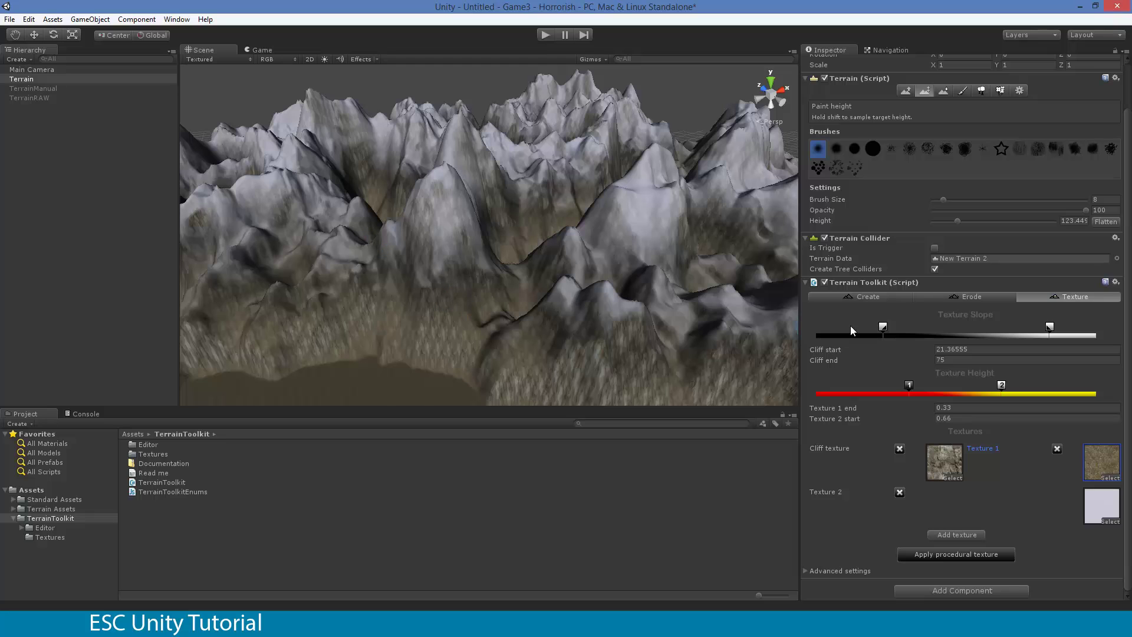
pyautogui.moveTo(886, 326); pyautogui.dragTo(993, 336)
pyautogui.click(957, 553)
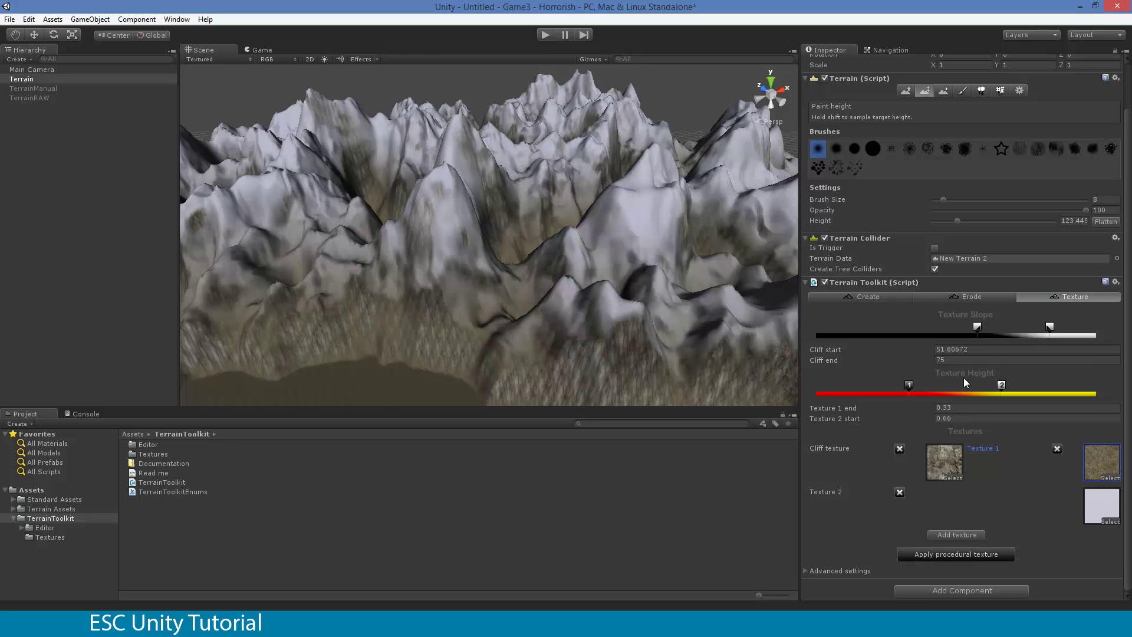
# Set Texture 1's height end to 0.147 and Texture 2's start to 0.376, then reapply.
pyautogui.moveTo(908, 384); pyautogui.dragTo(857, 385)
pyautogui.moveTo(994, 386); pyautogui.dragTo(980, 386)
pyautogui.click(954, 557)
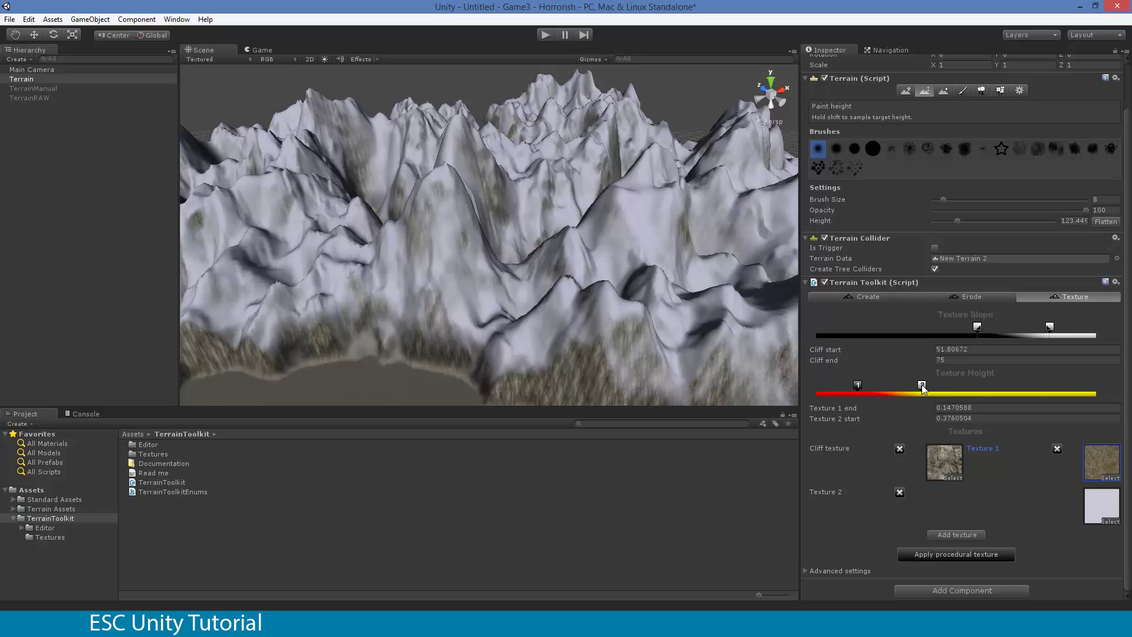
# Move Texture 2's height start to 0.931 and Texture 1's end to 0.216, reapplying after each change.
pyautogui.moveTo(921, 384); pyautogui.dragTo(1078, 386)
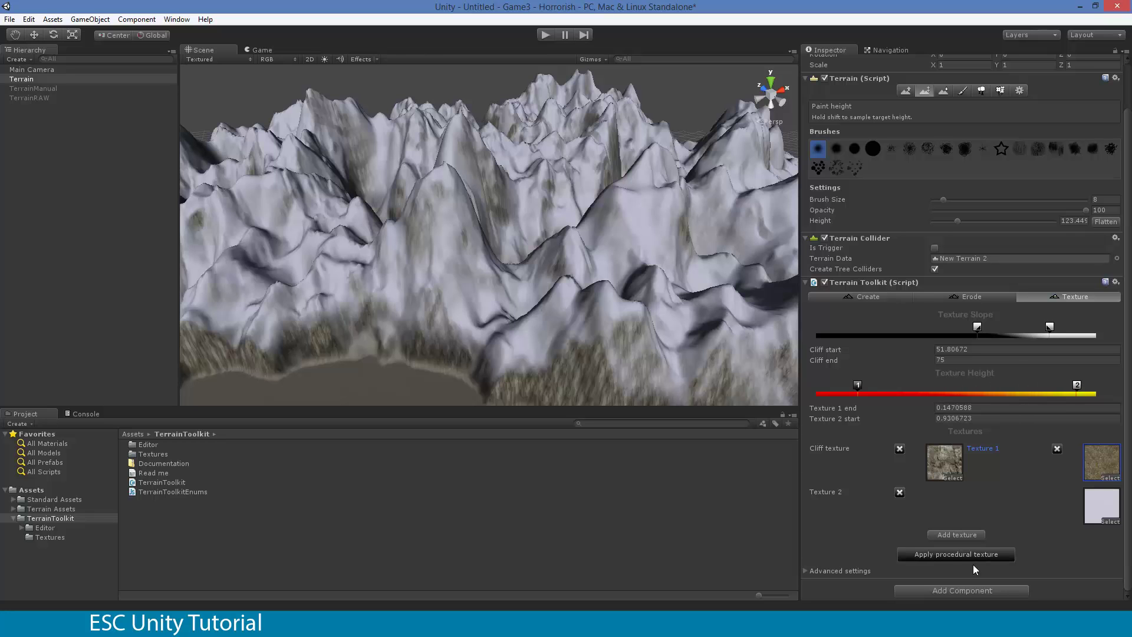
pyautogui.click(961, 554)
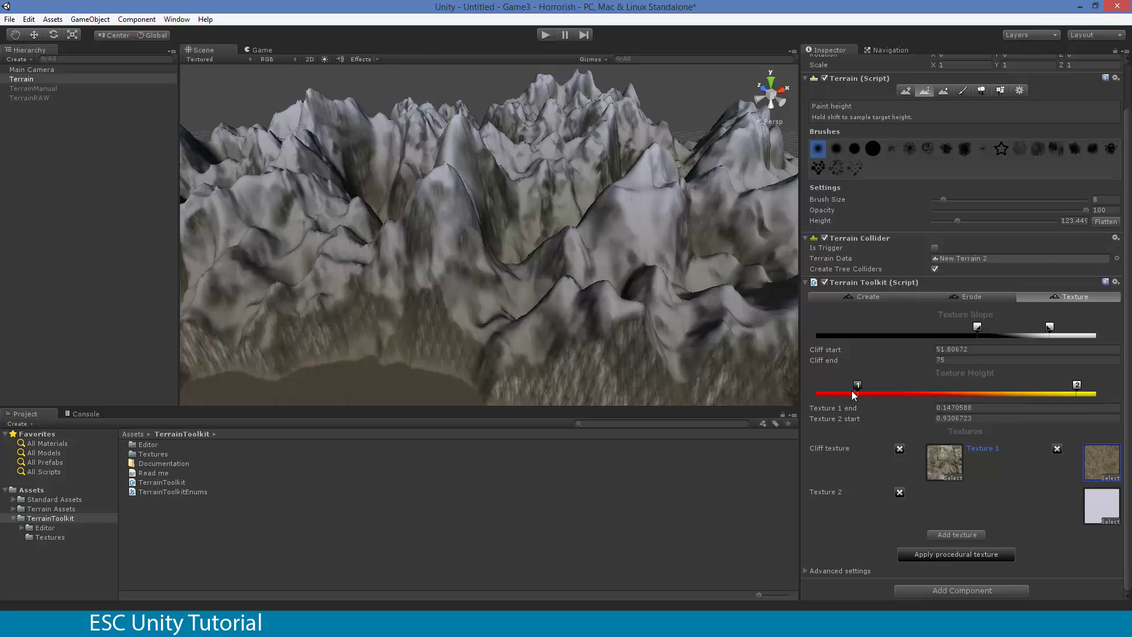
pyautogui.moveTo(858, 386); pyautogui.dragTo(1031, 386)
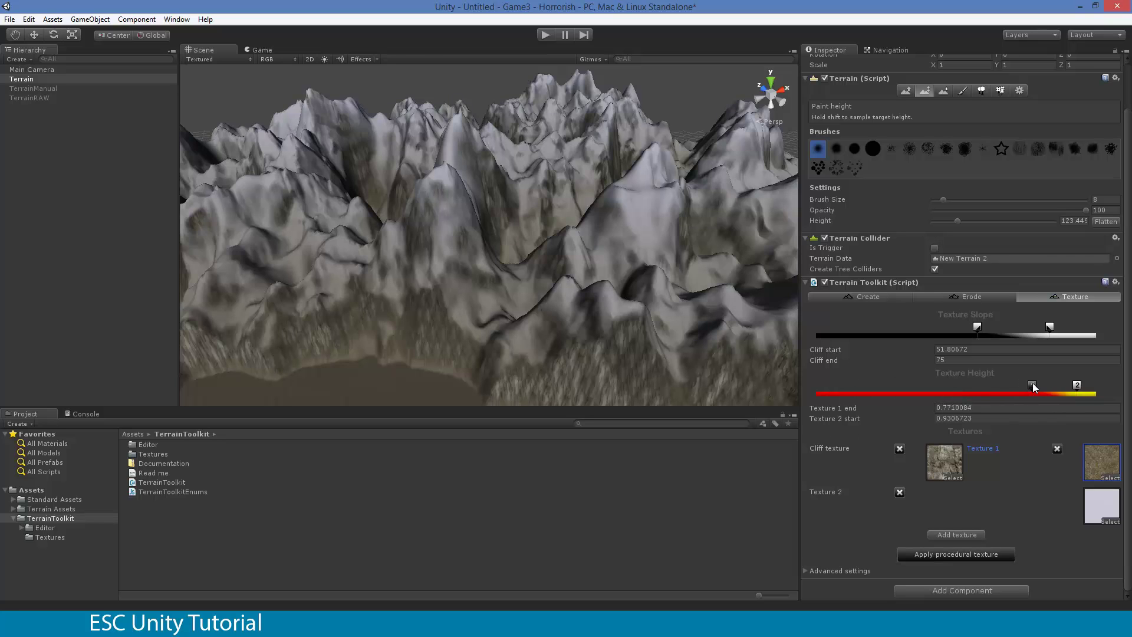
pyautogui.click(961, 555)
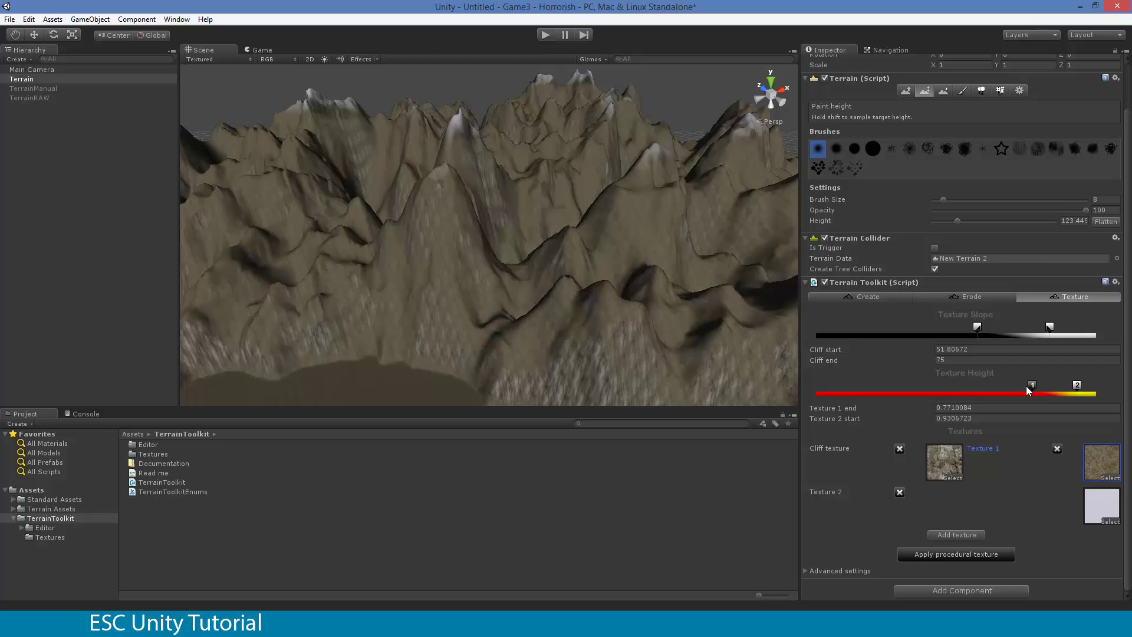
pyautogui.moveTo(1033, 387); pyautogui.dragTo(877, 393)
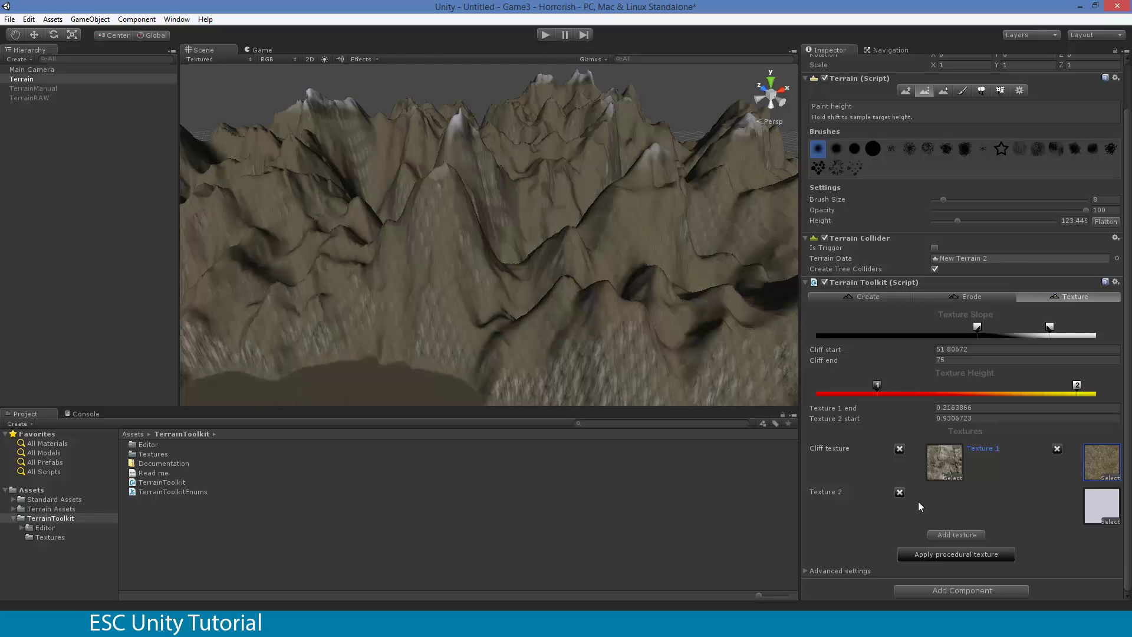
pyautogui.click(967, 553)
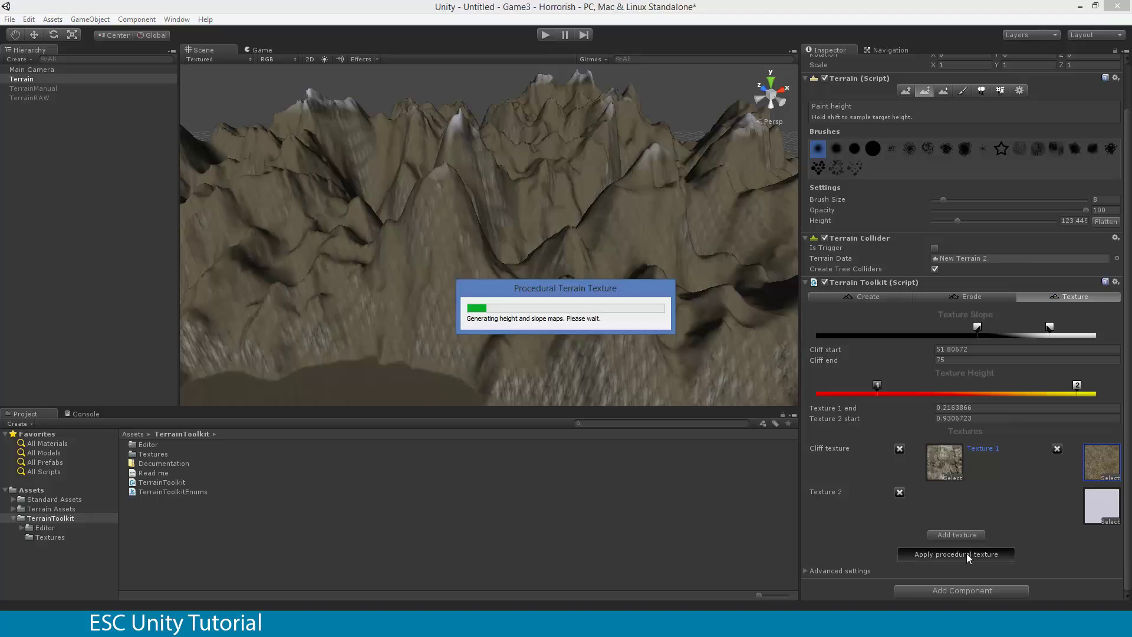
pyautogui.keyDown('alt'); pyautogui.moveTo(567, 325); pyautogui.dragTo(725, 303); pyautogui.keyUp('alt')
# Rename the terrain object from Terrain to TerrainToolkit in the Inspector.
pyautogui.scroll(2, 884, 177)
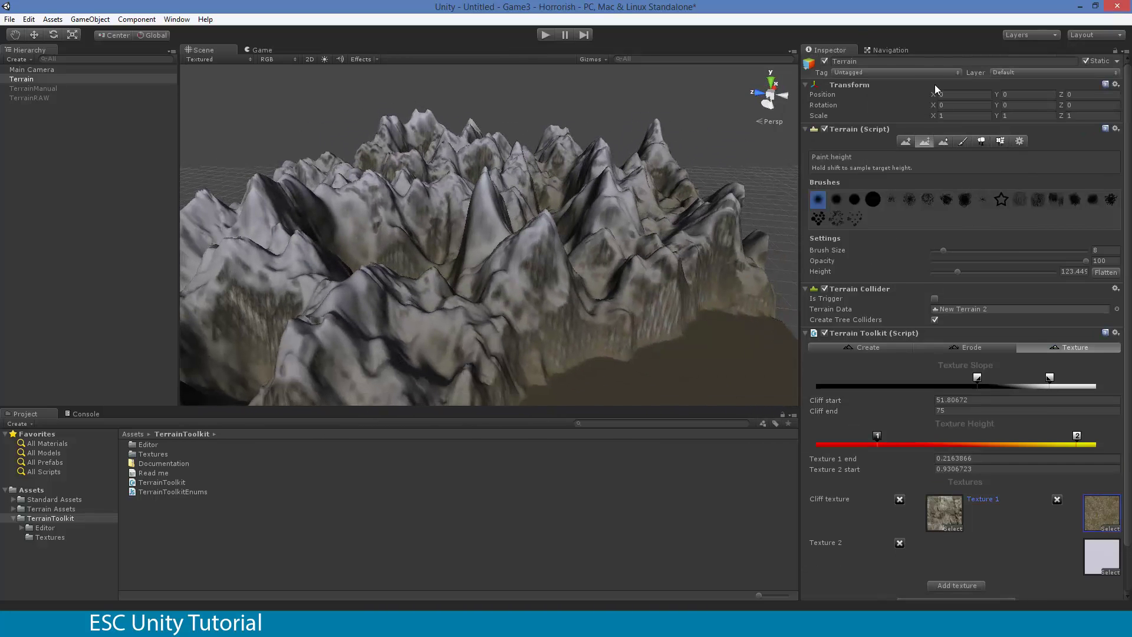
pyautogui.click(914, 60)
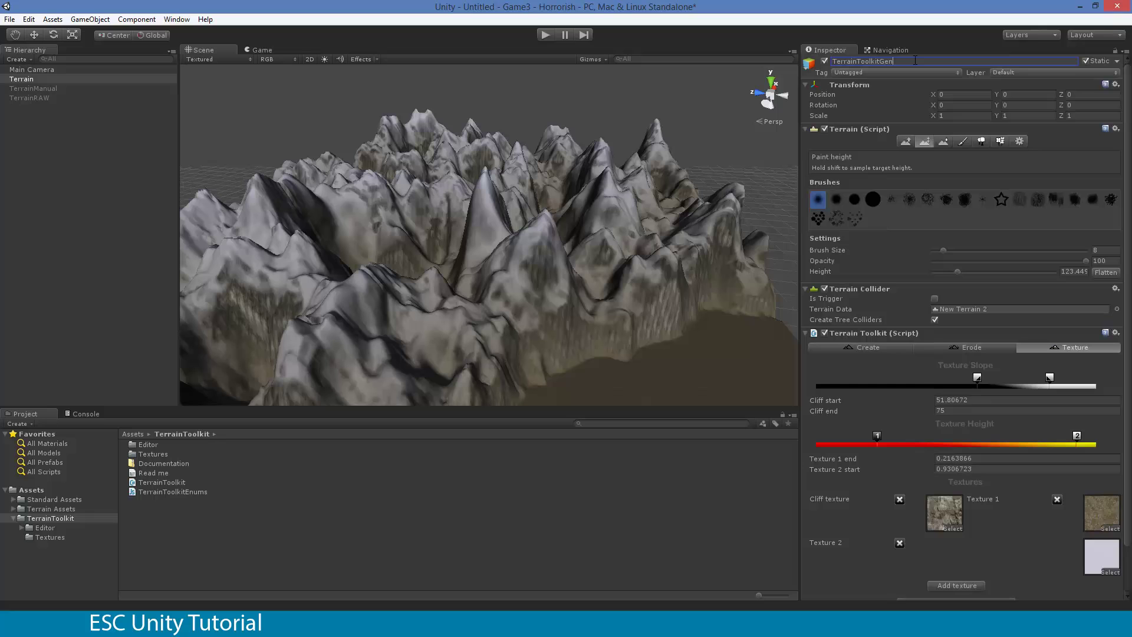
pyautogui.write('Toolkit')
pyautogui.press('Return')
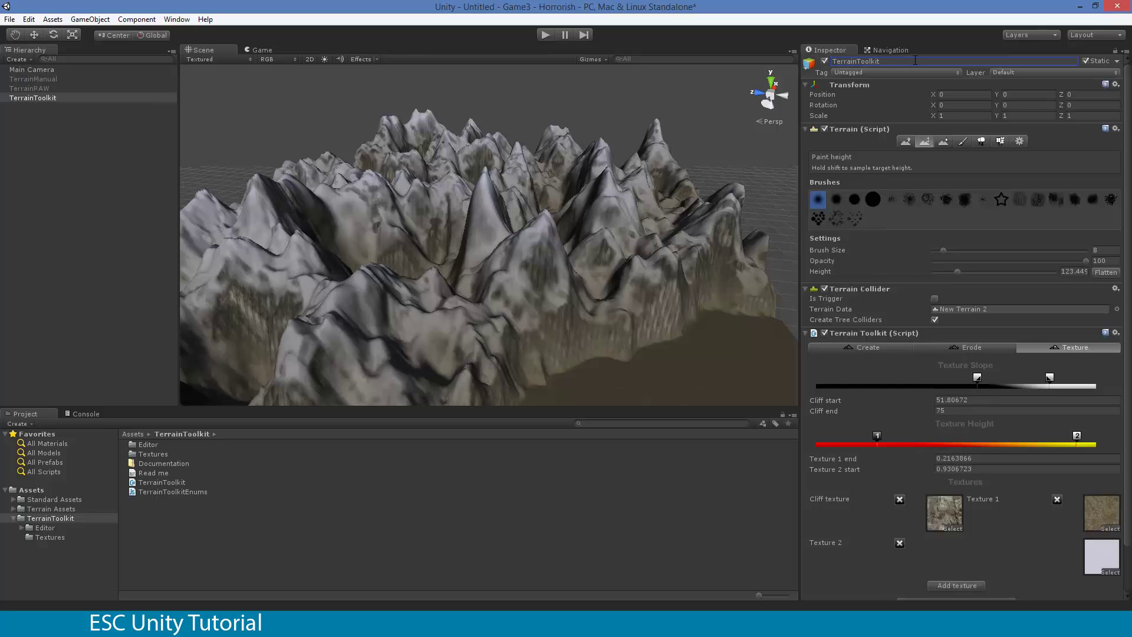
# Reselect TerrainToolkit in the Hierarchy and view it from another angle.
pyautogui.click(42, 88)
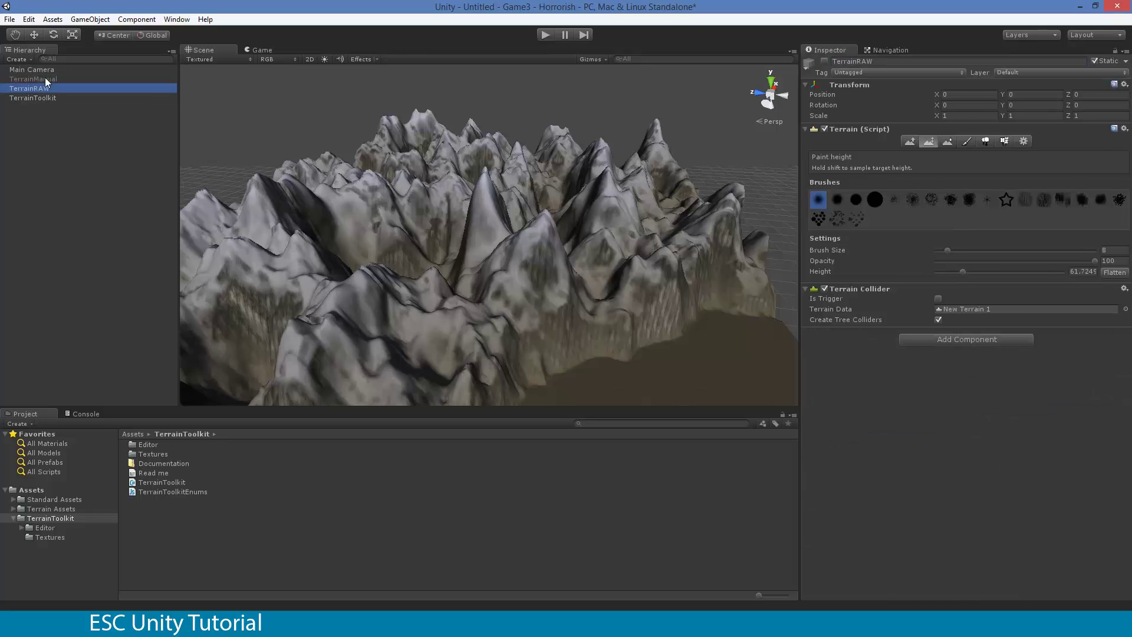
pyautogui.doubleClick(47, 80)
pyautogui.click(47, 97)
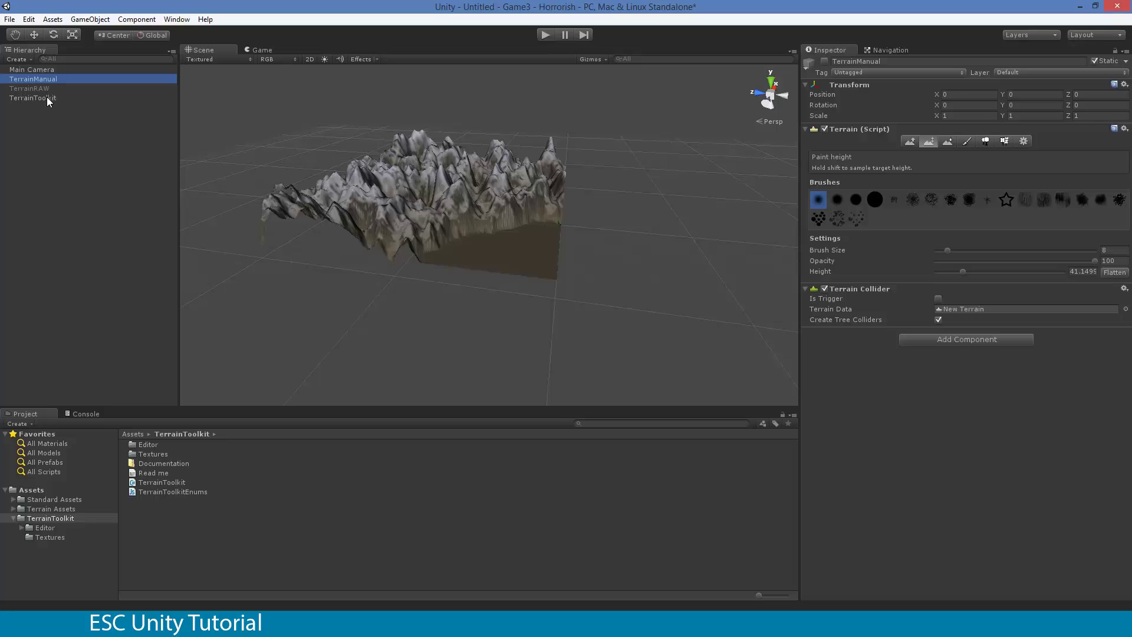
pyautogui.moveTo(576, 208); pyautogui.dragTo(382, 215, button='right')
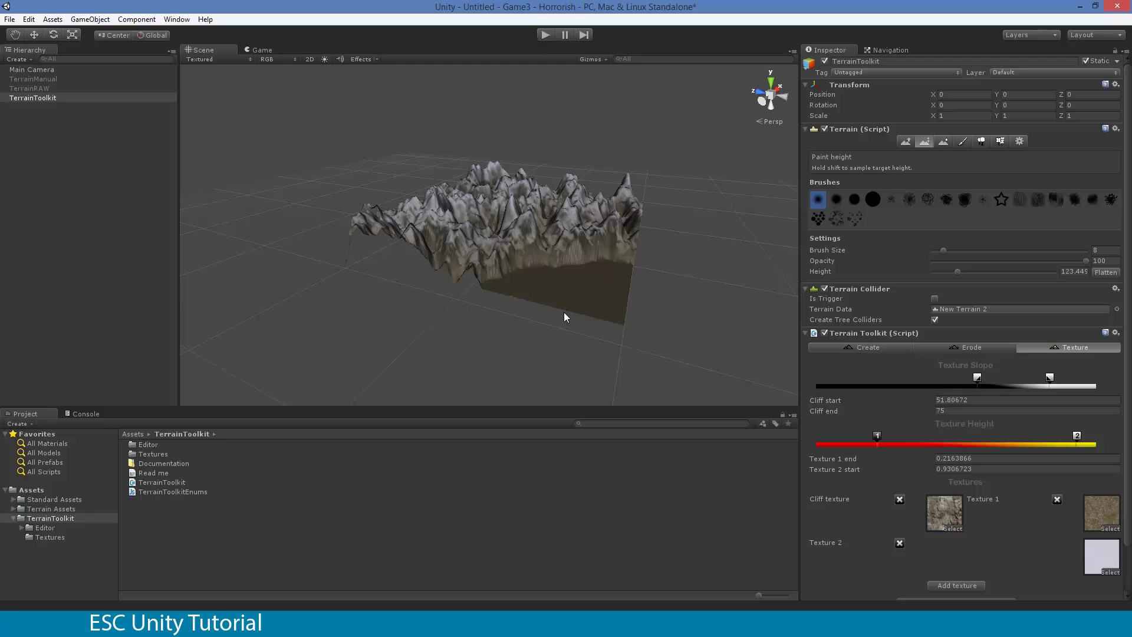
# Deactivate TerrainToolkit and activate the TerrainManual terrain instead.
pyautogui.click(825, 62)
pyautogui.click(34, 79)
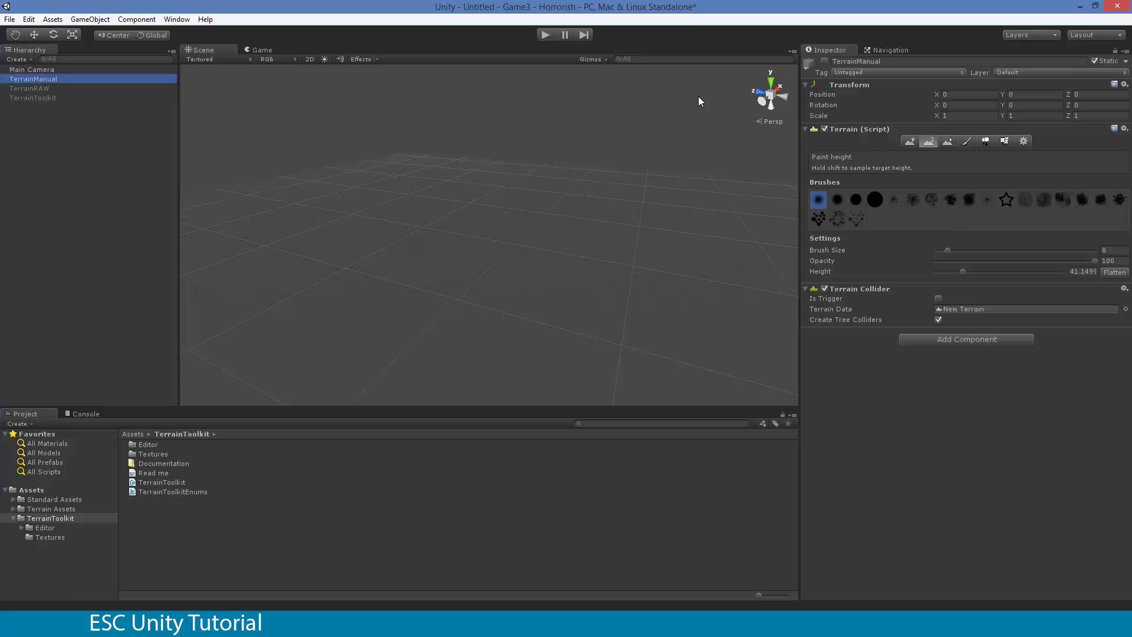
pyautogui.click(825, 62)
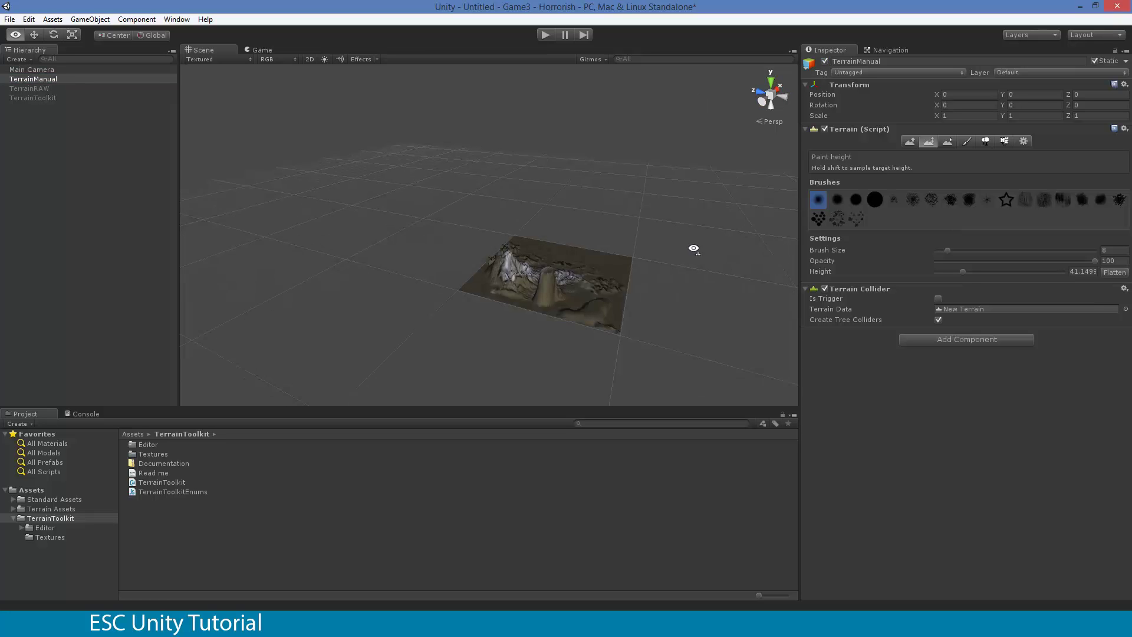
# Orbit around TerrainManual's mountains, trees and pillar, then deactivate it.
pyautogui.keyDown('alt'); pyautogui.moveTo(693, 248); pyautogui.dragTo(727, 254); pyautogui.keyUp('alt')
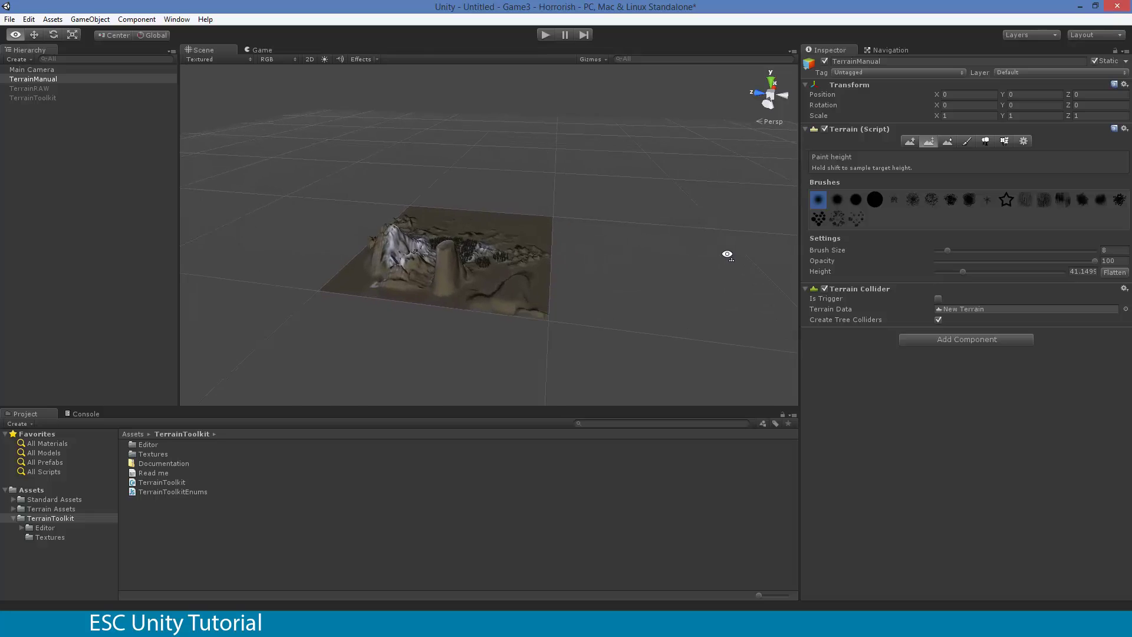
pyautogui.keyDown('alt'); pyautogui.scroll(10, 727, 255); pyautogui.keyUp('alt')
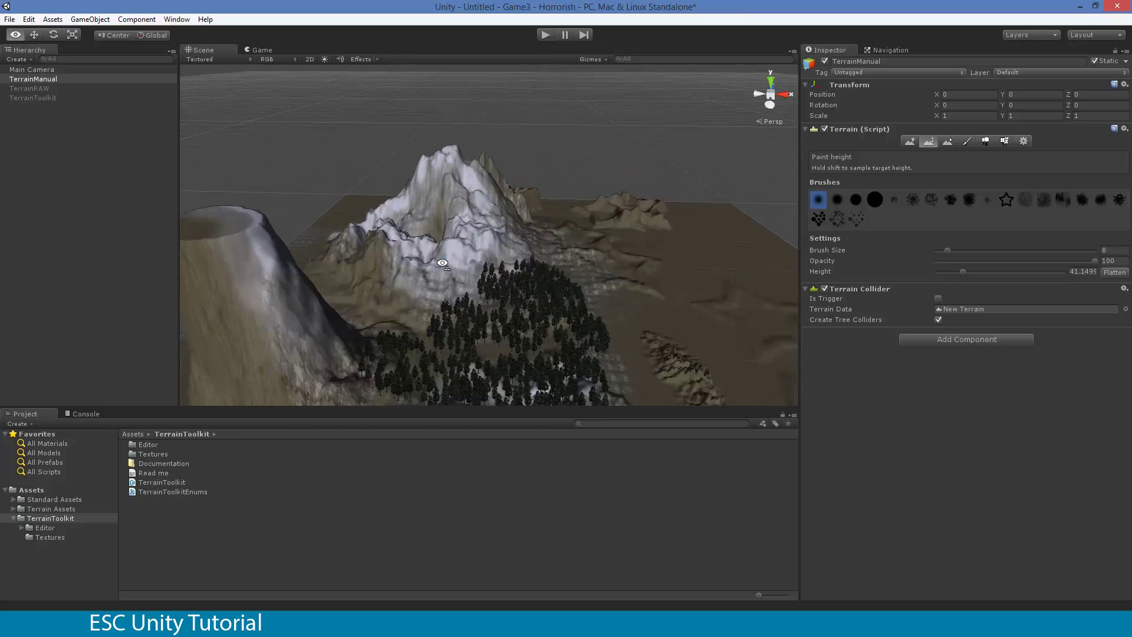
pyautogui.keyDown('alt'); pyautogui.moveTo(442, 263); pyautogui.dragTo(317, 288); pyautogui.keyUp('alt')
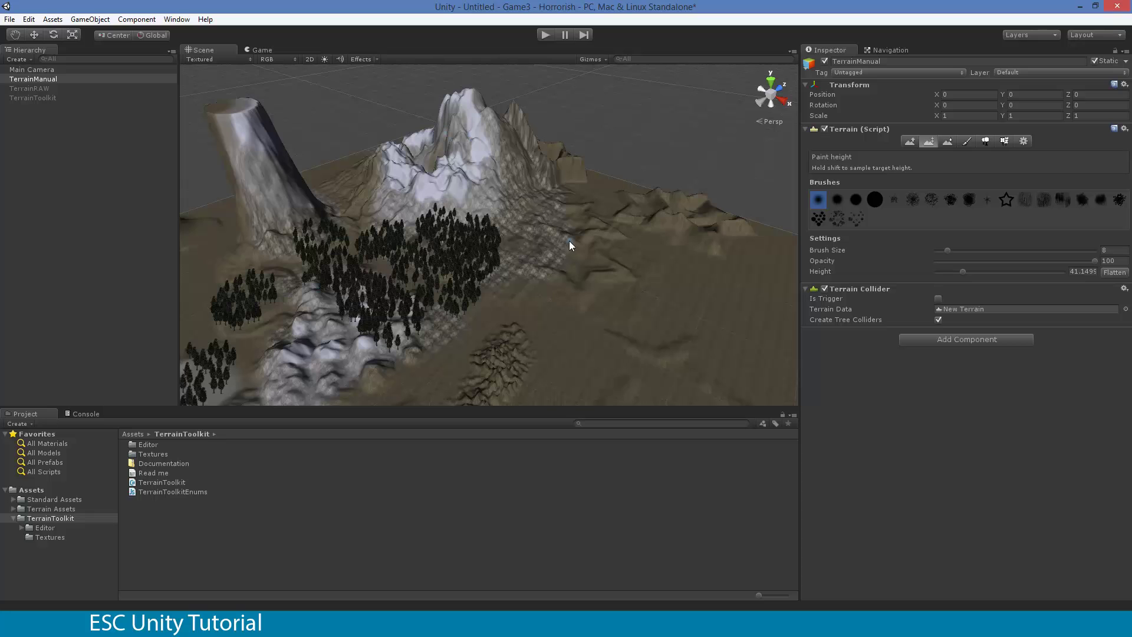
pyautogui.moveTo(568, 241)
pyautogui.keyDown('alt'); pyautogui.mouseDown()
pyautogui.moveTo(327, 255)
pyautogui.moveTo(587, 236)
pyautogui.mouseUp(); pyautogui.keyUp('alt')
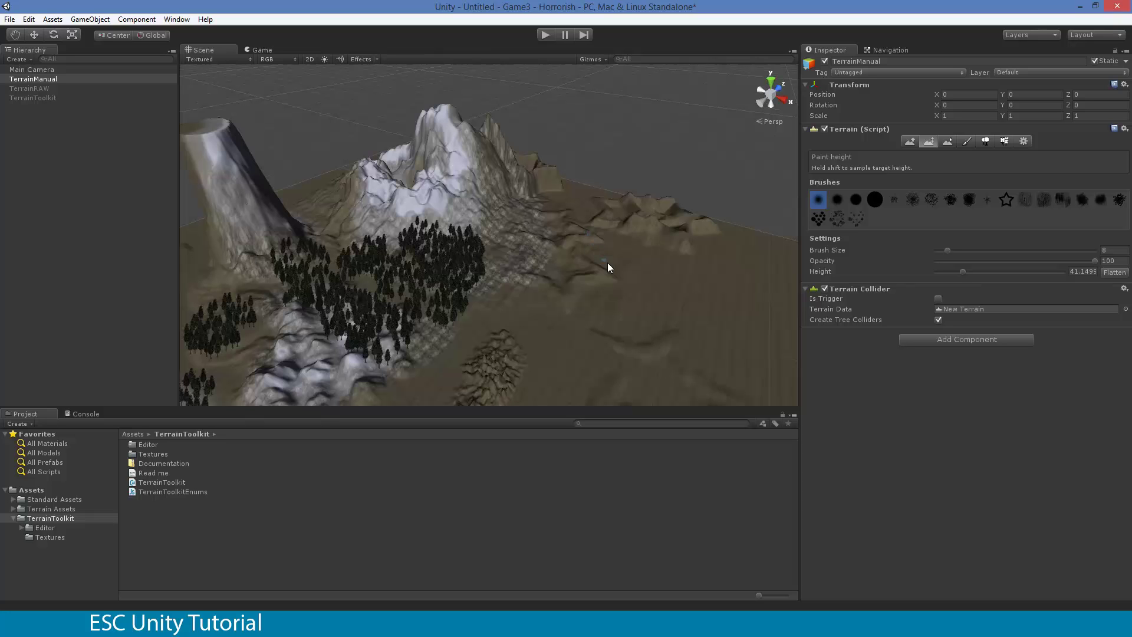
pyautogui.keyDown('alt'); pyautogui.moveTo(608, 264); pyautogui.dragTo(540, 253); pyautogui.keyUp('alt')
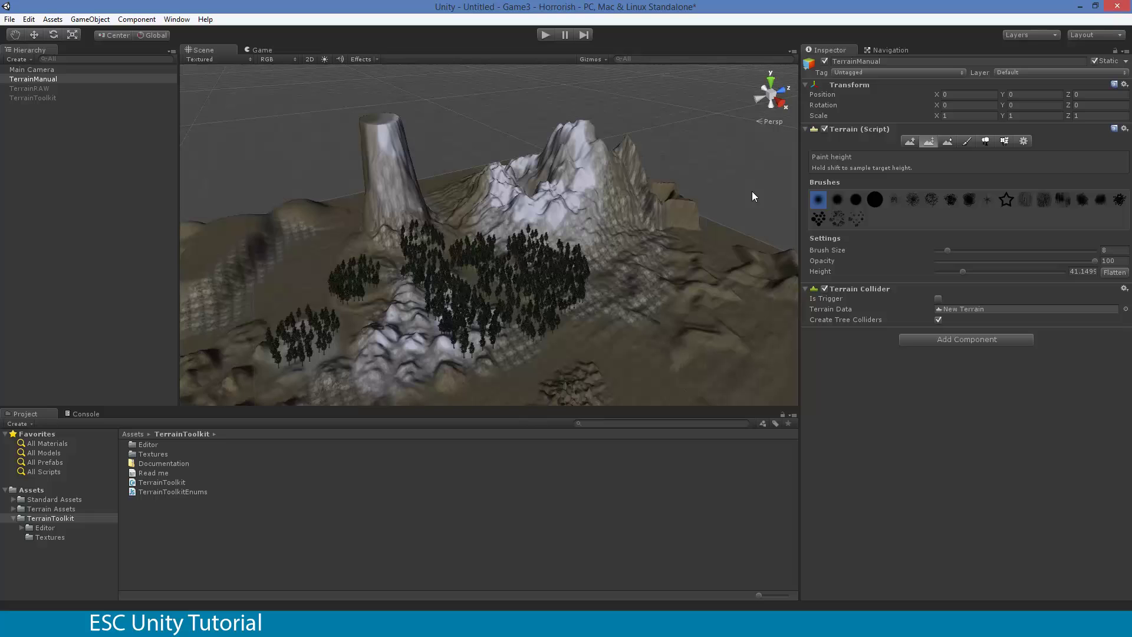
pyautogui.click(825, 61)
# Activate TerrainRAW and orbit to inspect its crater and surrounding ridges.
pyautogui.click(22, 88)
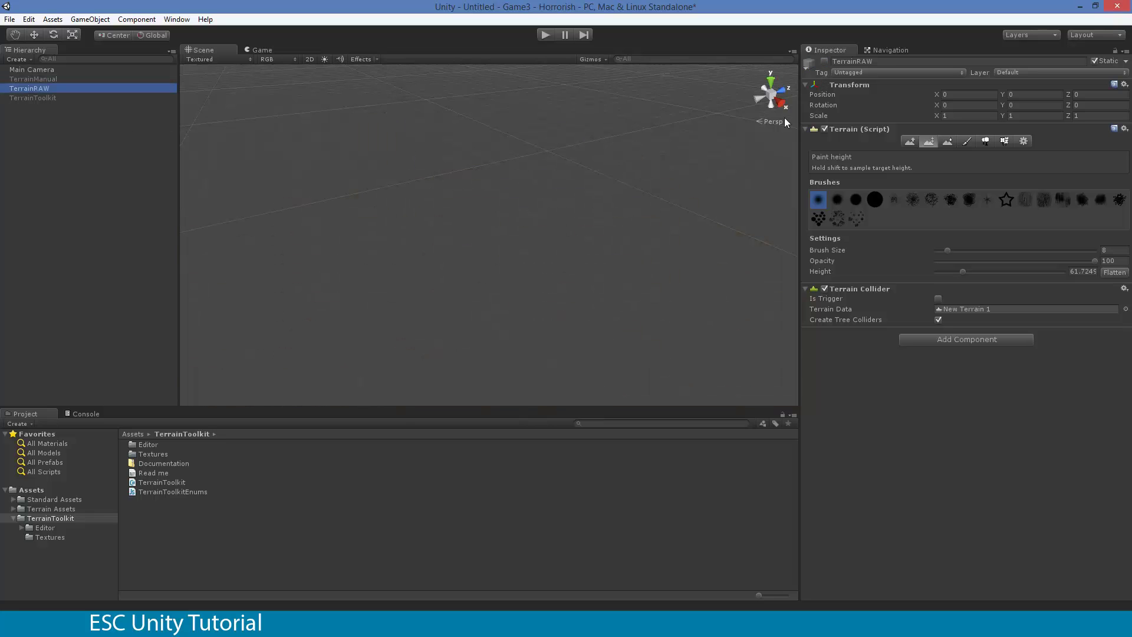
pyautogui.click(825, 61)
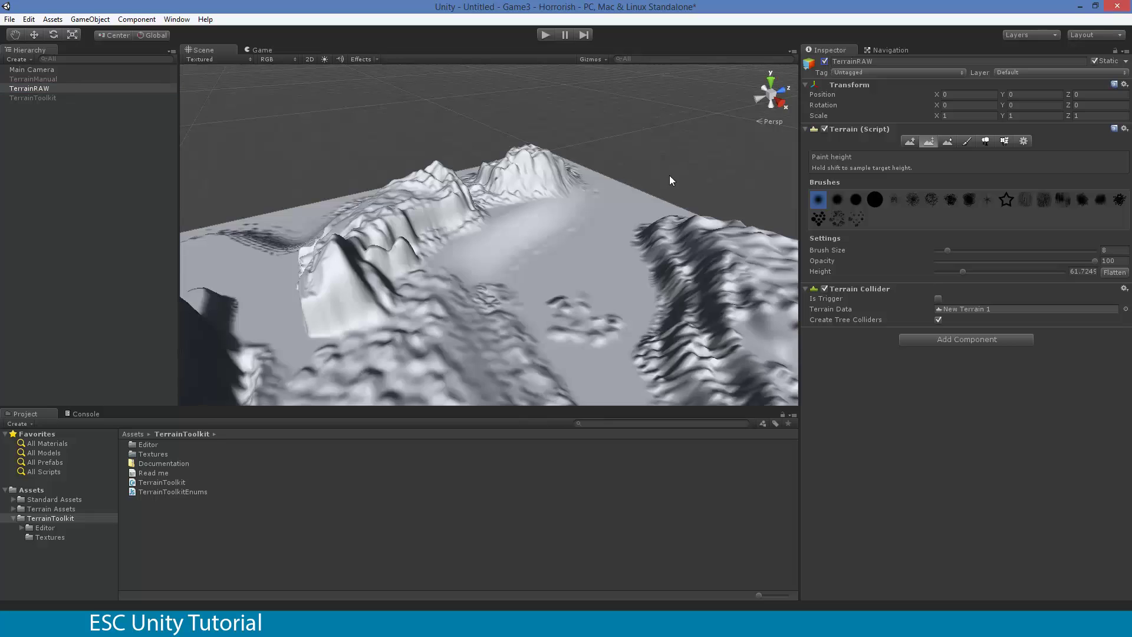
pyautogui.keyDown('alt'); pyautogui.moveTo(670, 179); pyautogui.dragTo(298, 177); pyautogui.keyUp('alt')
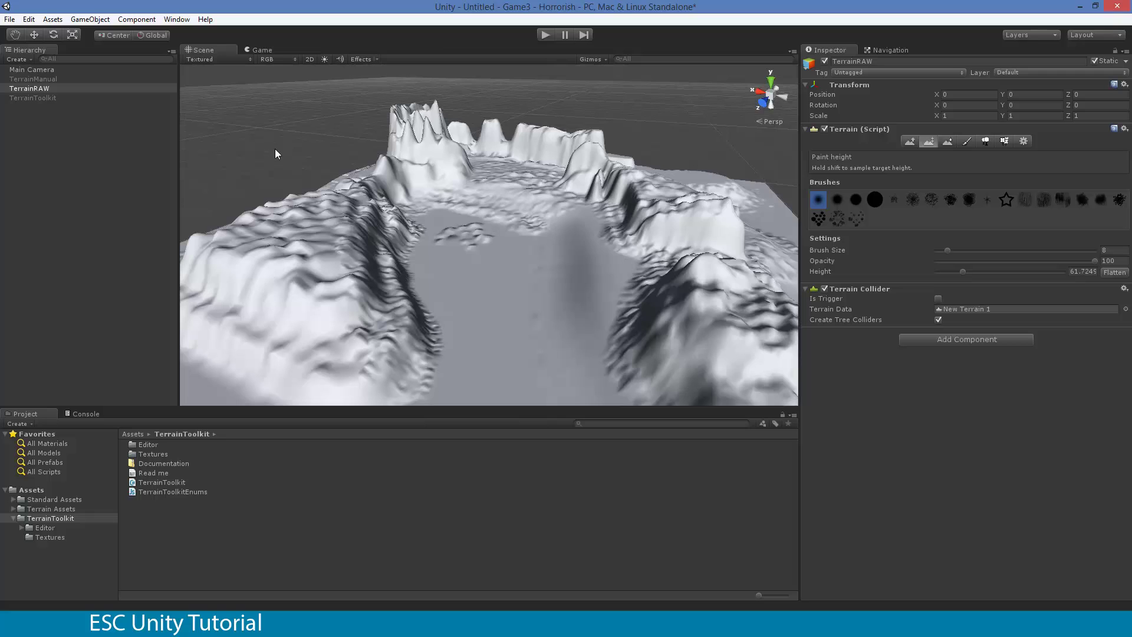
pyautogui.moveTo(353, 220)
pyautogui.keyDown('alt'); pyautogui.mouseDown()
pyautogui.moveTo(517, 251)
pyautogui.moveTo(374, 245)
pyautogui.moveTo(312, 219)
pyautogui.moveTo(352, 228)
pyautogui.mouseUp(); pyautogui.keyUp('alt')
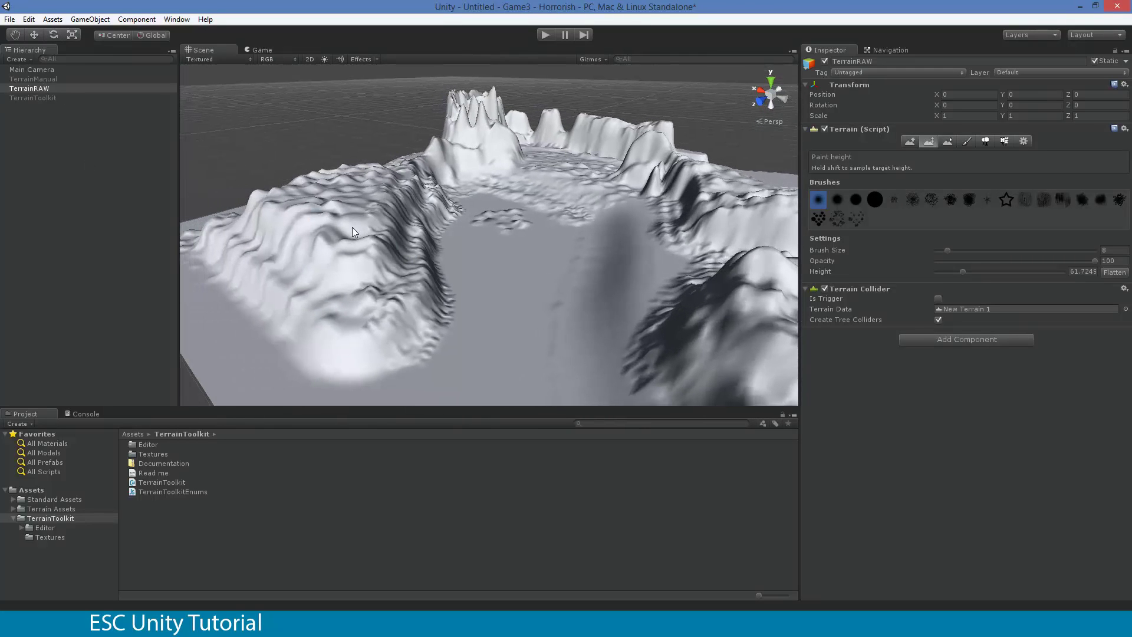
pyautogui.keyDown('alt'); pyautogui.moveTo(447, 260); pyautogui.dragTo(495, 245); pyautogui.keyUp('alt')
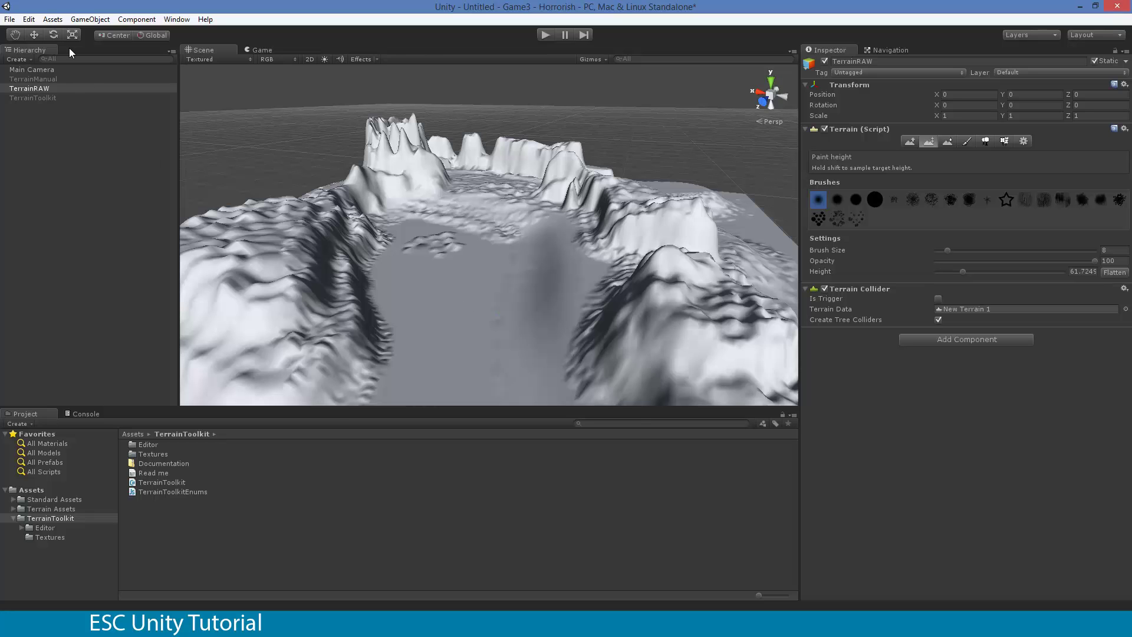
# Import the Character Controller package from Assets > Import Package.
pyautogui.click(52, 19)
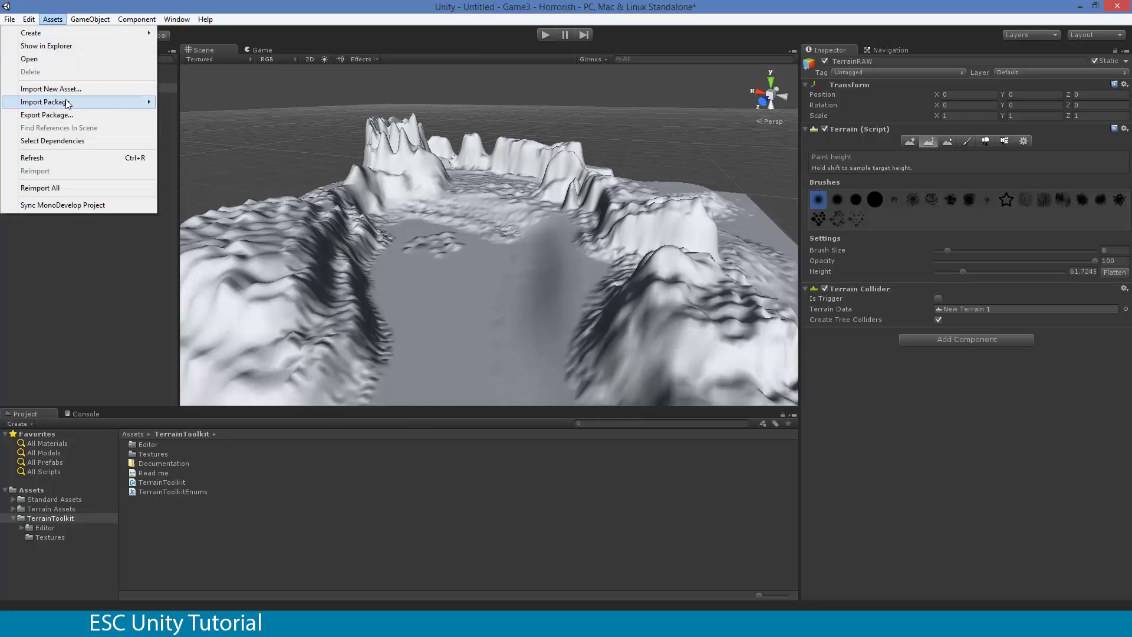
pyautogui.moveTo(112, 102)
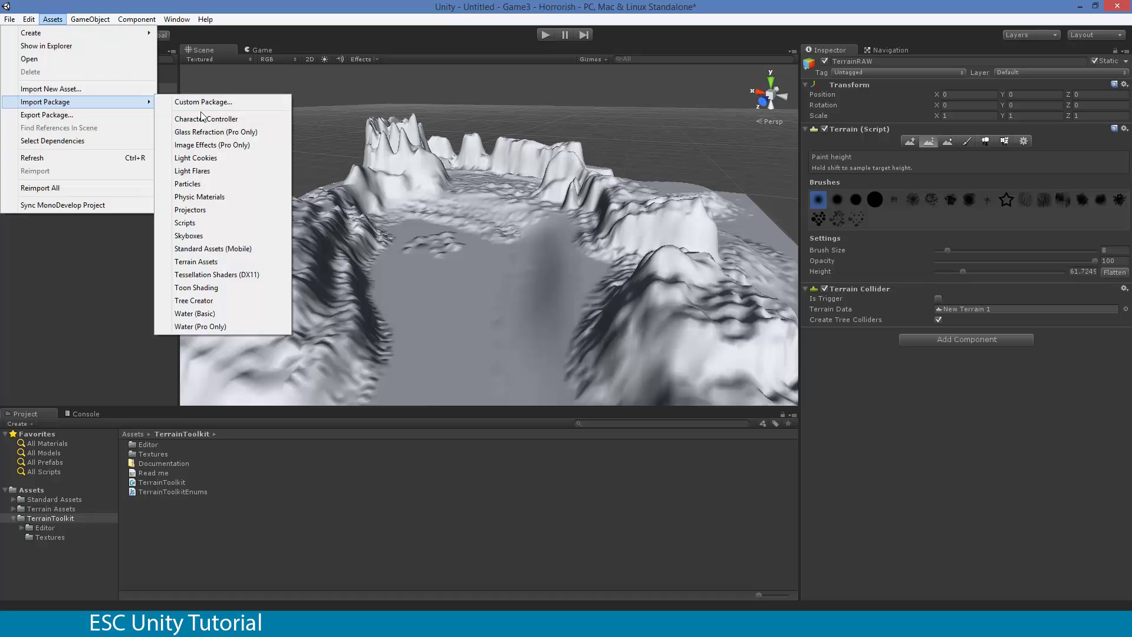
pyautogui.click(236, 119)
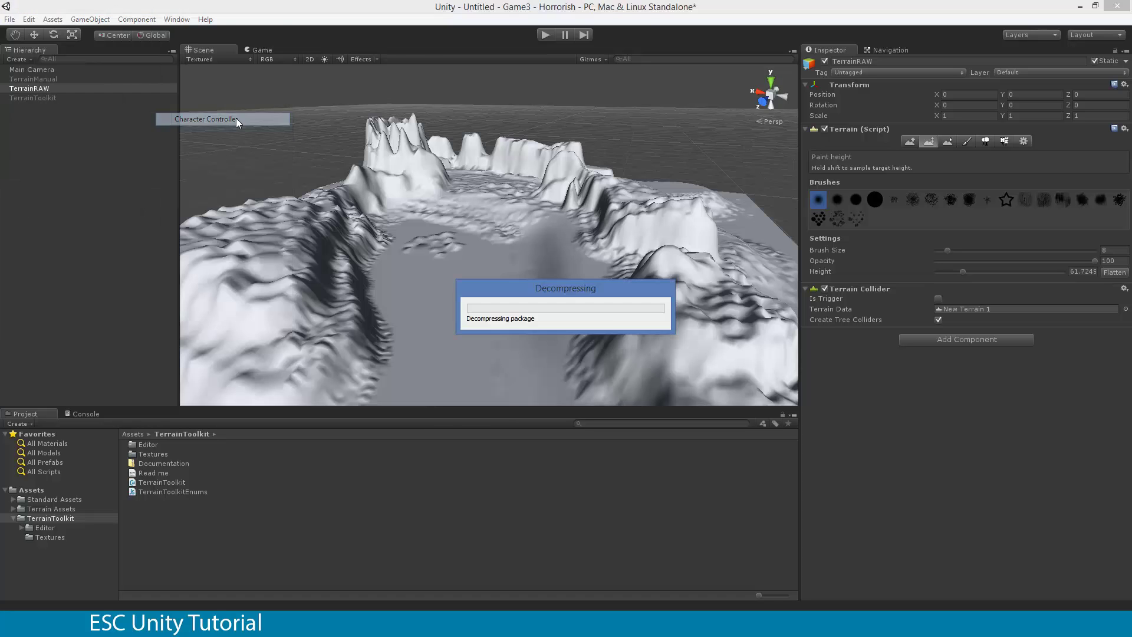
pyautogui.click(466, 403)
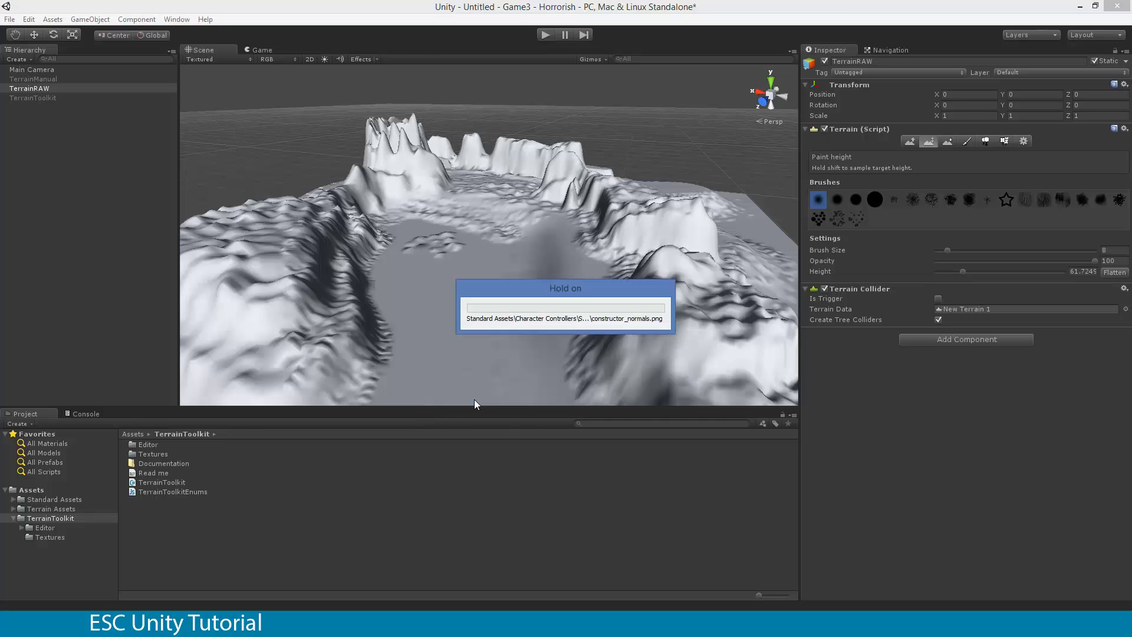
# Expand Standard Assets to show the Character Controllers folder's contents.
pyautogui.click(14, 518)
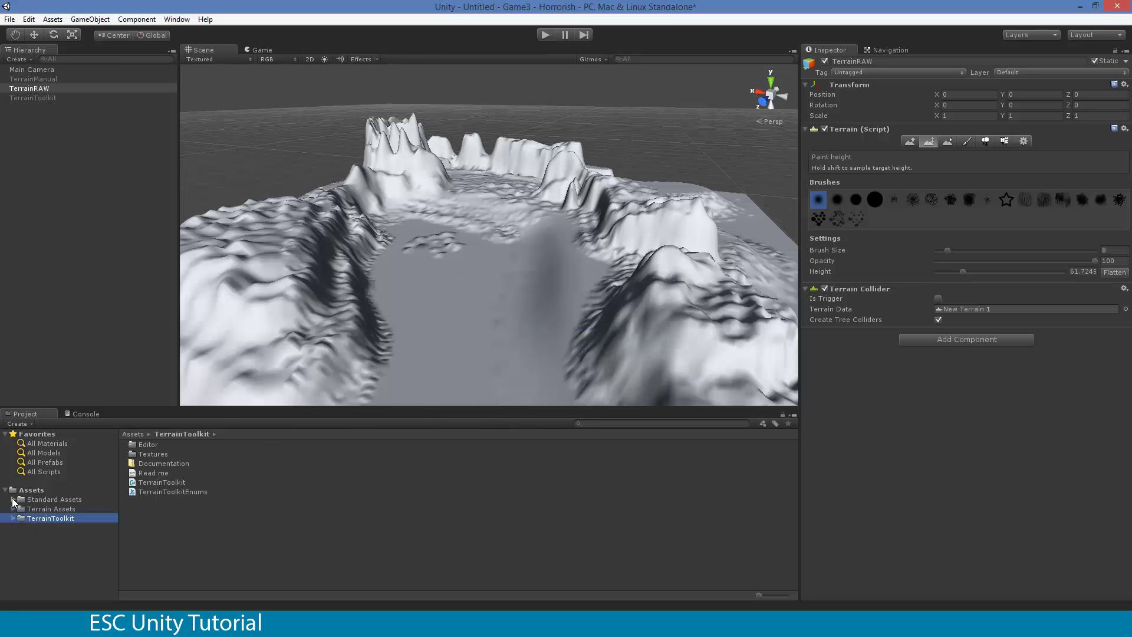
pyautogui.click(13, 499)
pyautogui.click(71, 509)
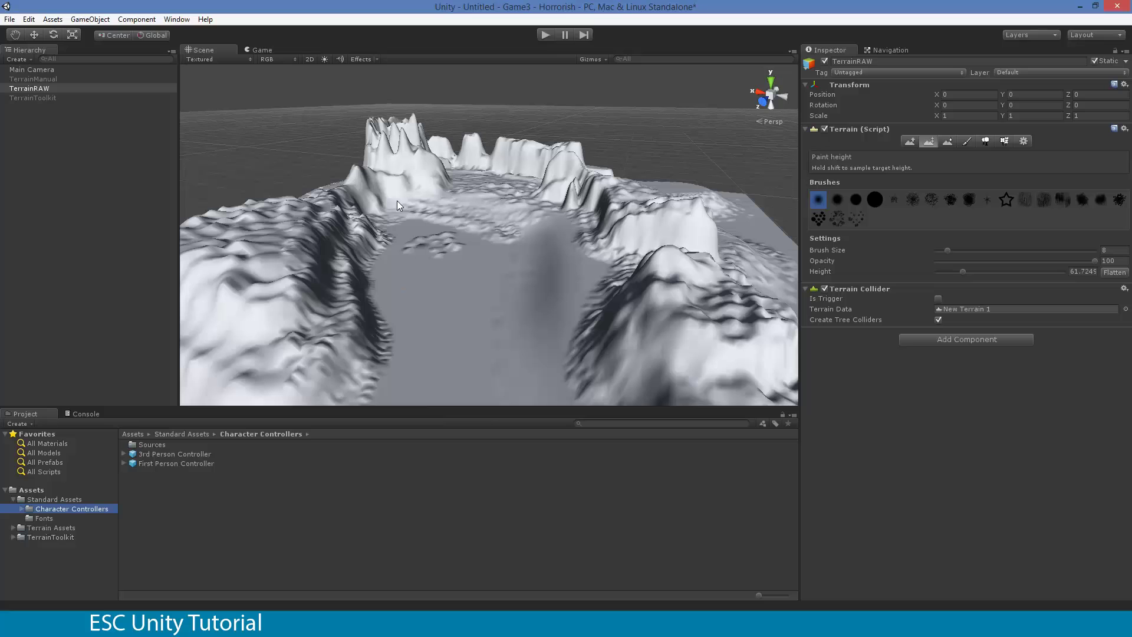
# Import the Water (Pro Only) package from Assets > Import Package.
pyautogui.click(53, 18)
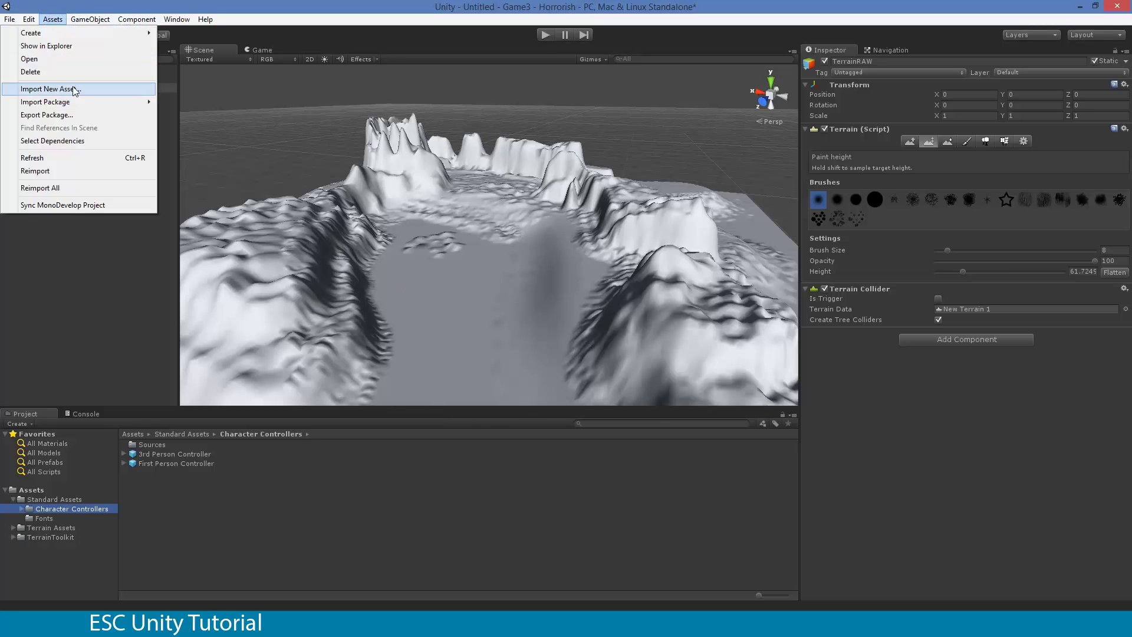
pyautogui.moveTo(78, 105)
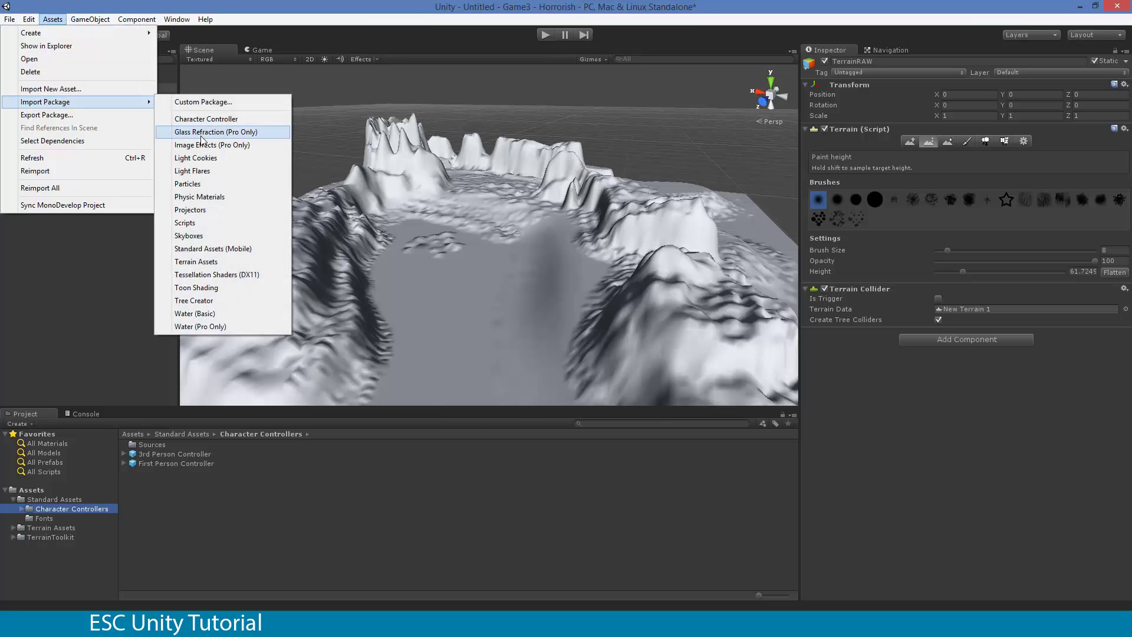
pyautogui.click(228, 328)
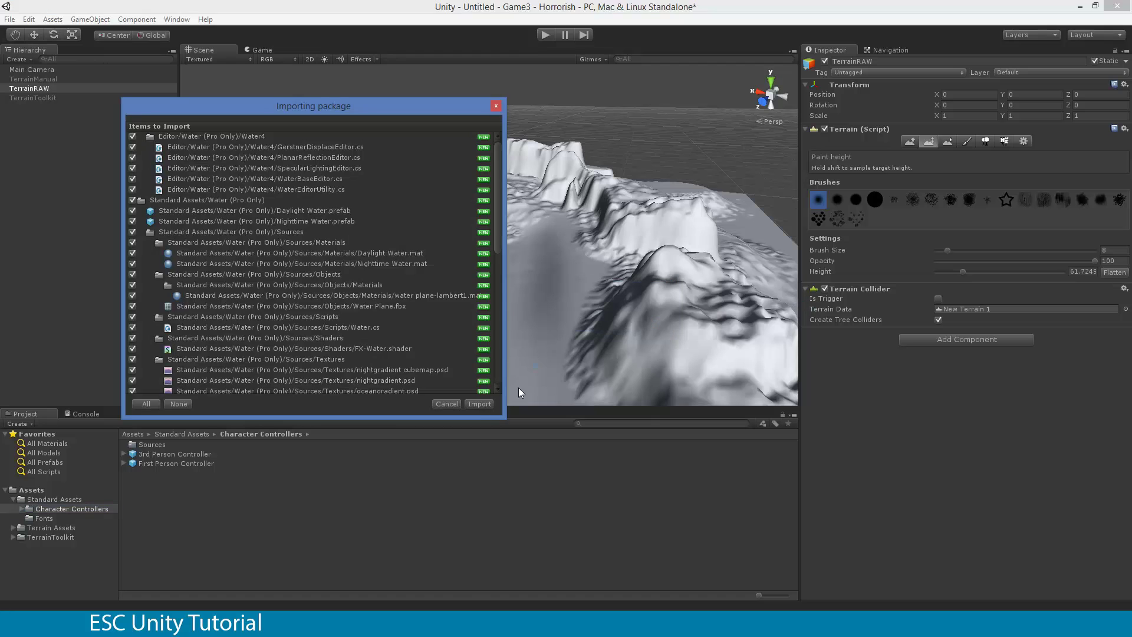
pyautogui.click(479, 404)
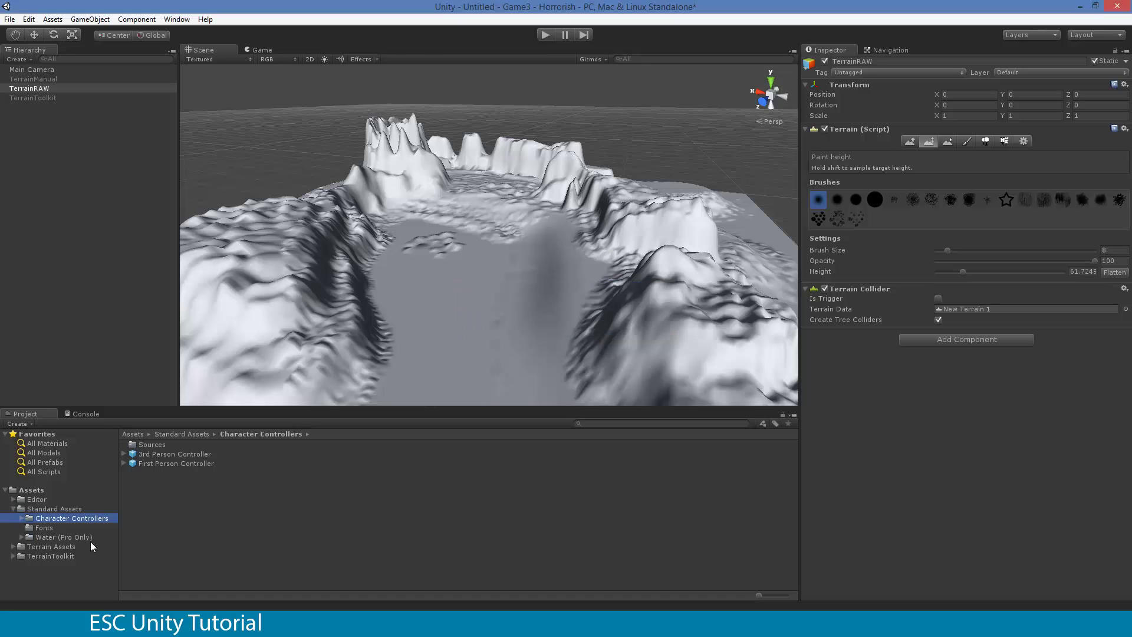
# Place Daylight Water scaled to 1364.567 and raised slightly, then add a First Person Controller.
pyautogui.keyDown('alt'); pyautogui.moveTo(491, 308); pyautogui.dragTo(546, 293); pyautogui.keyUp('alt')
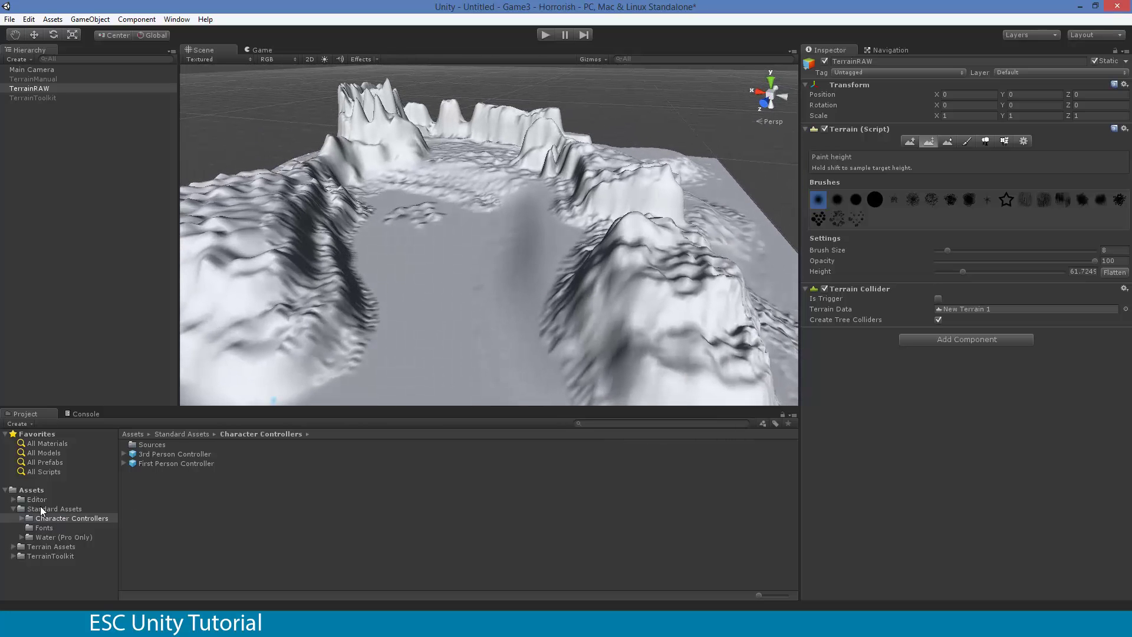
pyautogui.click(44, 537)
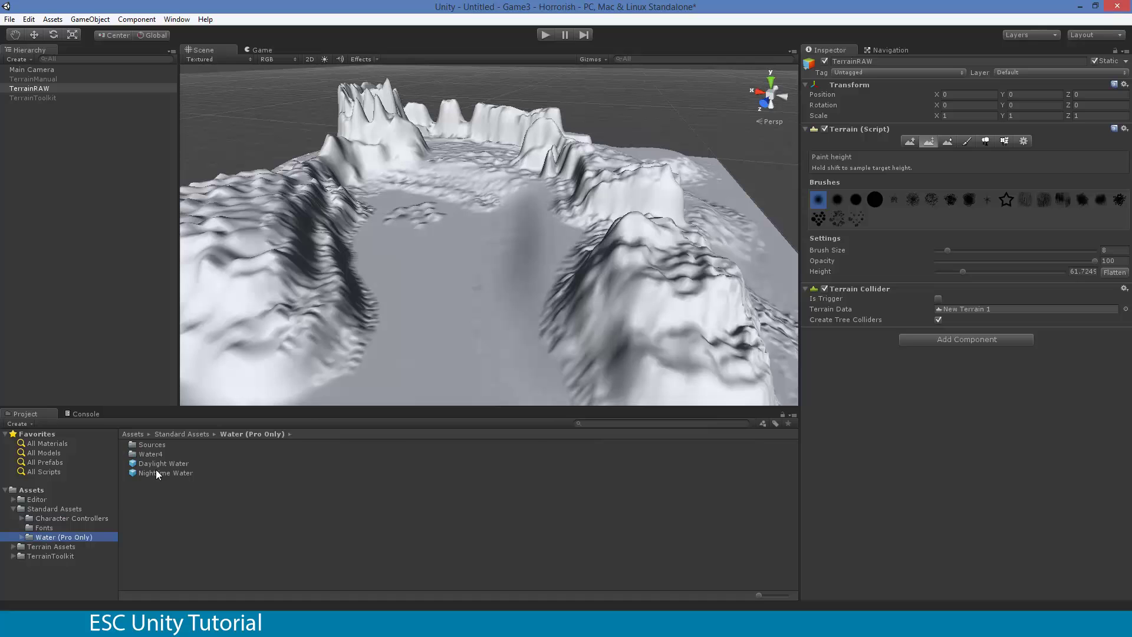
pyautogui.moveTo(154, 463); pyautogui.dragTo(428, 248)
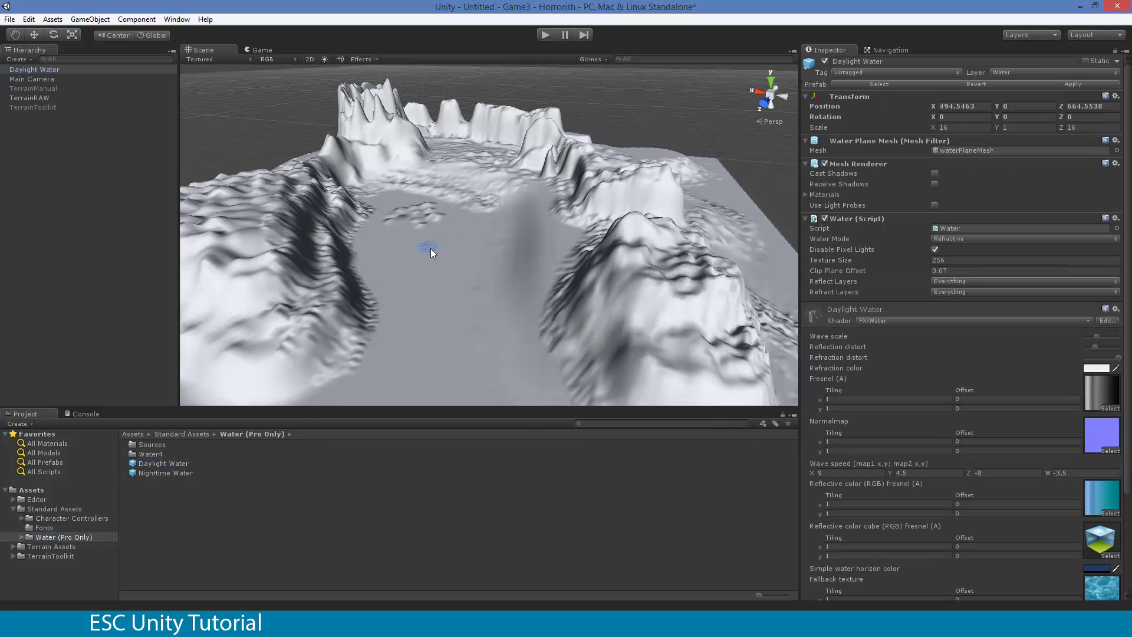
pyautogui.press('r')
pyautogui.moveTo(433, 247); pyautogui.dragTo(281, 188)
pyautogui.press('w')
pyautogui.moveTo(422, 206); pyautogui.dragTo(517, 207)
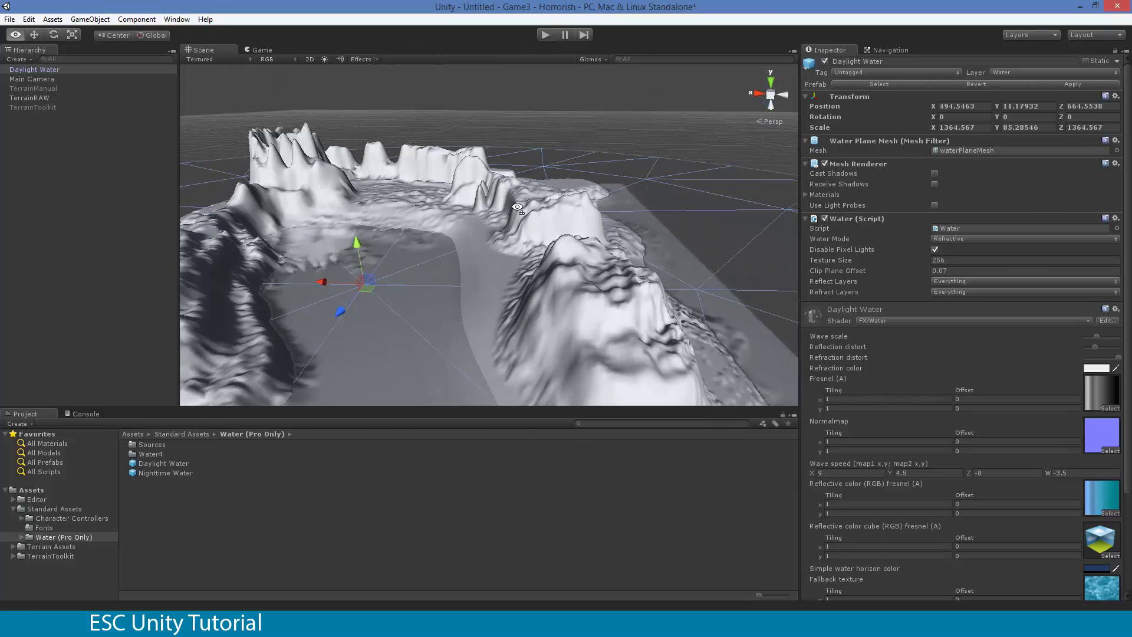
pyautogui.click(61, 518)
pyautogui.moveTo(169, 463); pyautogui.dragTo(498, 266)
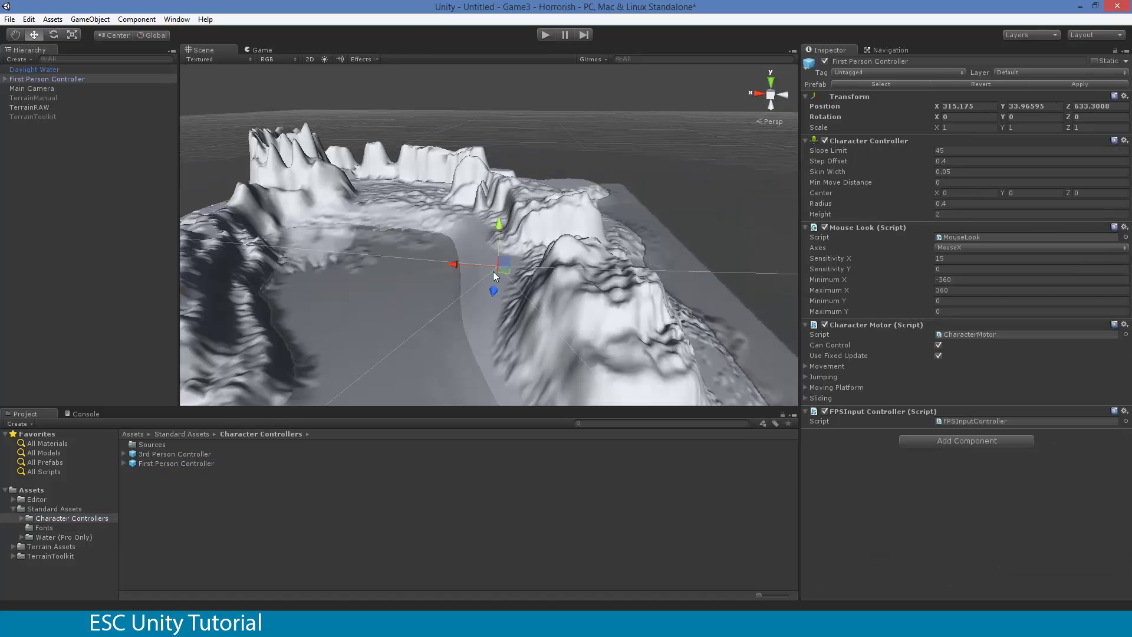
# Run Play mode, lift the First Person Controller along Y, then run and stop Play again.
pyautogui.click(546, 36)
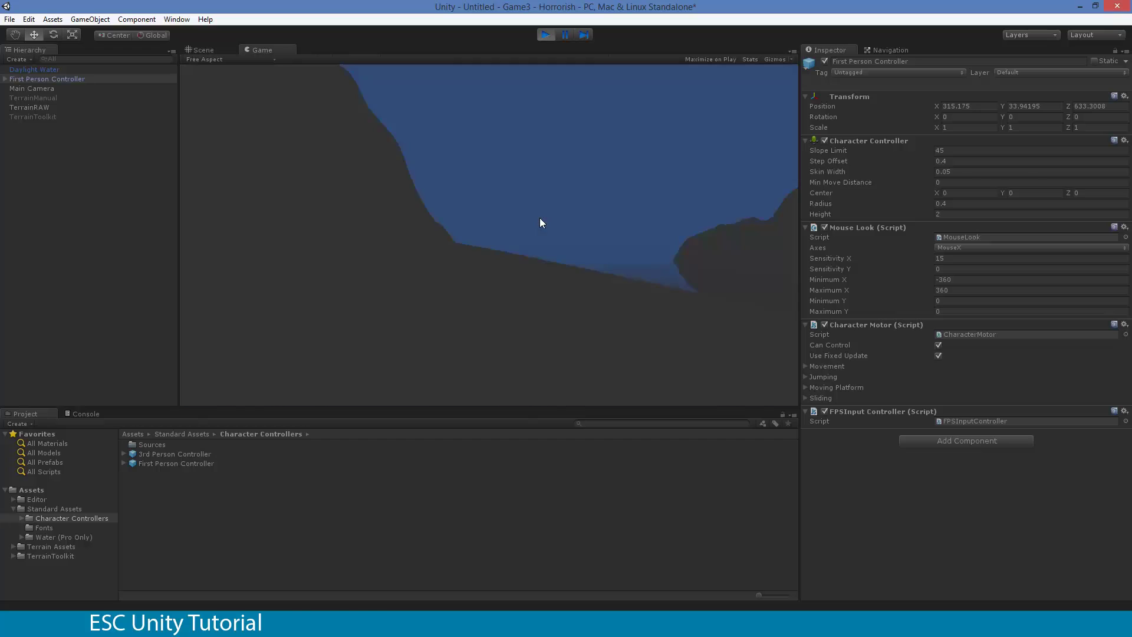
pyautogui.click(546, 34)
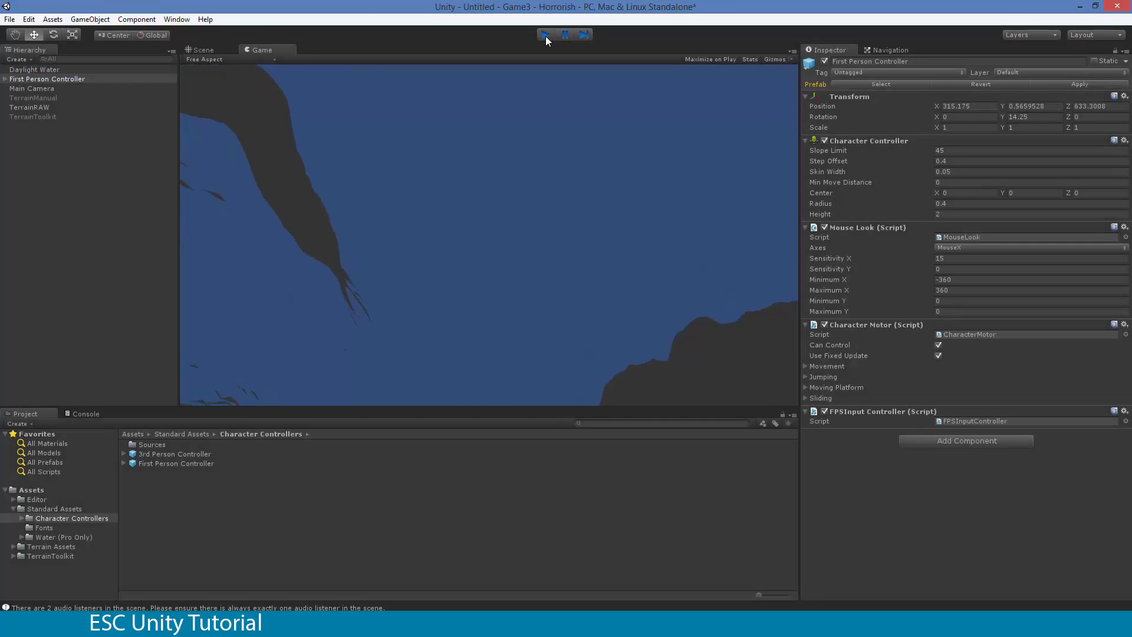
pyautogui.moveTo(497, 222); pyautogui.dragTo(534, 147)
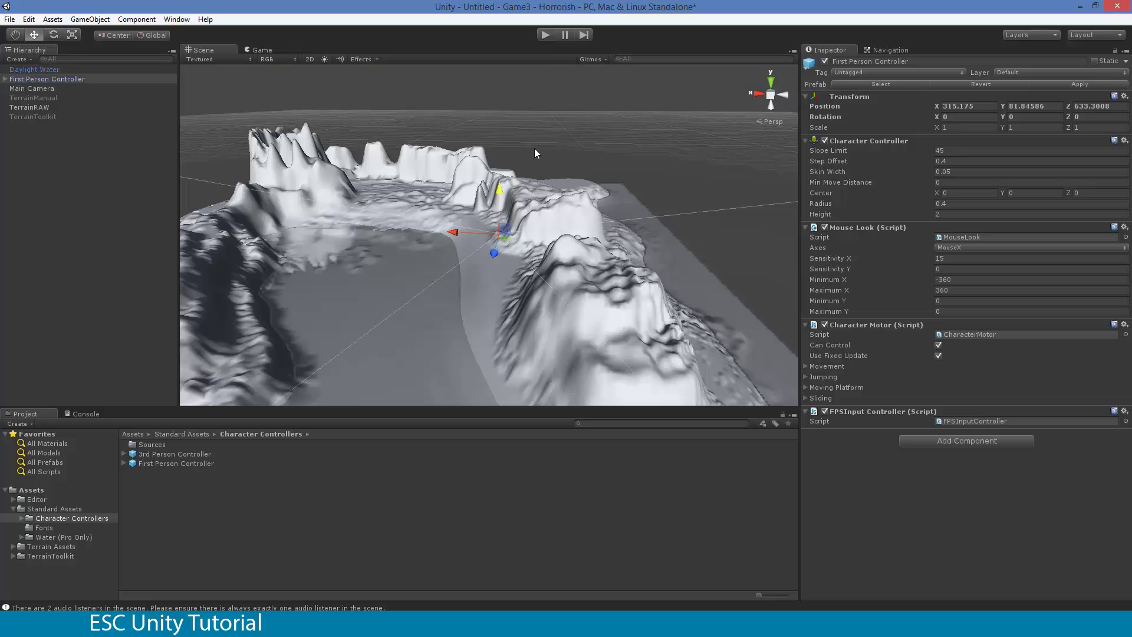
pyautogui.click(546, 37)
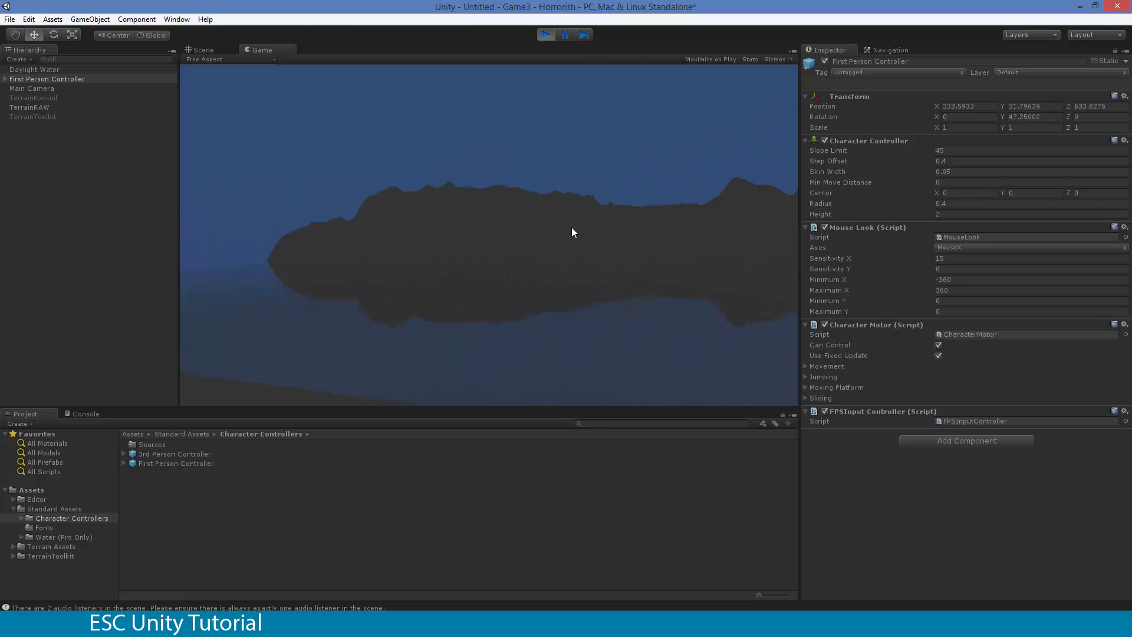
pyautogui.click(546, 35)
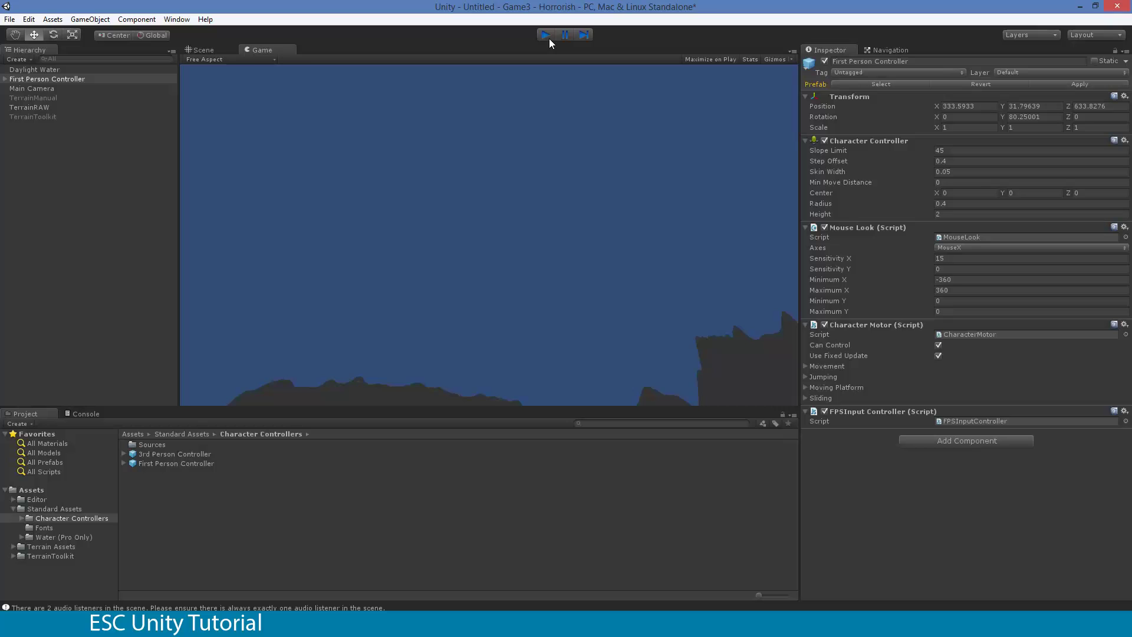
# Add a Directional Light (rotation 50, -30, 0) to light the terrain, then briefly play-test the scene.
pyautogui.click(83, 21)
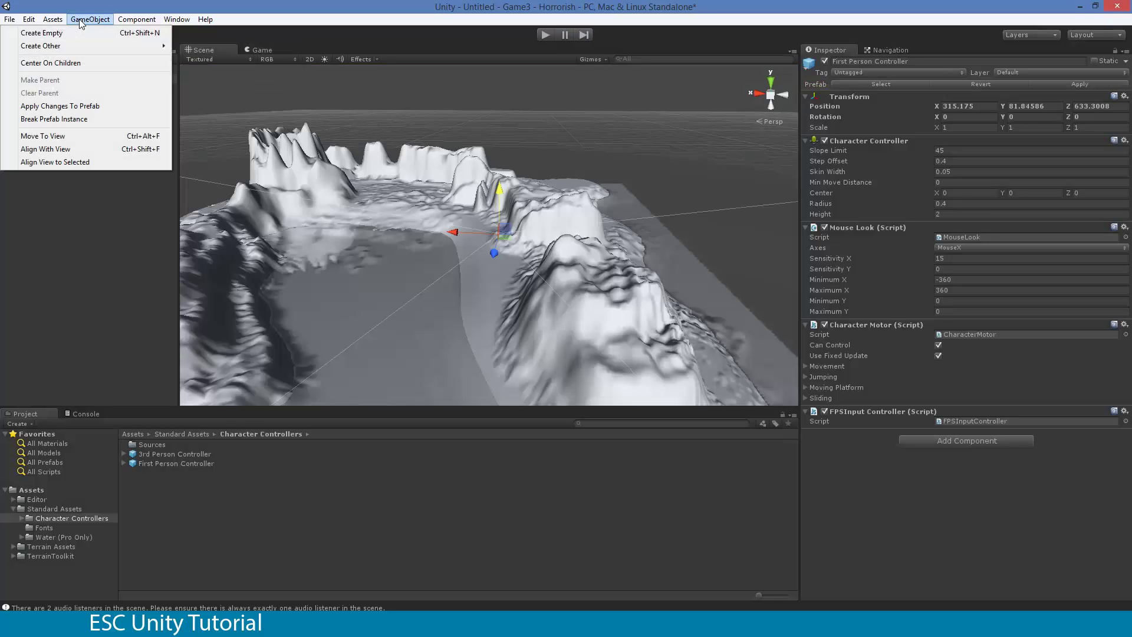
pyautogui.moveTo(88, 47)
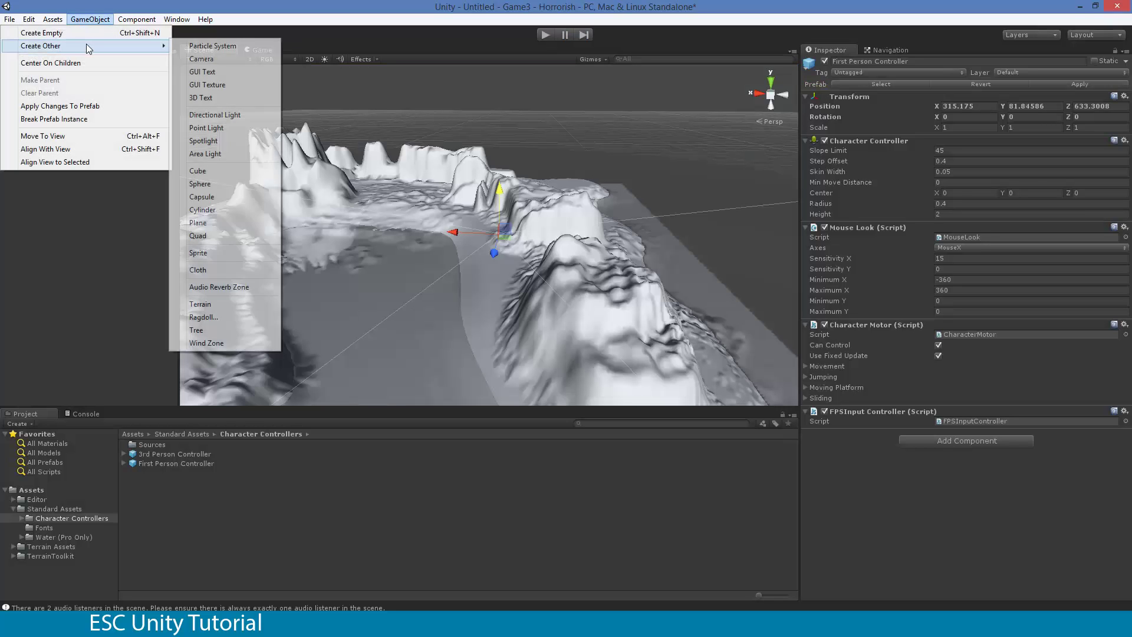
pyautogui.click(226, 121)
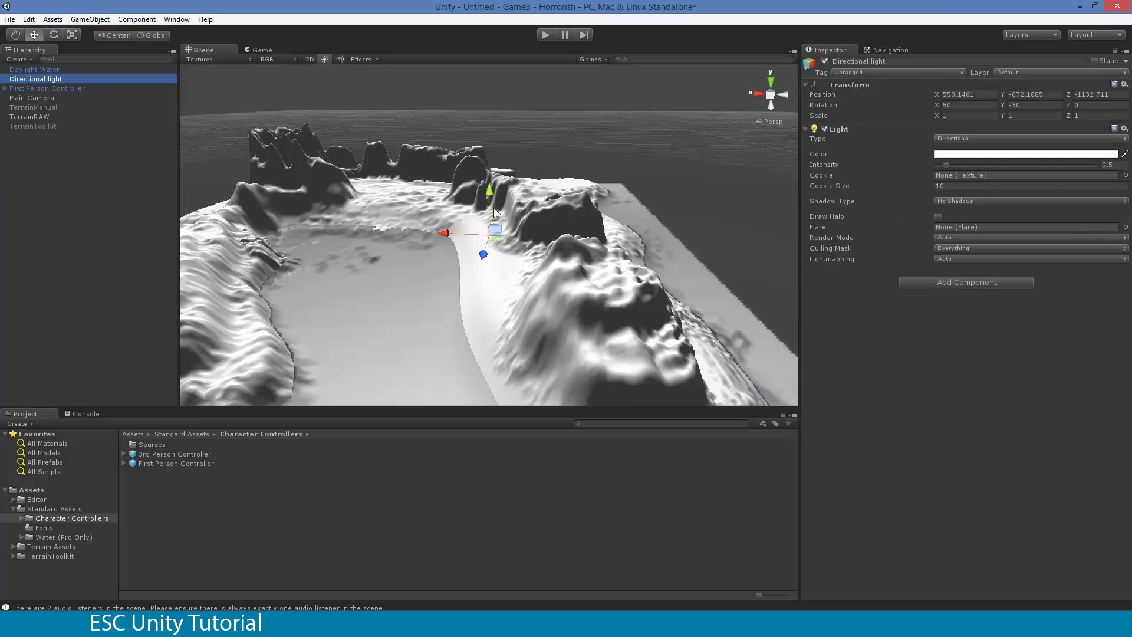
pyautogui.click(547, 35)
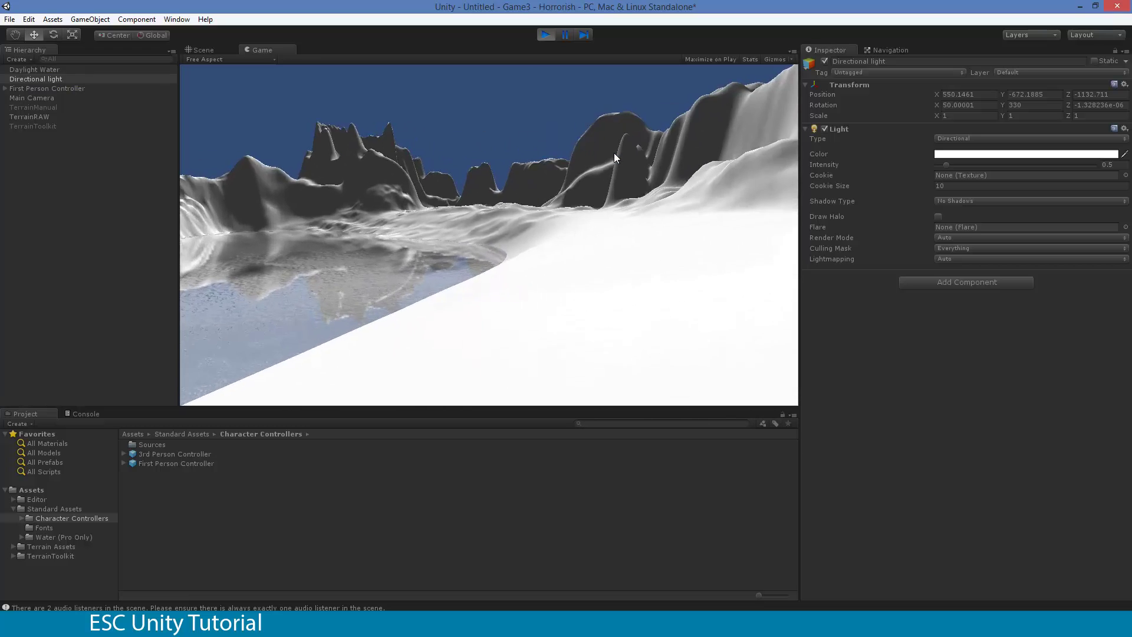
pyautogui.click(545, 34)
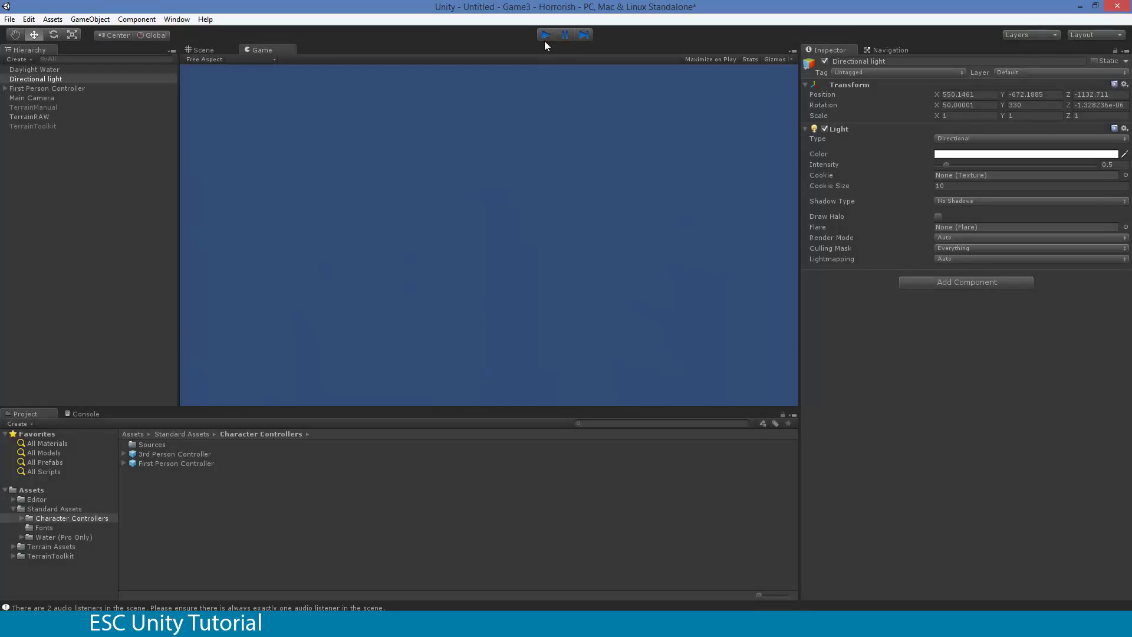